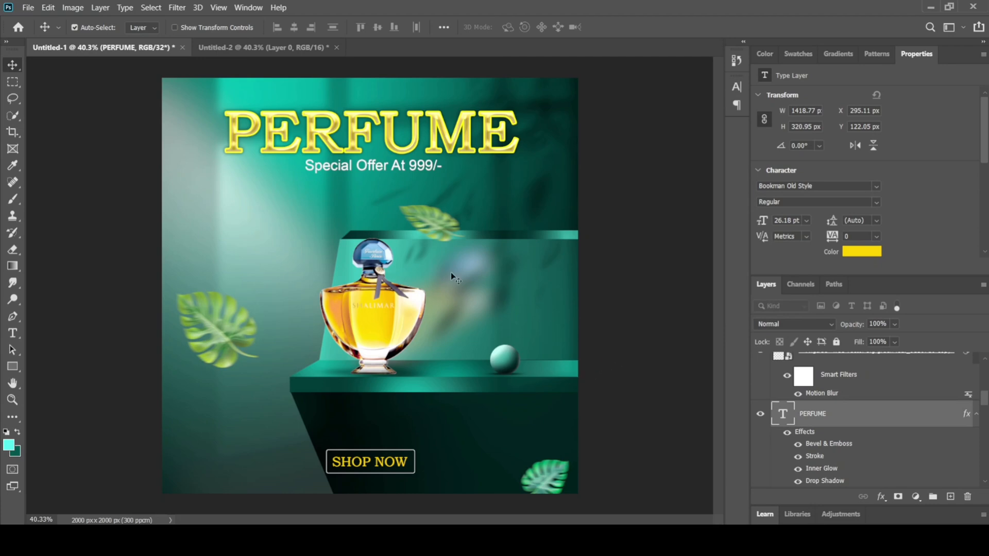
Step: In the Untitled-2 document, add a Solid Color fill layer in dark green 00211d above the white layer
{"action": "left_click", "coordinate": [255, 47]}
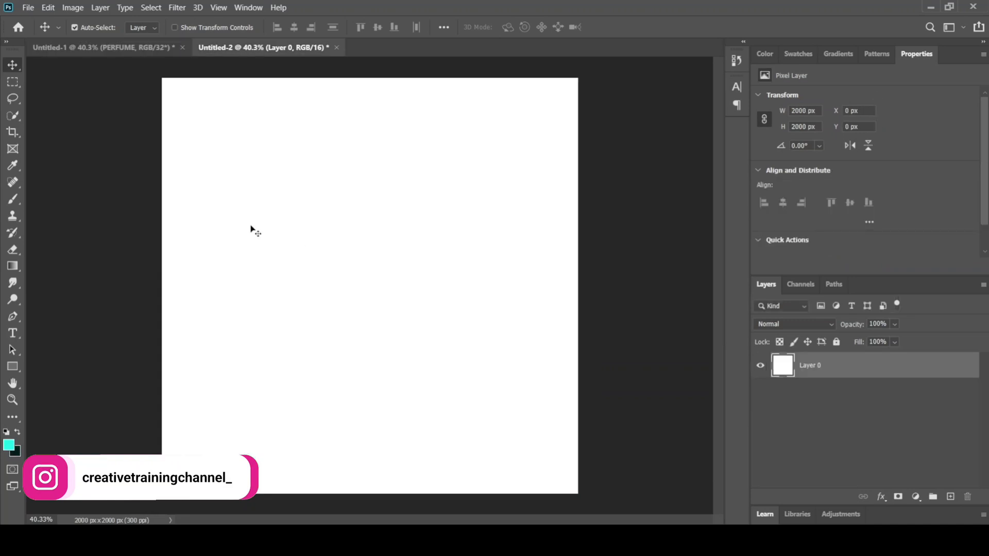
{"action": "left_click", "coordinate": [914, 497]}
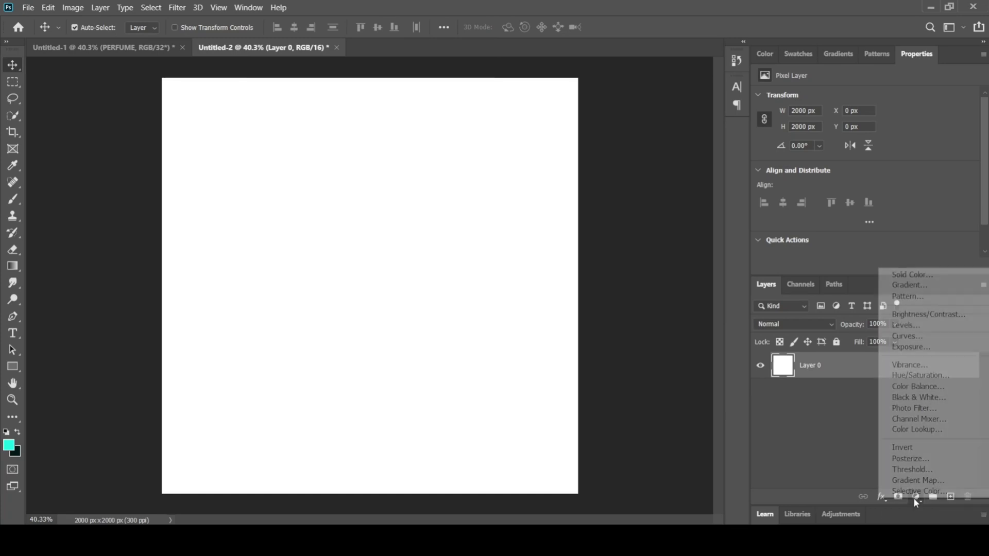
{"action": "left_click", "coordinate": [937, 281]}
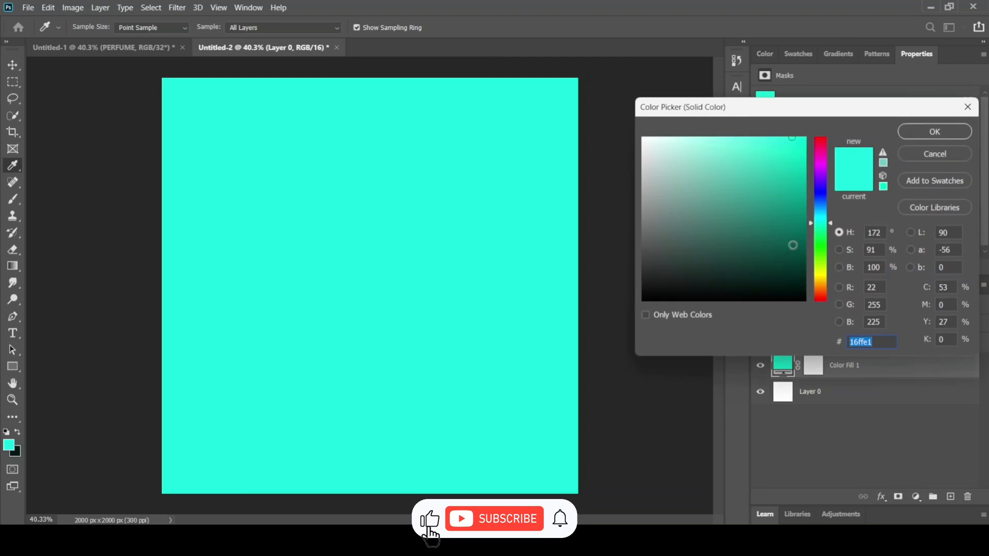
{"action": "type", "text": "00241f"}
{"action": "left_click_drag", "start_coordinate": [826, 277], "coordinate": [834, 280]}
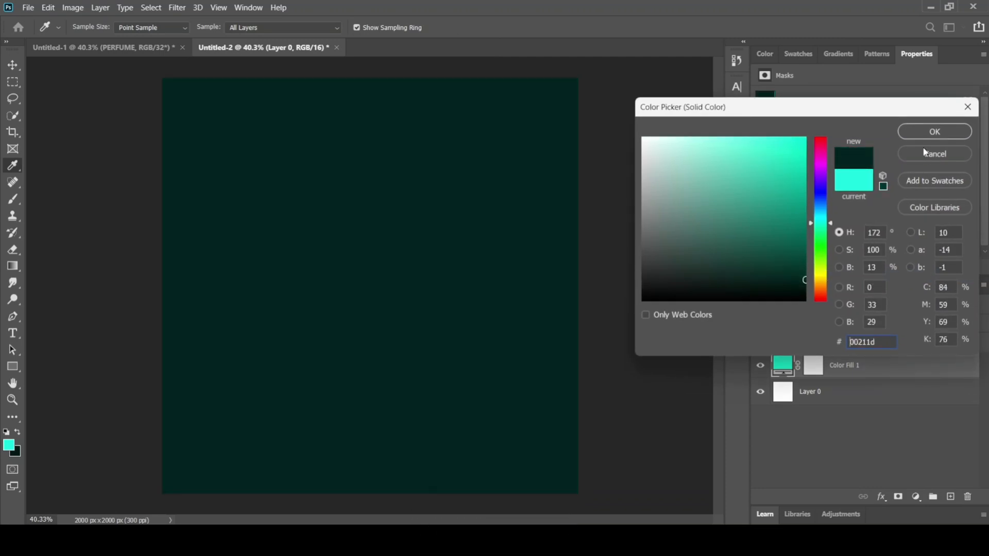
{"action": "left_click", "coordinate": [935, 131]}
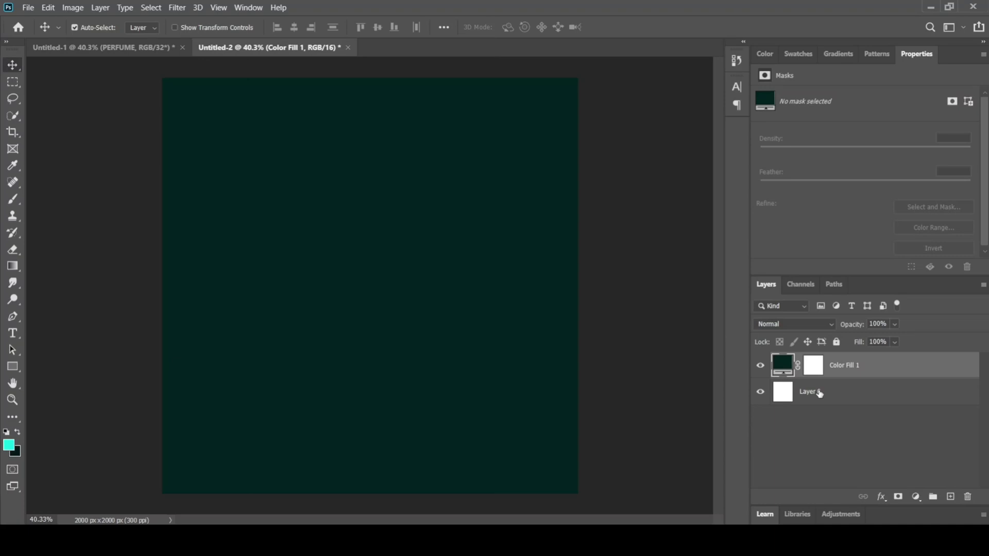
Step: On a new layer, paint a soft turquoise 16ffe1 glow in the canvas's upper-left corner with a 1102 px Soft Round brush
{"action": "left_click", "coordinate": [952, 500]}
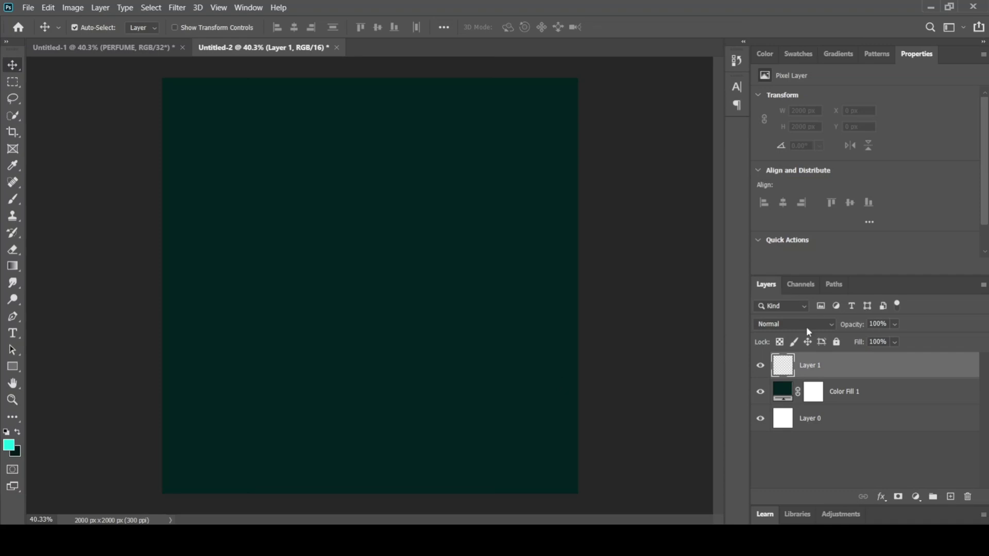
{"action": "left_click", "coordinate": [9, 445]}
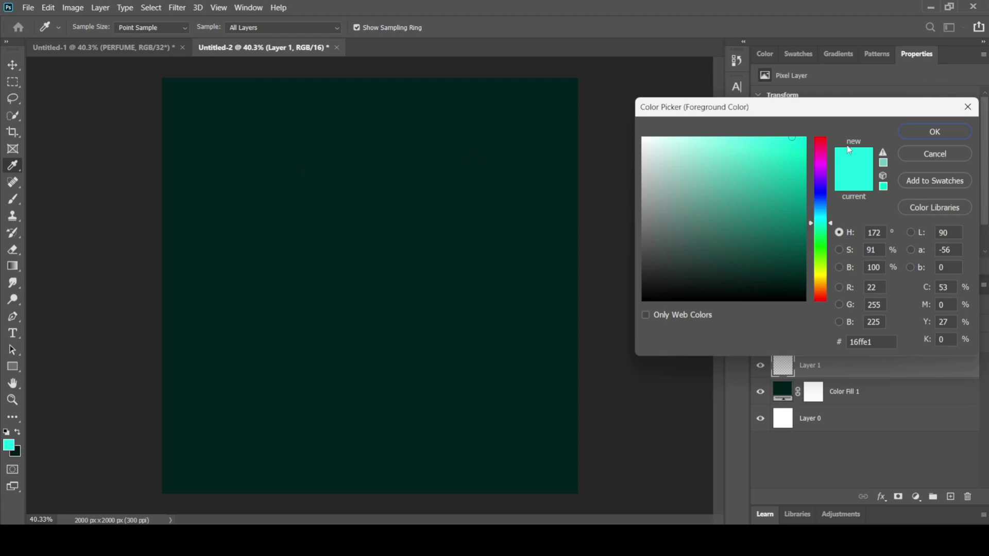
{"action": "left_click", "coordinate": [934, 133]}
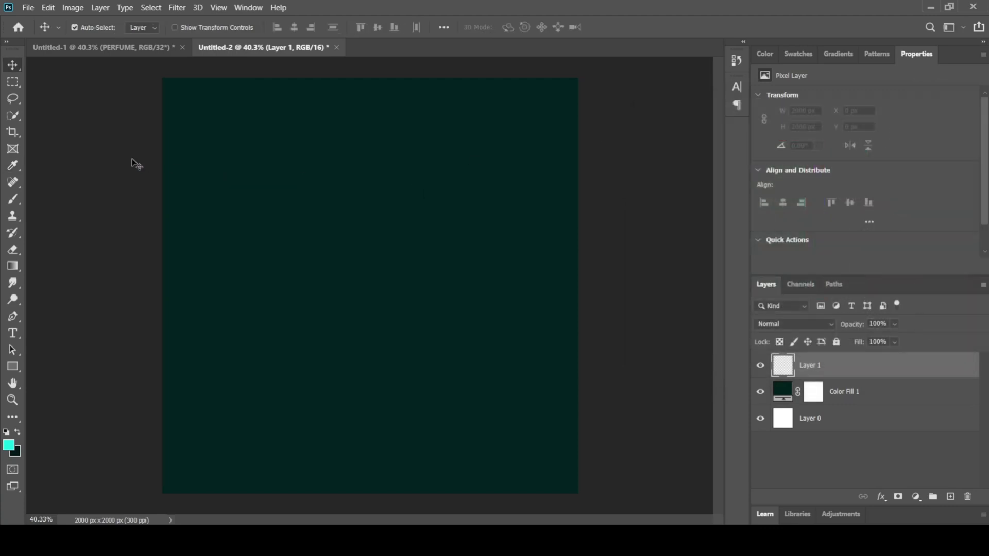
{"action": "left_click", "coordinate": [13, 201]}
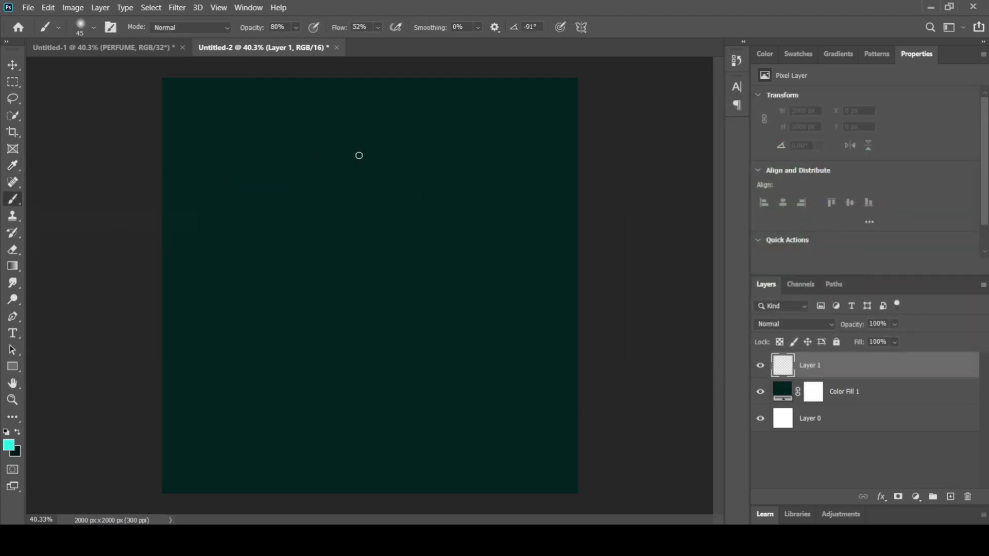
{"action": "left_click", "coordinate": [93, 28]}
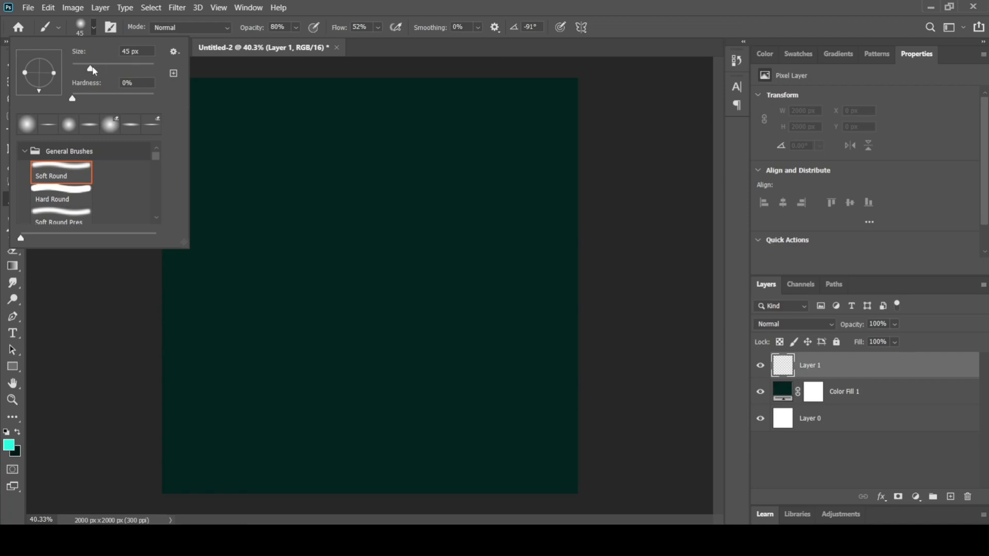
{"action": "left_click_drag", "start_coordinate": [93, 71], "coordinate": [138, 69]}
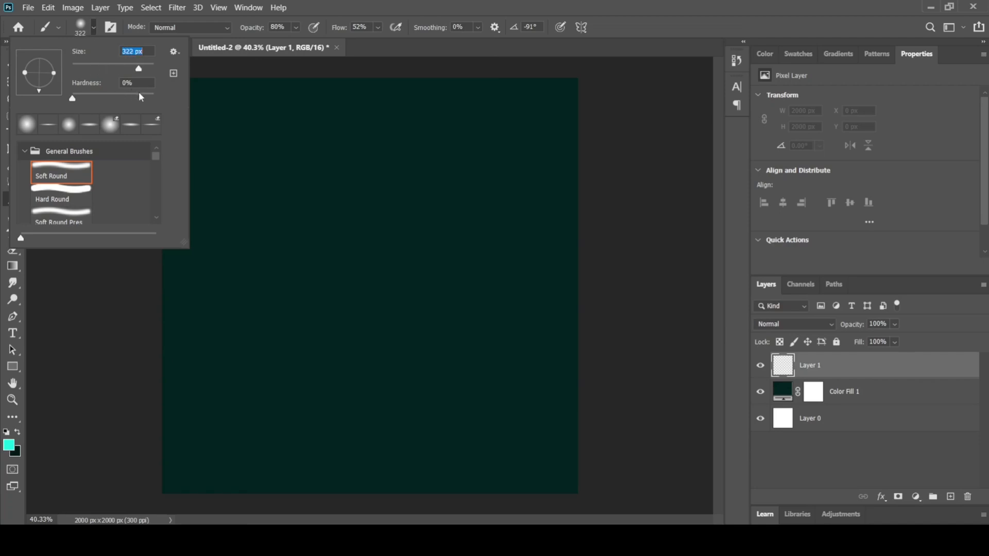
{"action": "left_click", "coordinate": [80, 31]}
{"action": "left_click", "coordinate": [95, 28]}
{"action": "left_click_drag", "start_coordinate": [145, 69], "coordinate": [149, 71]}
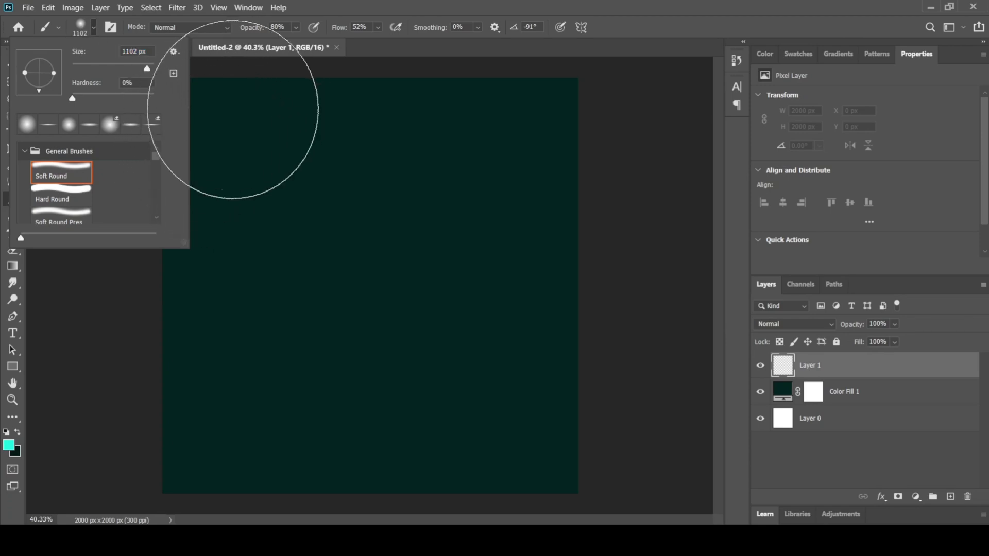
{"action": "mouse_move", "coordinate": [232, 88]}
{"action": "left_mouse_down"}
{"action": "mouse_move", "coordinate": [230, 170]}
{"action": "mouse_move", "coordinate": [199, 132]}
{"action": "mouse_move", "coordinate": [247, 258]}
{"action": "mouse_move", "coordinate": [324, 168]}
{"action": "mouse_move", "coordinate": [283, 142]}
{"action": "mouse_move", "coordinate": [295, 148]}
{"action": "mouse_move", "coordinate": [208, 137]}
{"action": "mouse_move", "coordinate": [658, 318]}
{"action": "left_mouse_up"}
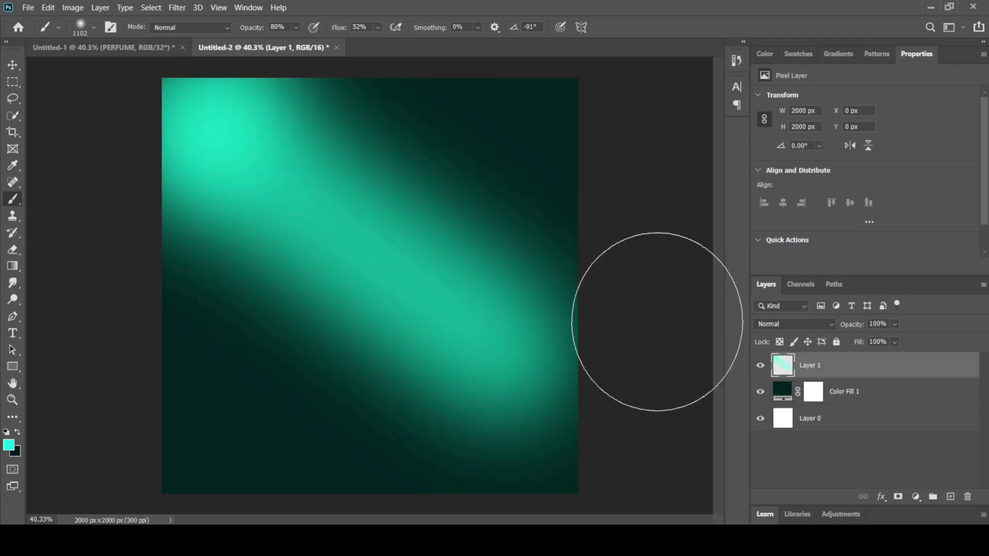
{"action": "key", "text": "ctrl+z"}
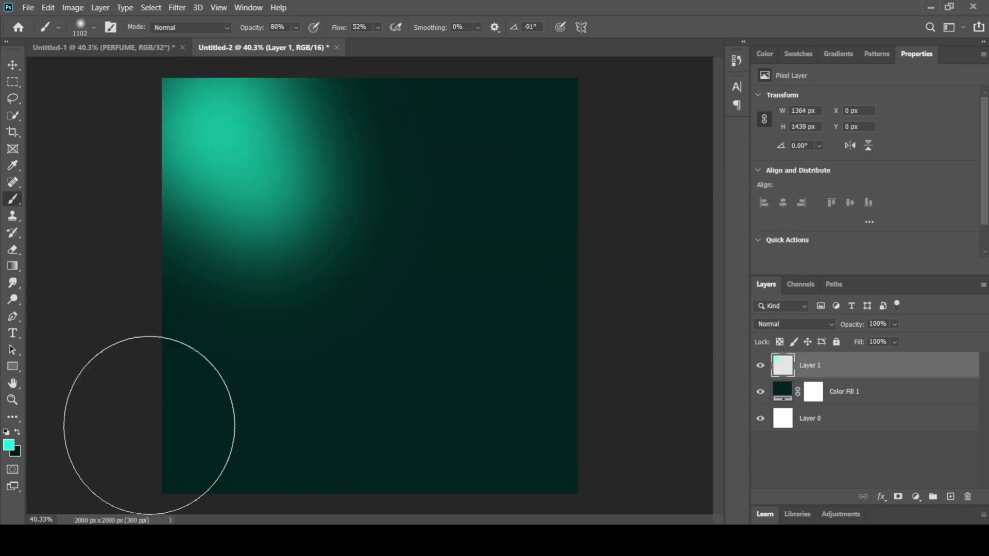
Step: Enlarge the painted glow with Free Transform to about 2197 × 2318 px so it spreads across the canvas
{"action": "left_click", "coordinate": [13, 66]}
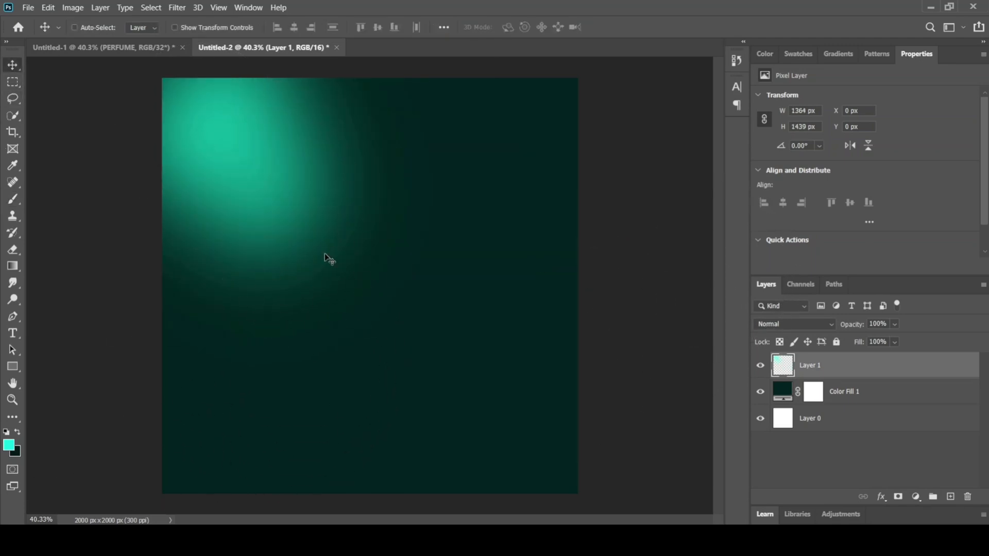
{"action": "key", "text": "ctrl+t"}
{"action": "left_click_drag", "start_coordinate": [446, 376], "coordinate": [648, 522]}
{"action": "key", "text": "Return"}
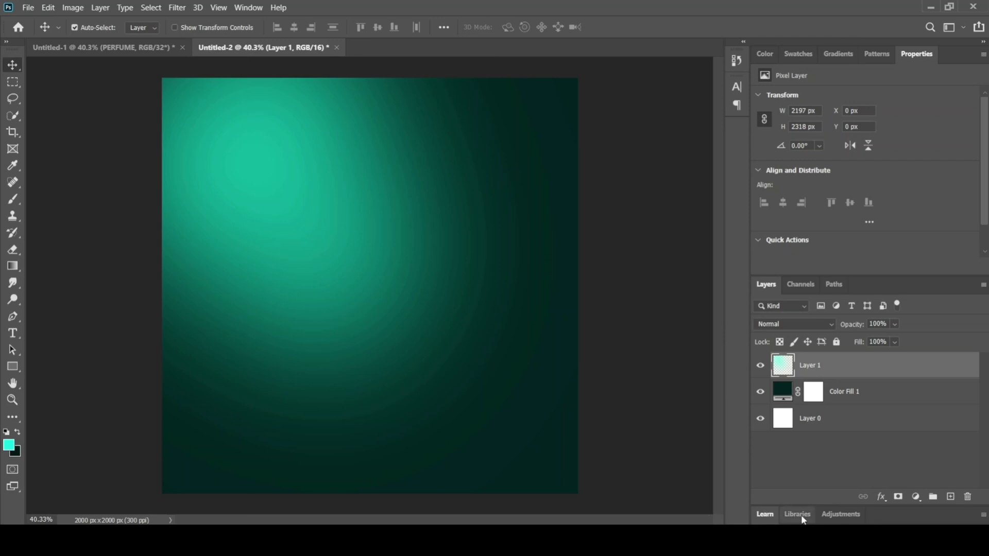
Step: Draw a turquoise rectangle about 1250 × 70 px reaching the canvas's right edge in its lower part, with no stroke
{"action": "left_click", "coordinate": [13, 367]}
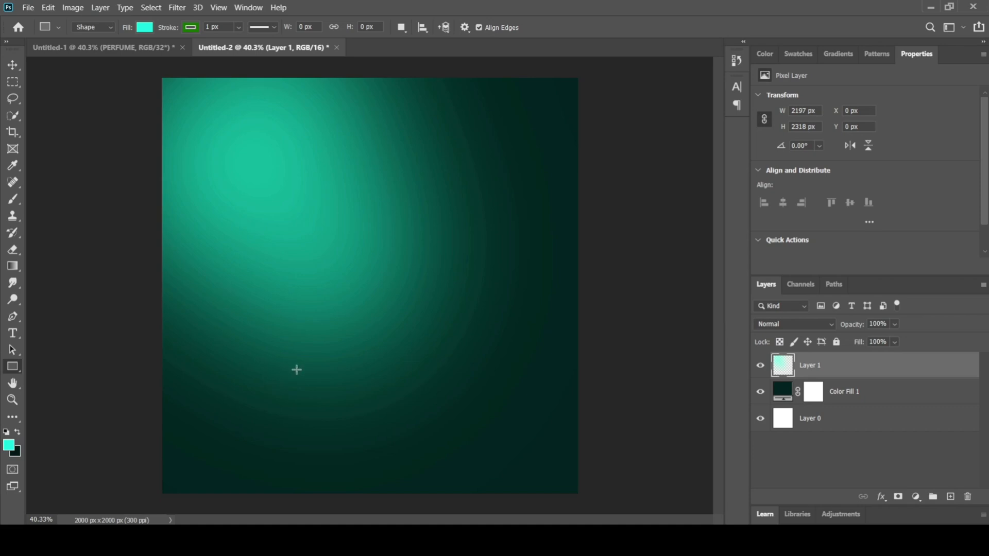
{"action": "left_click_drag", "start_coordinate": [320, 378], "coordinate": [579, 392]}
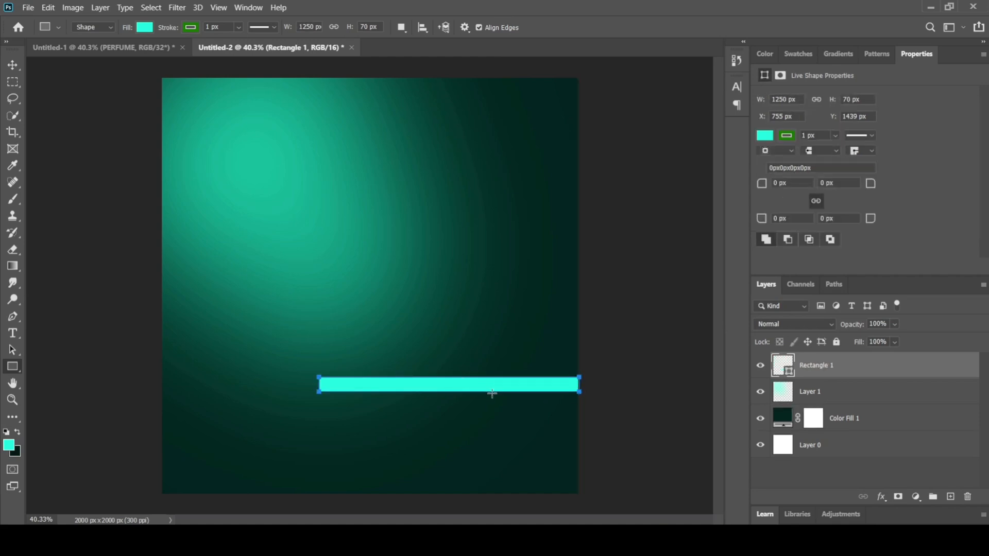
{"action": "left_click", "coordinate": [195, 27]}
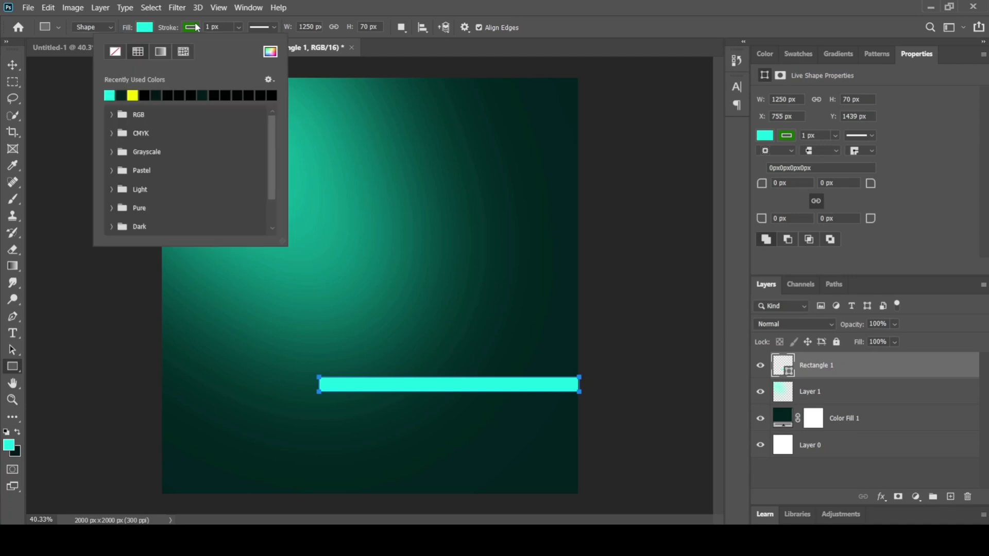
{"action": "left_click", "coordinate": [115, 52]}
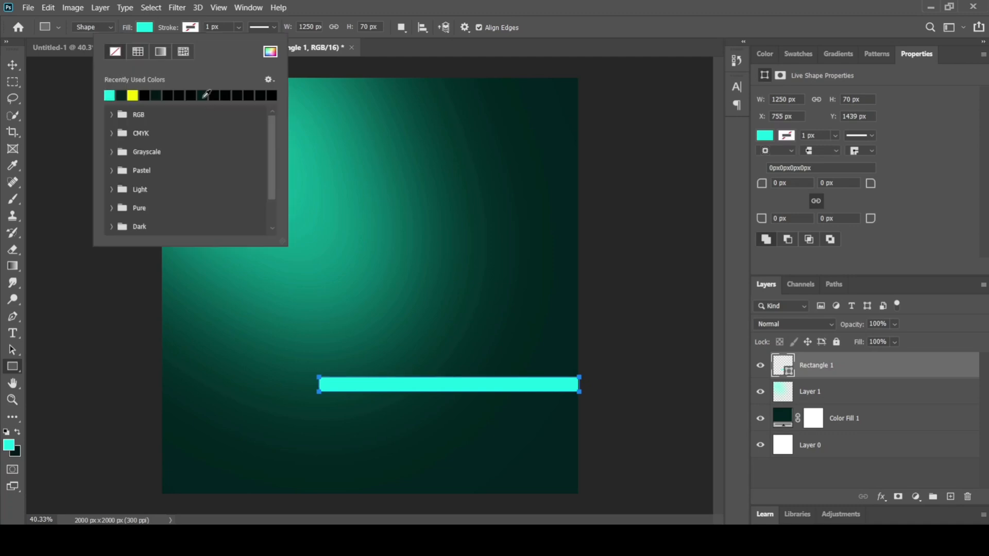
Step: Duplicate the turquoise rectangle and place the copy directly above the original, edge to edge
{"action": "left_click", "coordinate": [12, 65]}
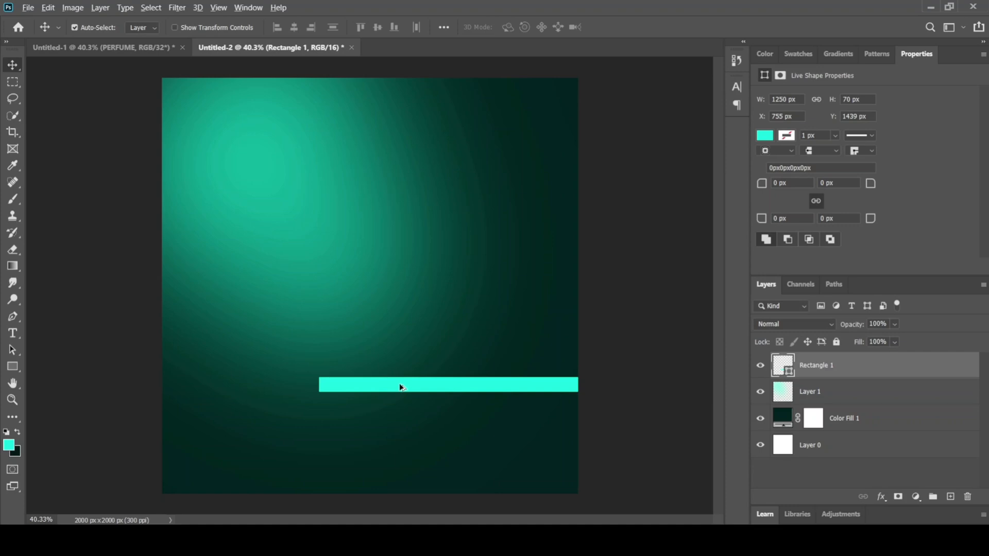
{"action": "mouse_move", "coordinate": [399, 382]}
{"action": "left_mouse_down"}
{"action": "mouse_move", "coordinate": [401, 362]}
{"action": "mouse_move", "coordinate": [404, 370]}
{"action": "left_mouse_up"}
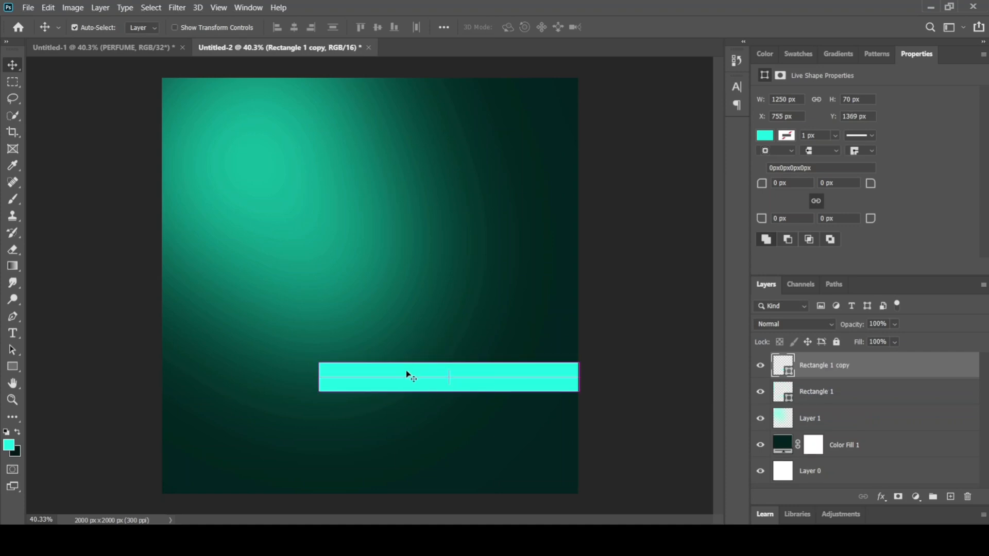
{"action": "key", "text": "ctrl"}
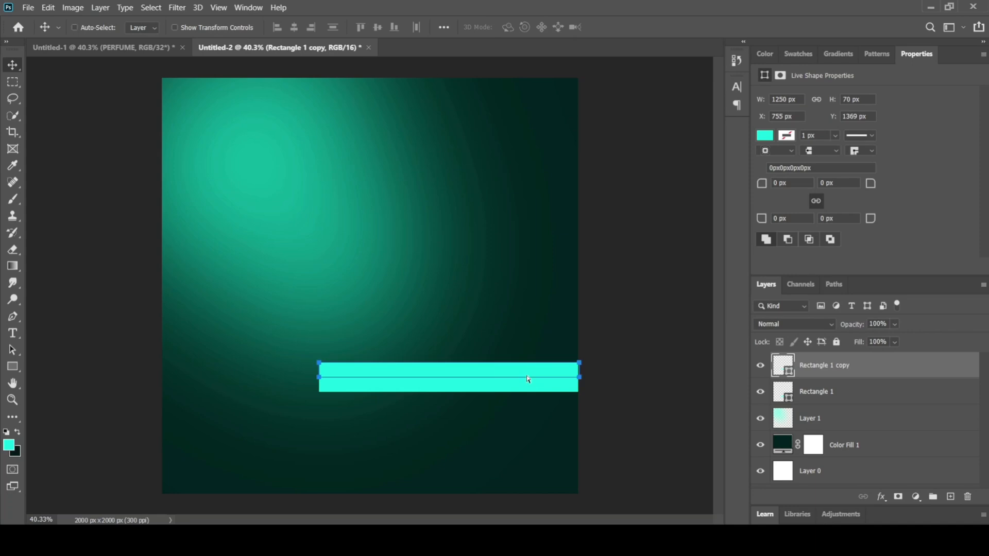
Step: Stretch the rectangle copy upward to about 174% height and slant its left end by moving the upper-left corner inward
{"action": "key", "text": "ctrl+t"}
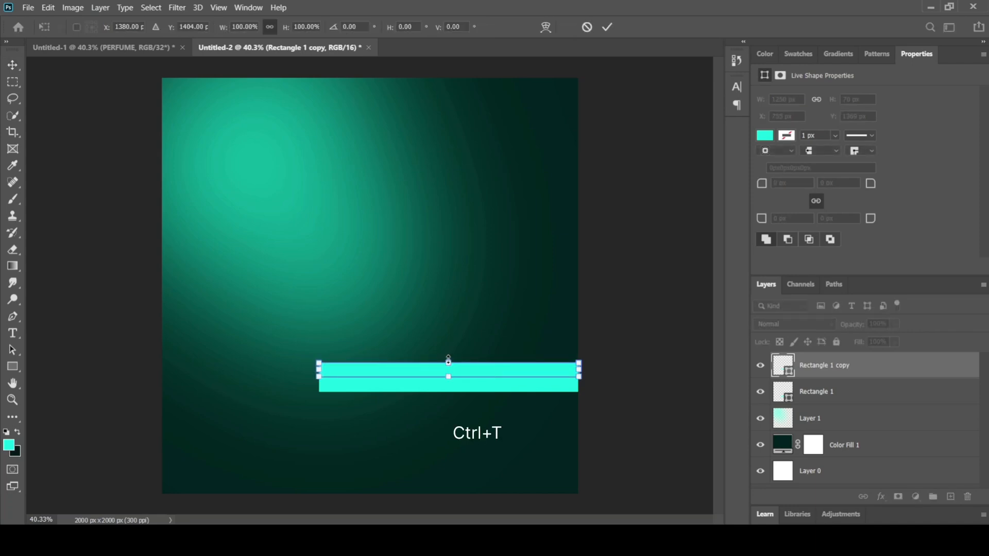
{"action": "left_click_drag", "start_coordinate": [448, 361], "coordinate": [450, 350]}
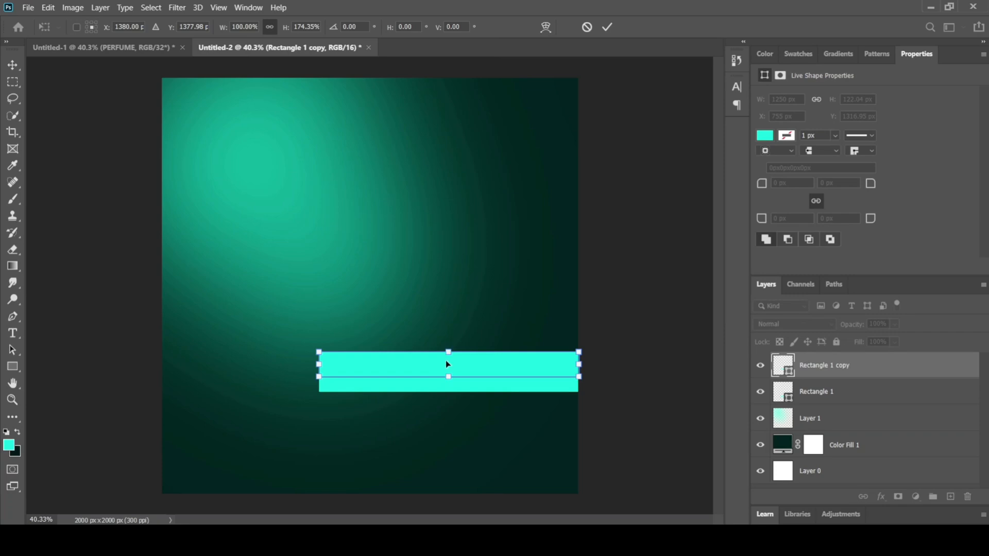
{"action": "right_click", "coordinate": [446, 361]}
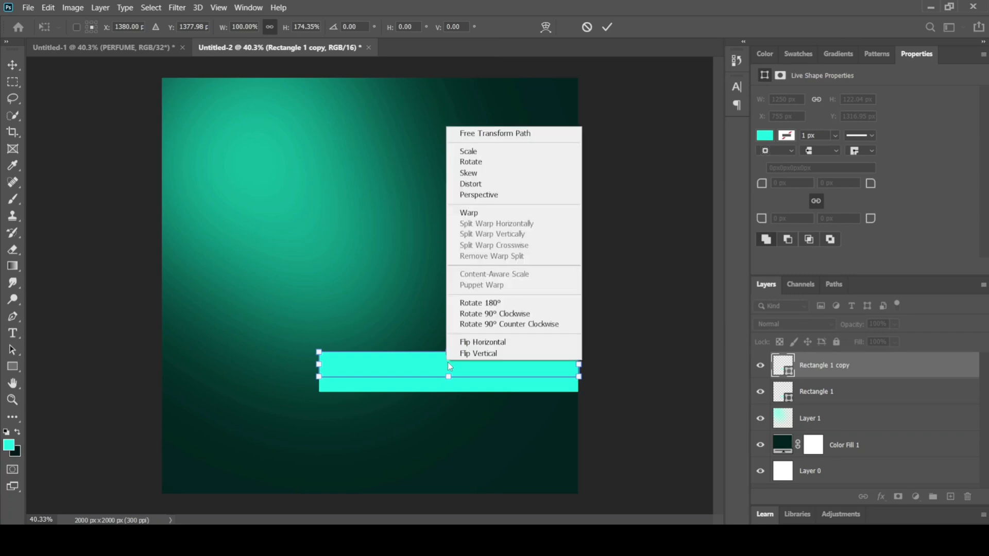
{"action": "left_click", "coordinate": [484, 134]}
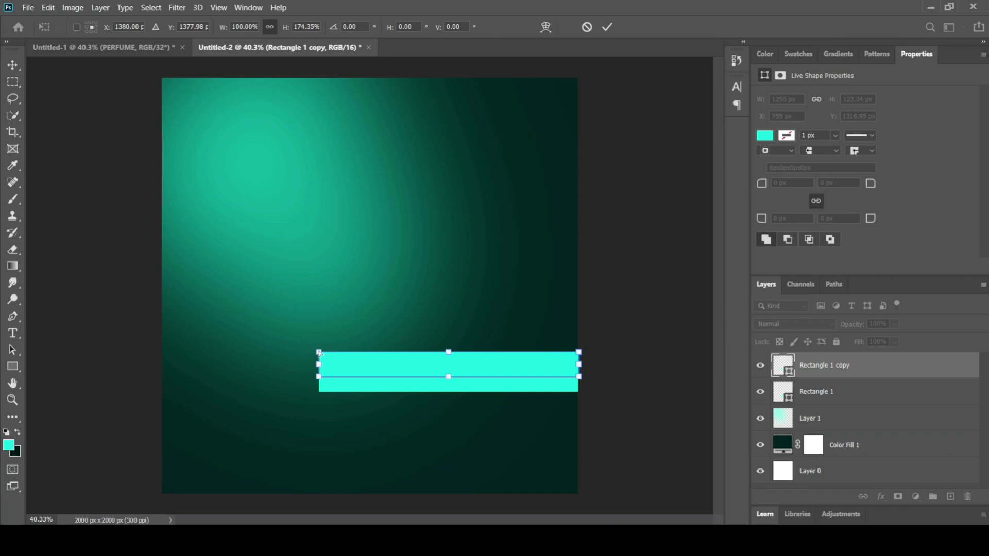
{"action": "left_click_drag", "start_coordinate": [320, 352], "coordinate": [339, 353]}
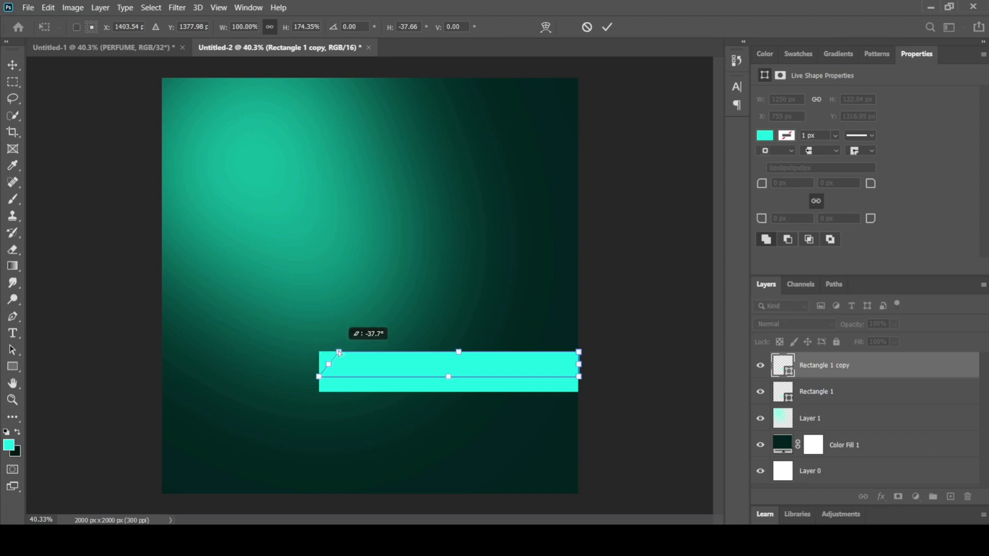
{"action": "key", "text": "Return"}
{"action": "left_click", "coordinate": [470, 213]}
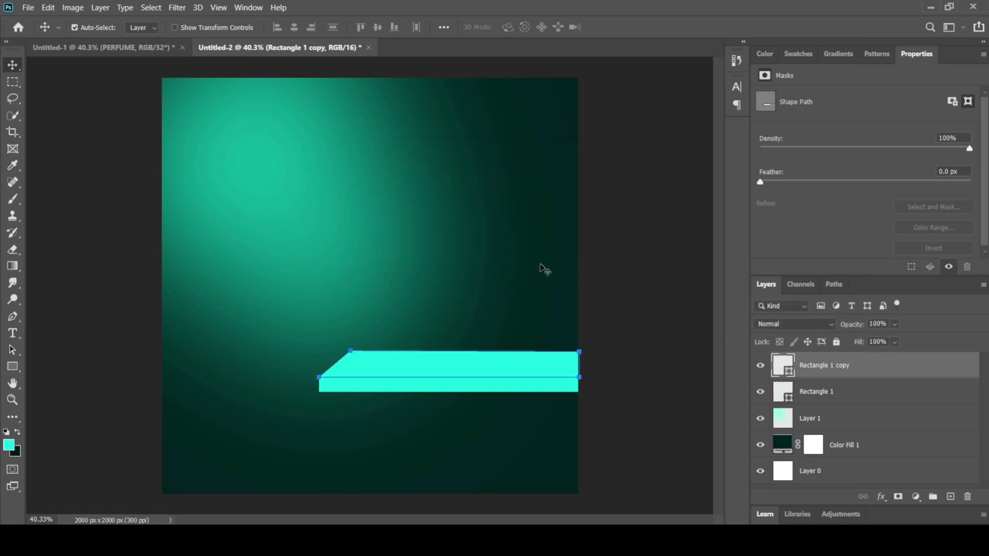
{"action": "left_click", "coordinate": [578, 293]}
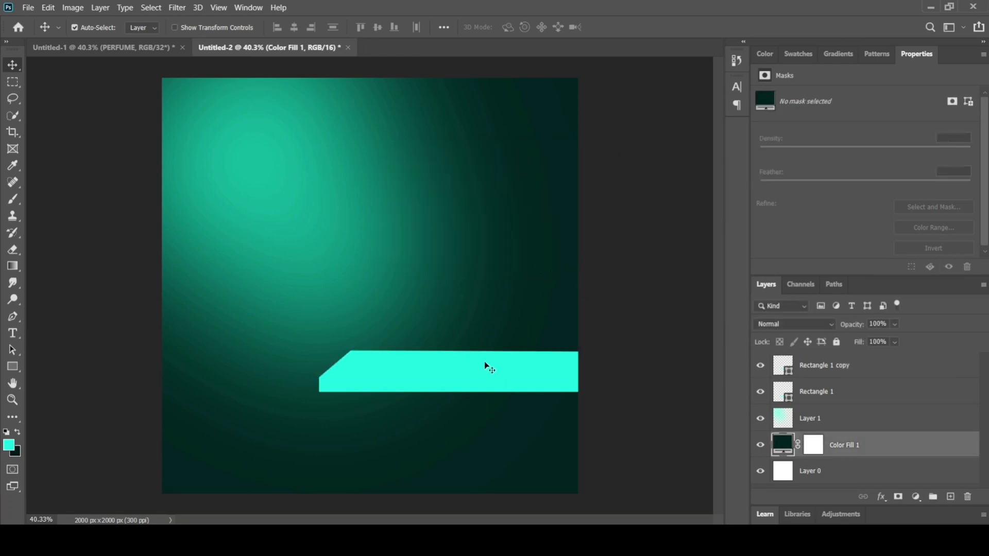
Step: Add a new layer above the slanted rectangle copy and clip it to that shape with a clipping mask
{"action": "left_click", "coordinate": [470, 358]}
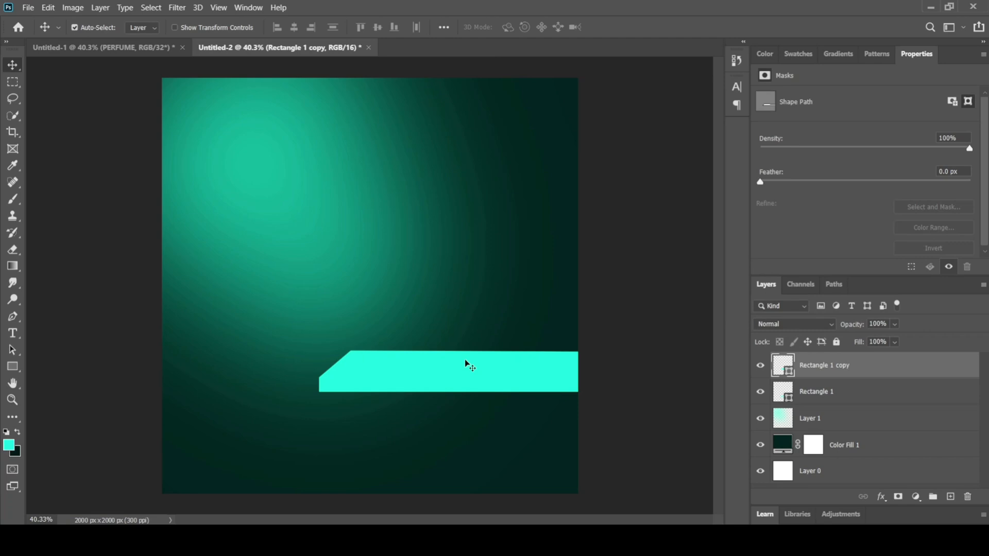
{"action": "left_click", "coordinate": [951, 498]}
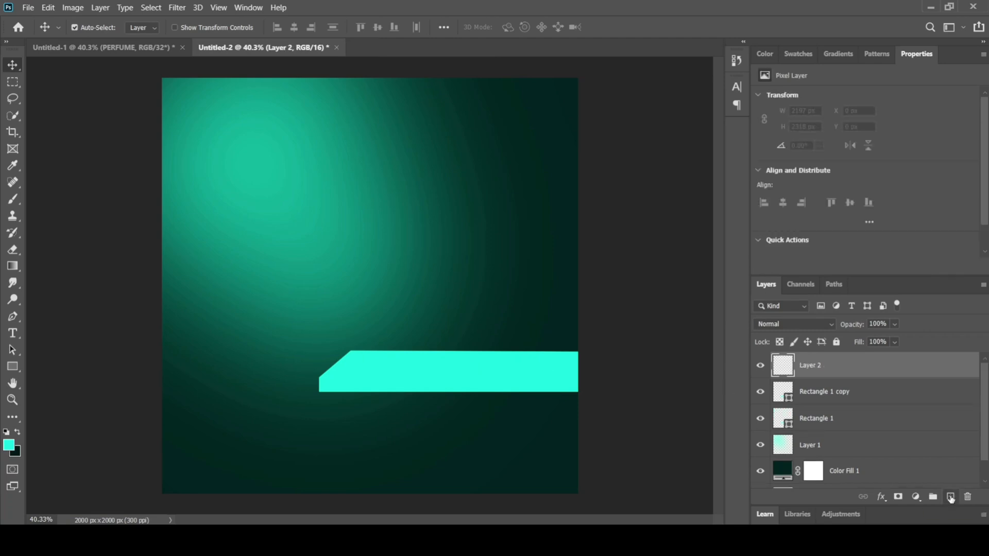
{"action": "right_click", "coordinate": [811, 364]}
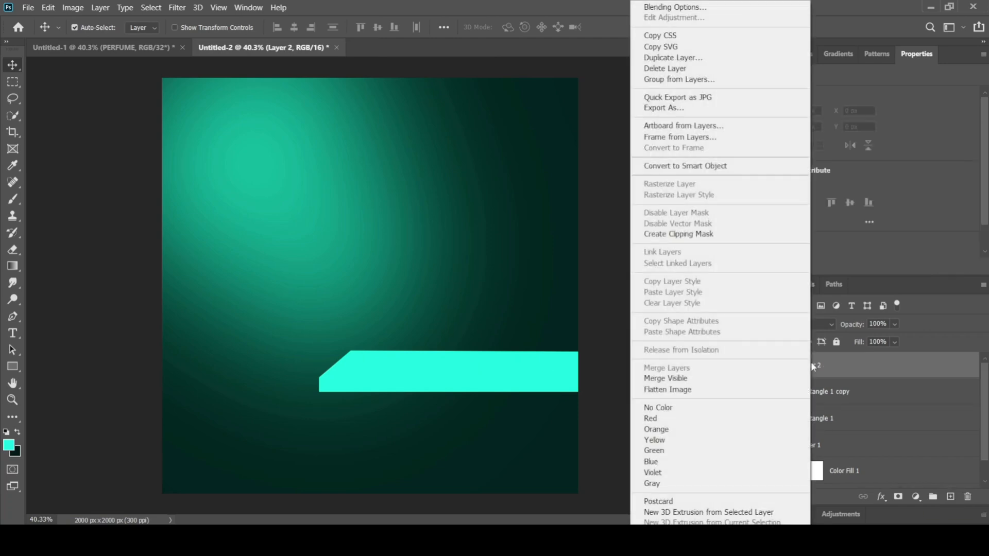
{"action": "left_click", "coordinate": [681, 235]}
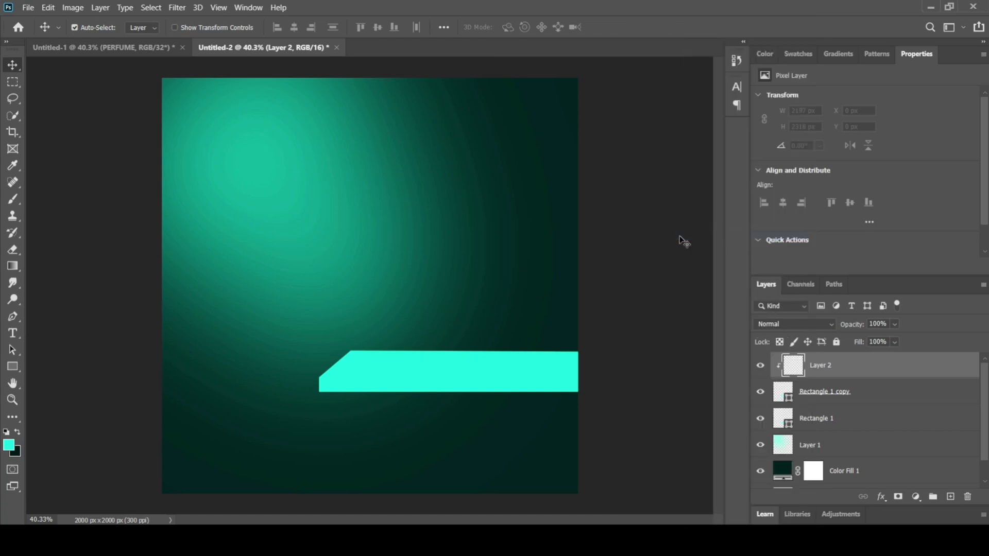
Step: Set the background colour to a somewhat lighter dark teal
{"action": "left_click", "coordinate": [20, 453]}
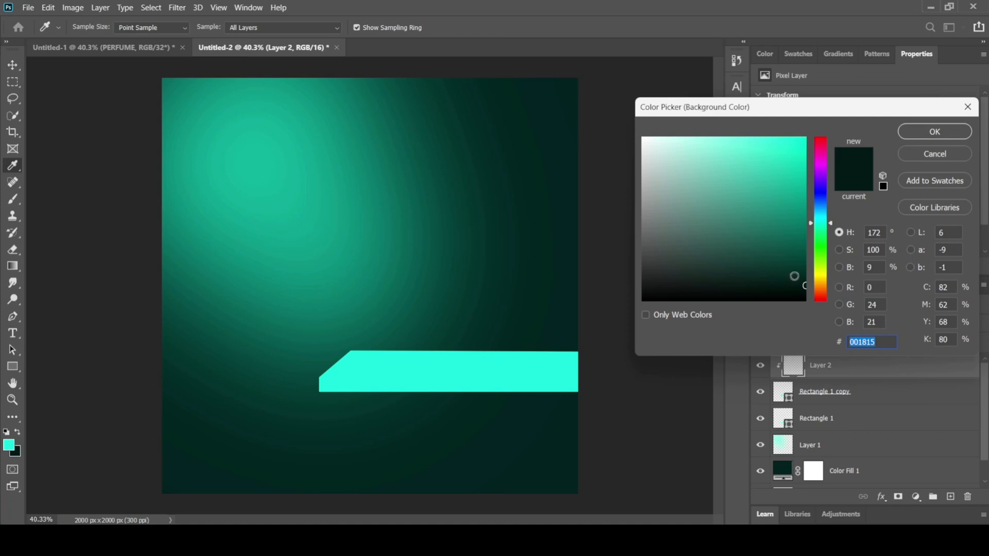
{"action": "mouse_move", "coordinate": [800, 273]}
{"action": "left_mouse_down"}
{"action": "mouse_move", "coordinate": [808, 251]}
{"action": "mouse_move", "coordinate": [808, 259]}
{"action": "mouse_move", "coordinate": [796, 255]}
{"action": "mouse_move", "coordinate": [809, 242]}
{"action": "left_mouse_up"}
{"action": "left_click", "coordinate": [933, 132]}
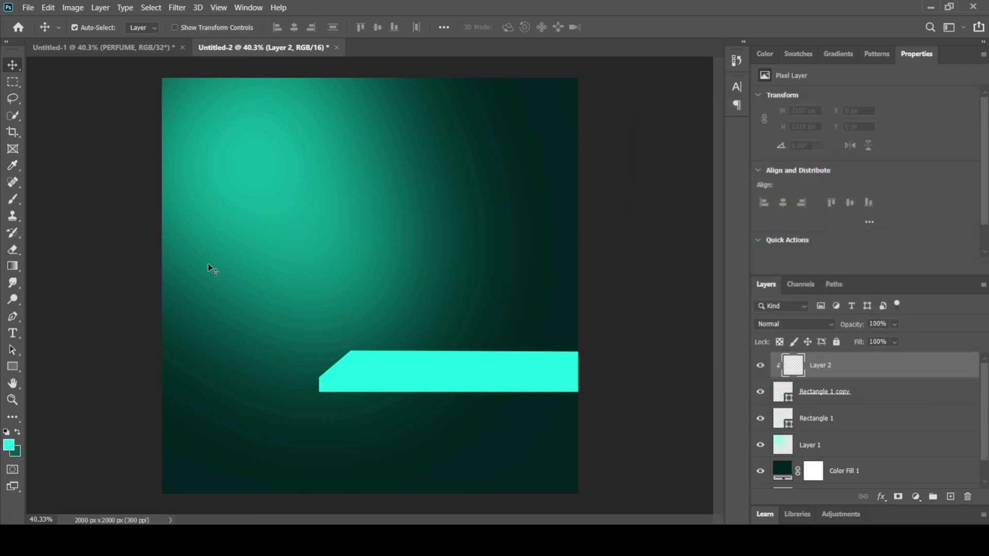
Step: Brush dark teal shading over both ends of the slanted shelf top on the clipped layer, leaving the middle bright
{"action": "left_click", "coordinate": [17, 434]}
{"action": "left_click", "coordinate": [14, 199]}
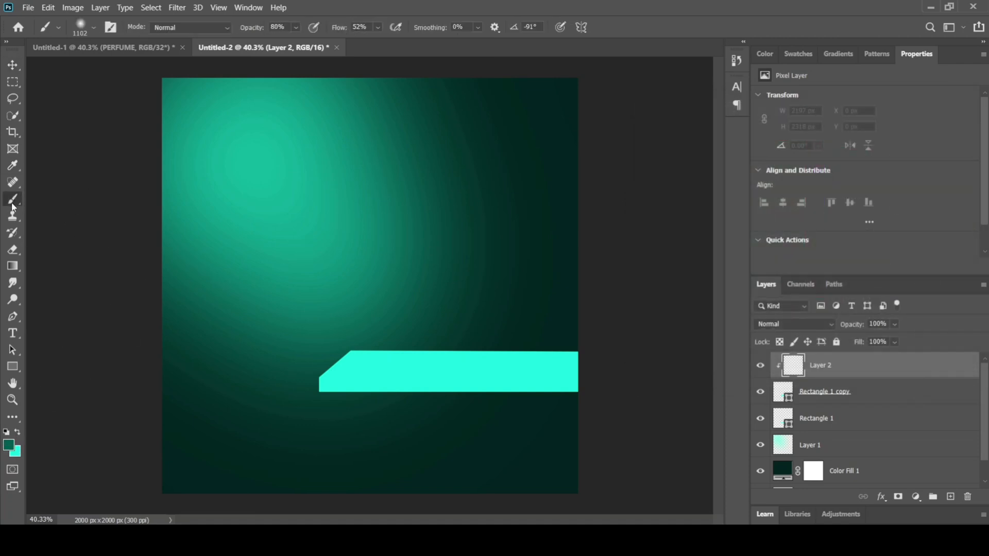
{"action": "mouse_move", "coordinate": [336, 353]}
{"action": "left_mouse_down"}
{"action": "mouse_move", "coordinate": [334, 326]}
{"action": "mouse_move", "coordinate": [270, 331]}
{"action": "mouse_move", "coordinate": [196, 369]}
{"action": "mouse_move", "coordinate": [227, 347]}
{"action": "mouse_move", "coordinate": [208, 376]}
{"action": "mouse_move", "coordinate": [245, 346]}
{"action": "mouse_move", "coordinate": [224, 359]}
{"action": "mouse_move", "coordinate": [271, 298]}
{"action": "mouse_move", "coordinate": [242, 328]}
{"action": "mouse_move", "coordinate": [285, 301]}
{"action": "mouse_move", "coordinate": [196, 382]}
{"action": "mouse_move", "coordinate": [614, 307]}
{"action": "mouse_move", "coordinate": [633, 340]}
{"action": "mouse_move", "coordinate": [617, 374]}
{"action": "mouse_move", "coordinate": [644, 402]}
{"action": "left_mouse_up"}
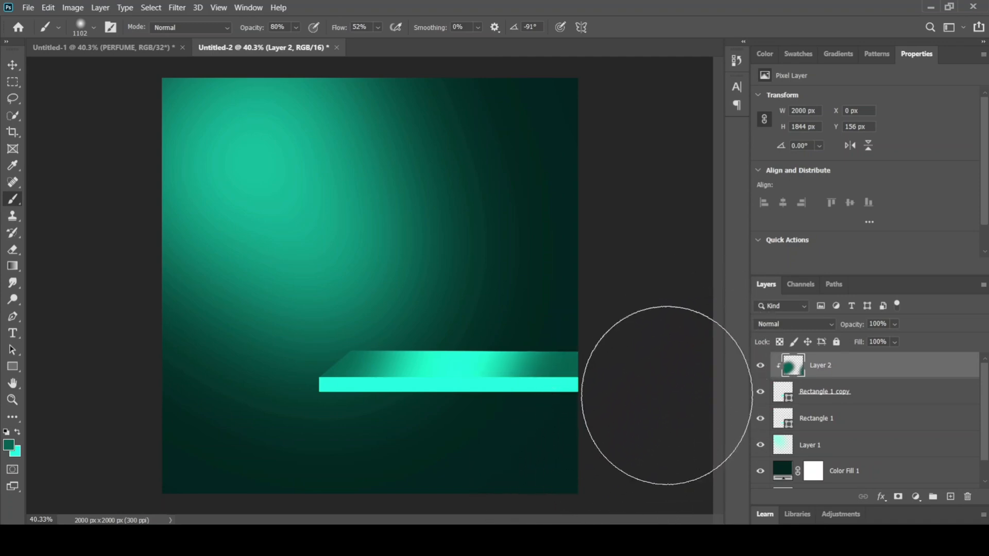
Step: Set the foreground colour to dark teal 003333 and darken both ends of the slanted shelf top with it
{"action": "left_click", "coordinate": [8, 445]}
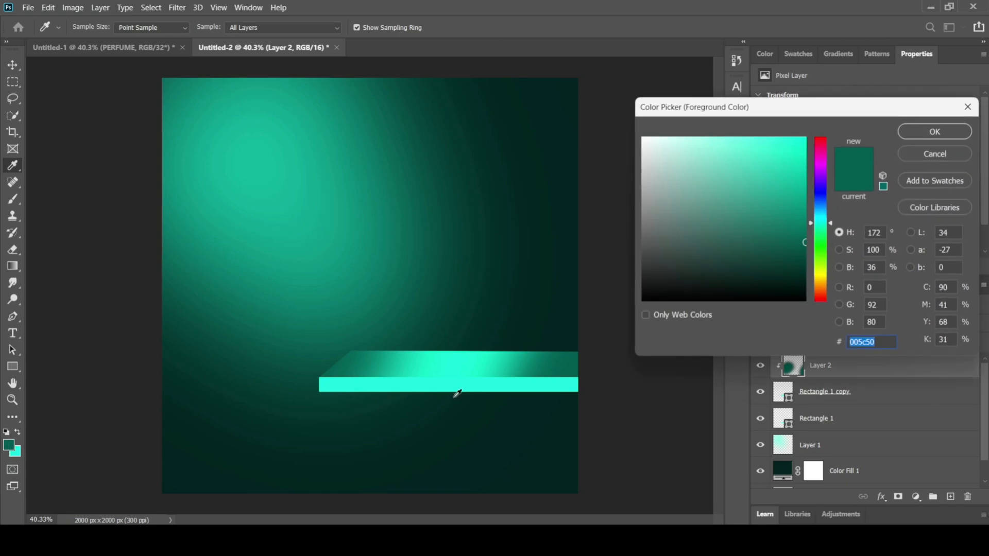
{"action": "right_click", "coordinate": [387, 393]}
{"action": "key", "text": "Escape"}
{"action": "type", "text": "003333"}
{"action": "left_click", "coordinate": [935, 131]}
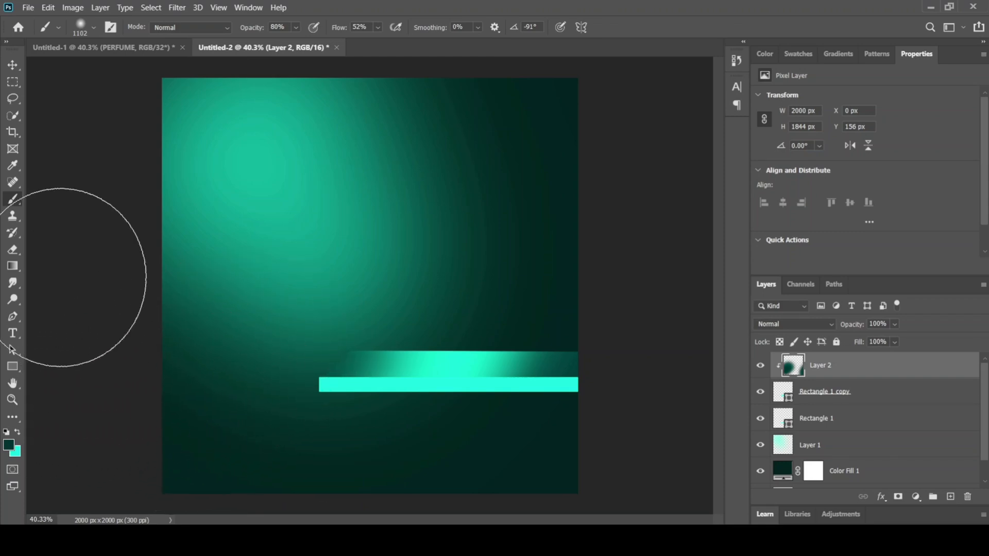
Step: Try shading the lower edge of the slanted shelf top with a 180 px soft brush, and undo the strokes
{"action": "right_click", "coordinate": [89, 411]}
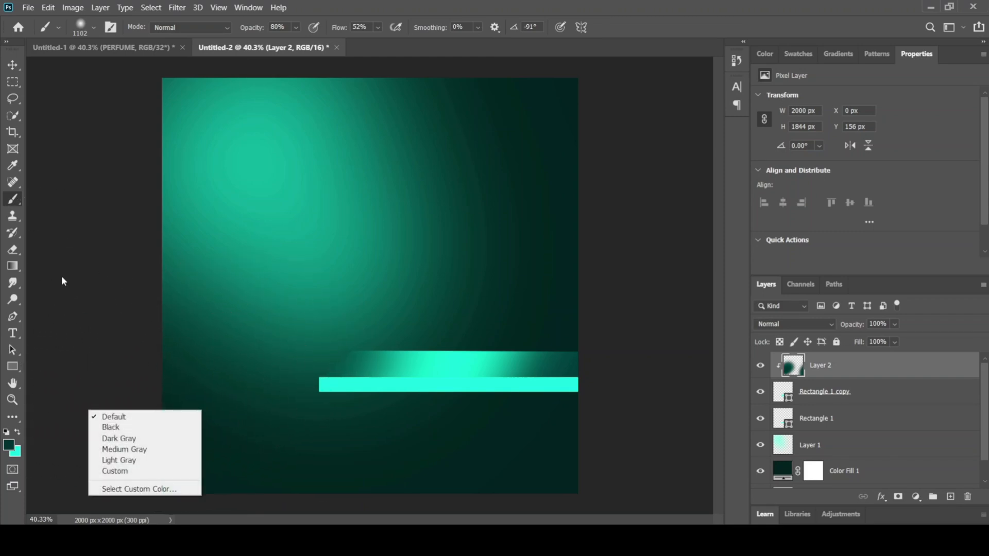
{"action": "left_click", "coordinate": [9, 445]}
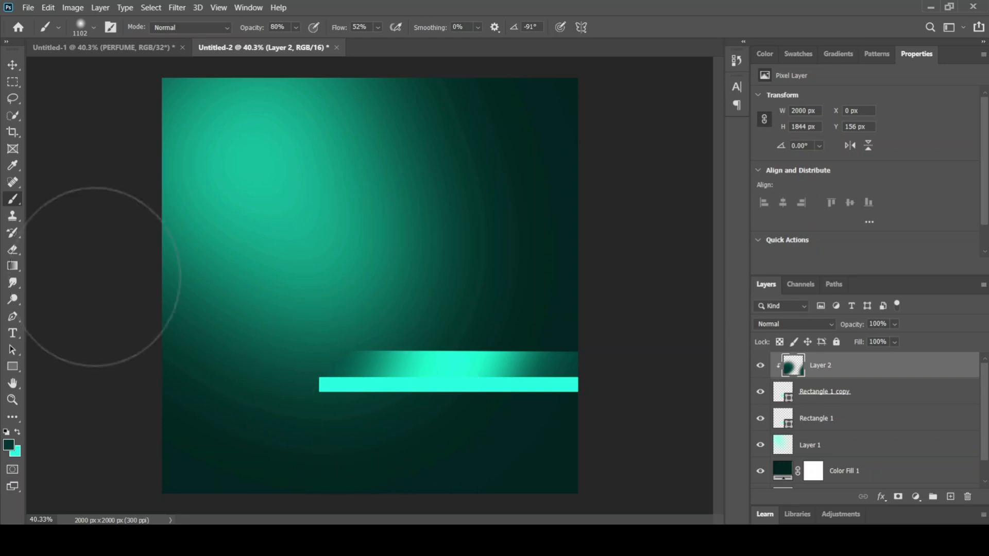
{"action": "right_click", "coordinate": [46, 48]}
{"action": "left_click", "coordinate": [93, 26]}
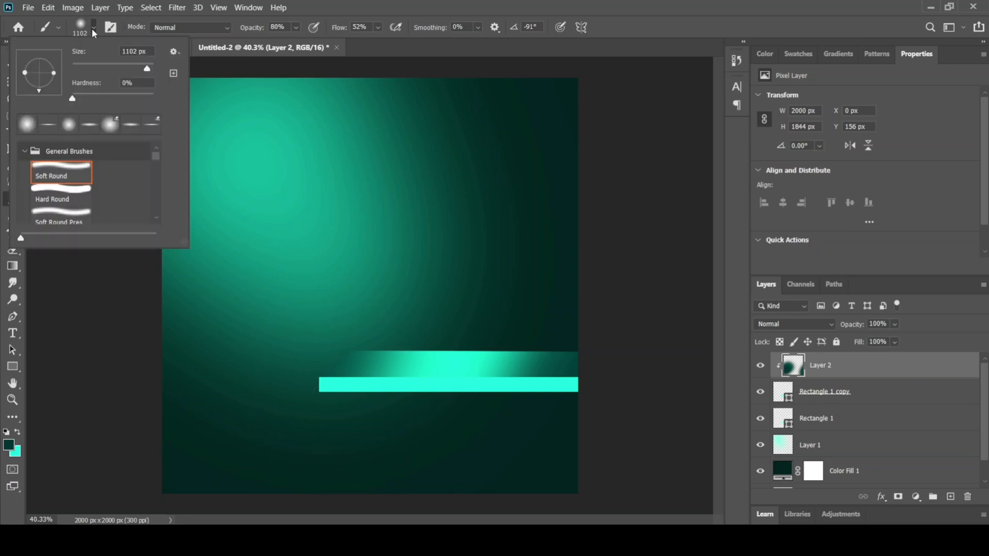
{"action": "left_click", "coordinate": [108, 68]}
{"action": "left_click", "coordinate": [372, 402]}
{"action": "left_click", "coordinate": [373, 399]}
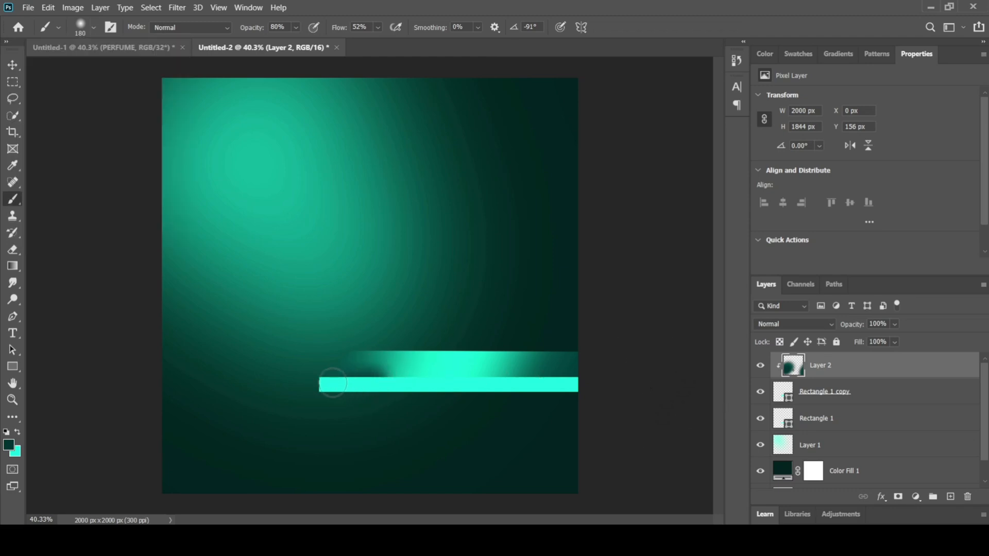
{"action": "mouse_move", "coordinate": [340, 387]}
{"action": "left_mouse_down"}
{"action": "mouse_move", "coordinate": [672, 379]}
{"action": "mouse_move", "coordinate": [311, 385]}
{"action": "mouse_move", "coordinate": [698, 385]}
{"action": "mouse_move", "coordinate": [355, 388]}
{"action": "mouse_move", "coordinate": [597, 402]}
{"action": "mouse_move", "coordinate": [245, 385]}
{"action": "mouse_move", "coordinate": [269, 380]}
{"action": "mouse_move", "coordinate": [194, 390]}
{"action": "left_mouse_up"}
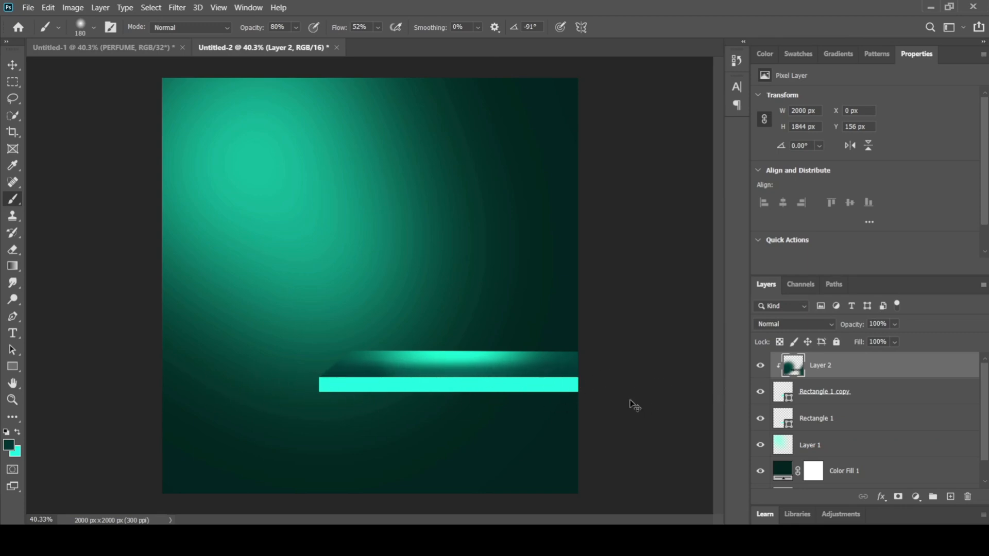
{"action": "key", "text": "ctrl+z"}
{"action": "key", "text": "ctrl+z"}
{"action": "key", "text": "ctrl+z"}
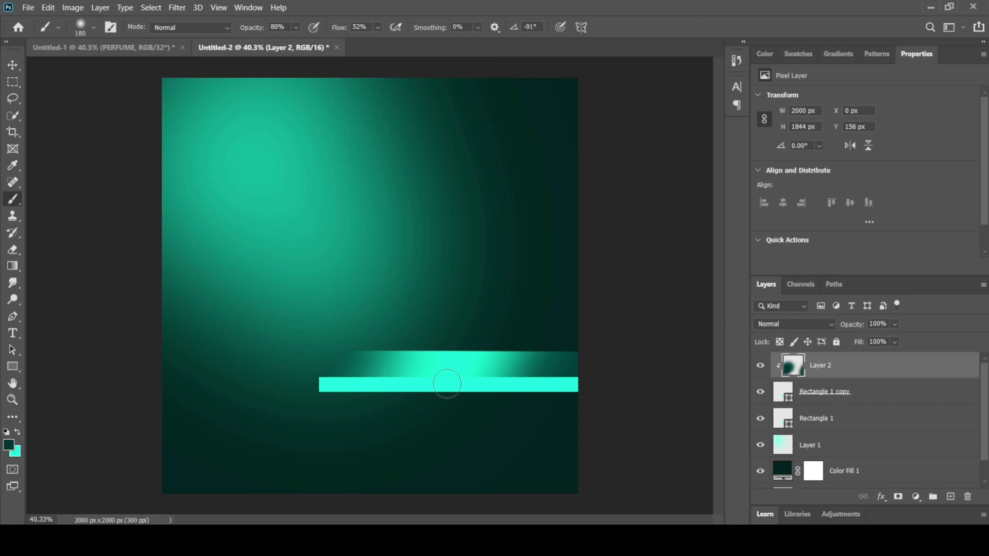
Step: Add a new layer above Rectangle 1 and clip it to that rectangle with a clipping mask
{"action": "left_click", "coordinate": [856, 418]}
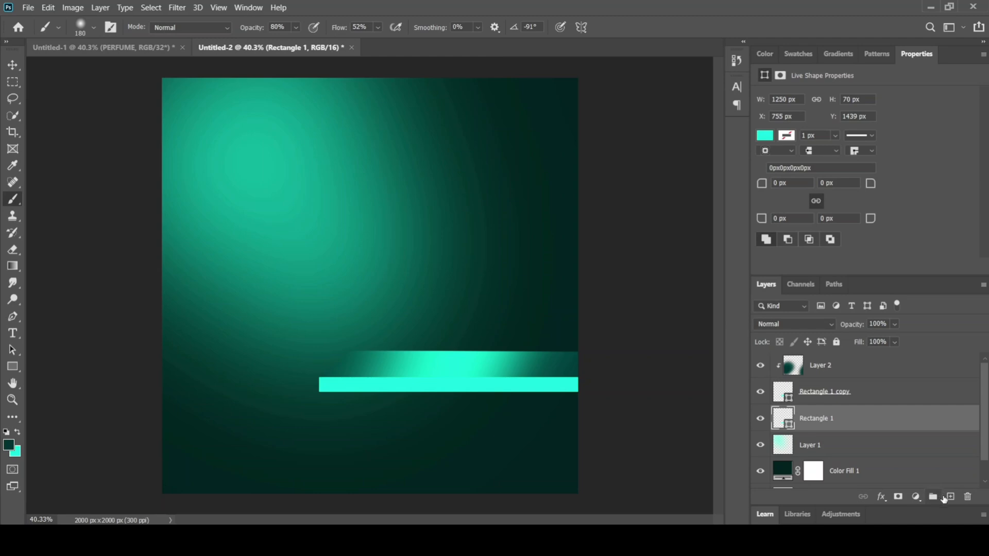
{"action": "left_click", "coordinate": [950, 496]}
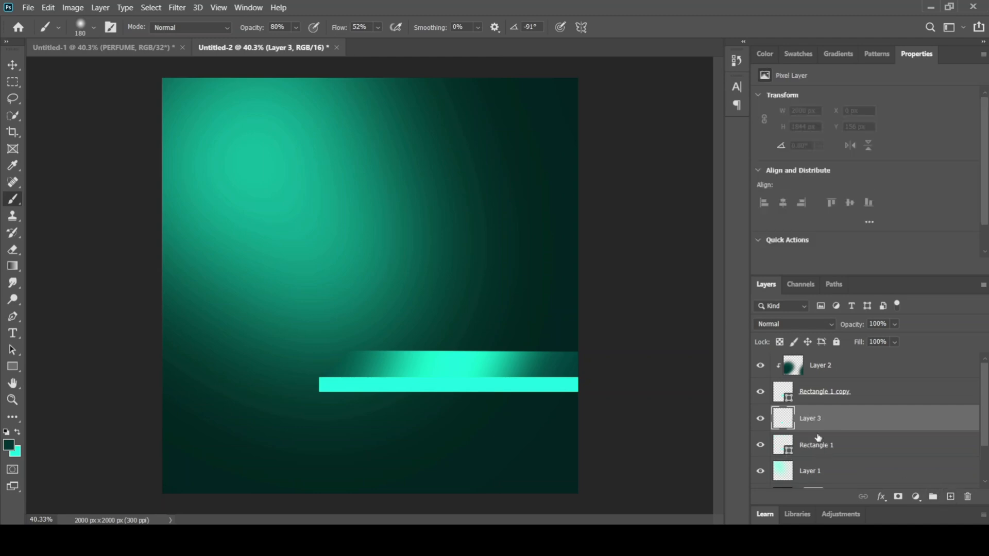
{"action": "right_click", "coordinate": [830, 430]}
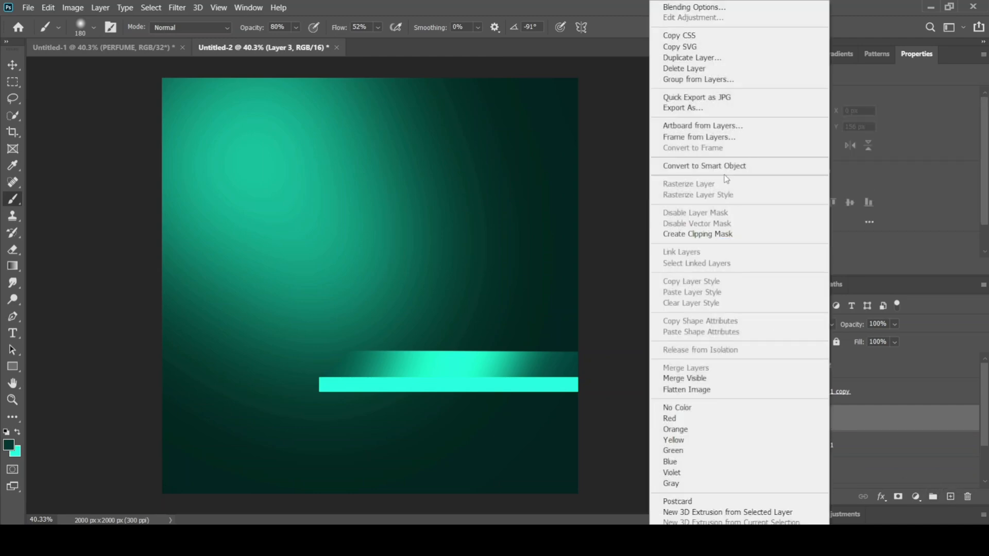
{"action": "left_click", "coordinate": [703, 234]}
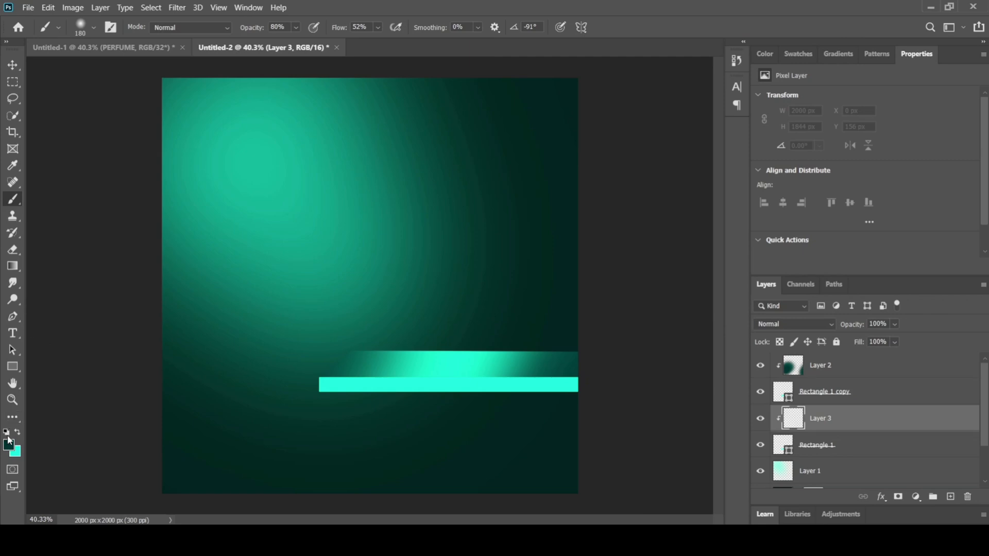
Step: Paint dark teal shading on the middle and right end of the shelf's front strip with a 401 px soft brush
{"action": "left_click_drag", "start_coordinate": [353, 391], "coordinate": [353, 396]}
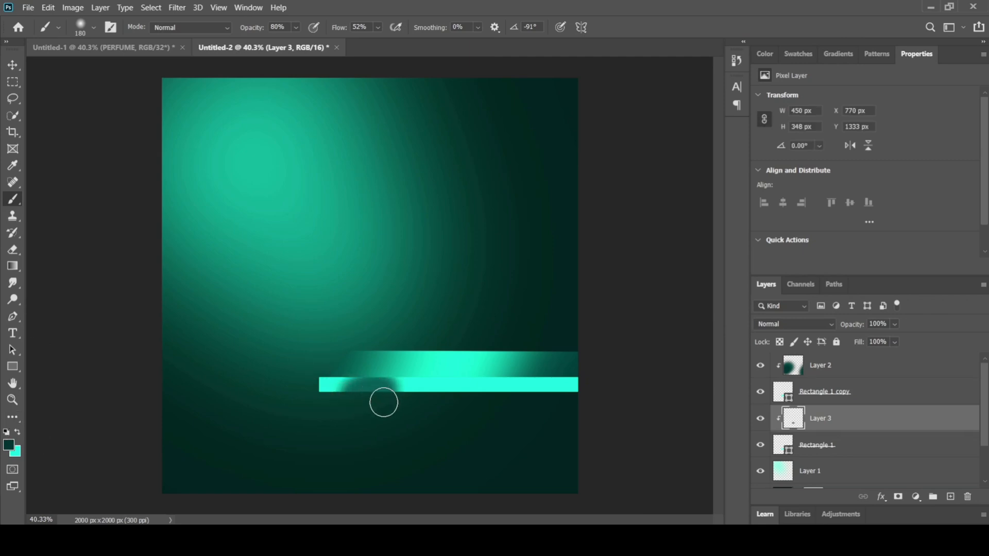
{"action": "key", "text": "ctrl+z"}
{"action": "left_click", "coordinate": [89, 29]}
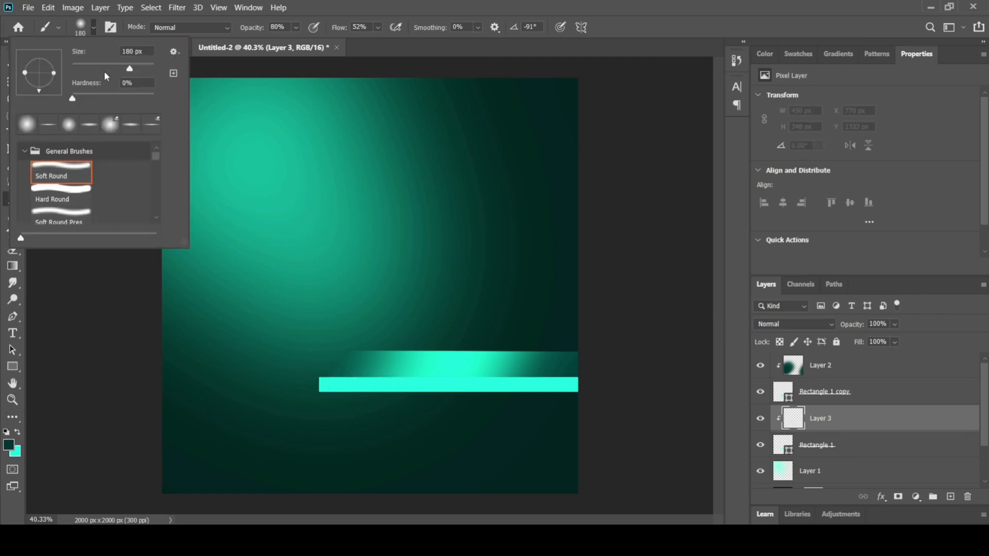
{"action": "left_click", "coordinate": [143, 68]}
{"action": "left_click", "coordinate": [390, 401]}
{"action": "mouse_move", "coordinate": [423, 408]}
{"action": "left_mouse_down"}
{"action": "mouse_move", "coordinate": [378, 414]}
{"action": "mouse_move", "coordinate": [423, 406]}
{"action": "mouse_move", "coordinate": [365, 438]}
{"action": "left_mouse_up"}
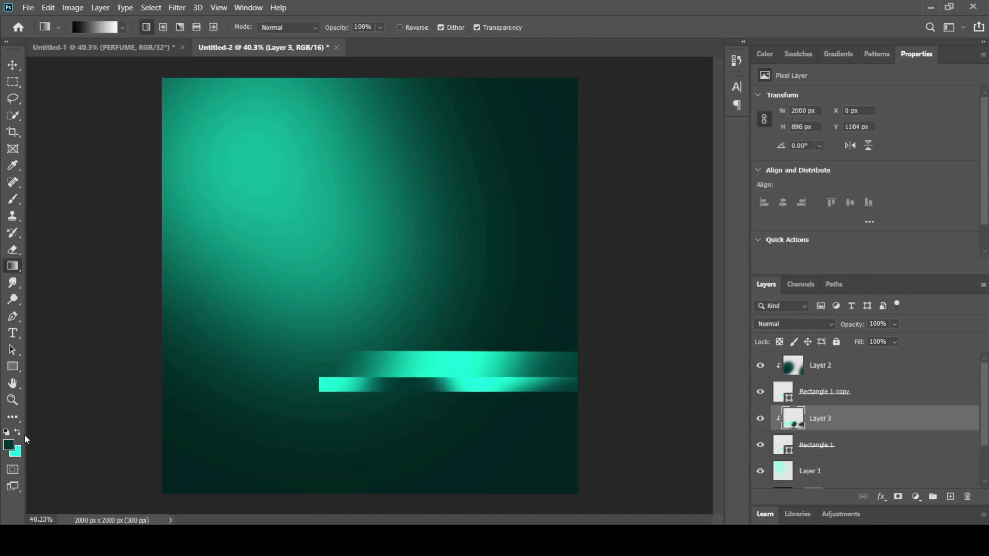
Step: Set the foreground colour to black (000000) and brush it over the slanted left end of the shelf top on Layer 2
{"action": "left_click", "coordinate": [9, 444]}
{"action": "type", "text": "000000"}
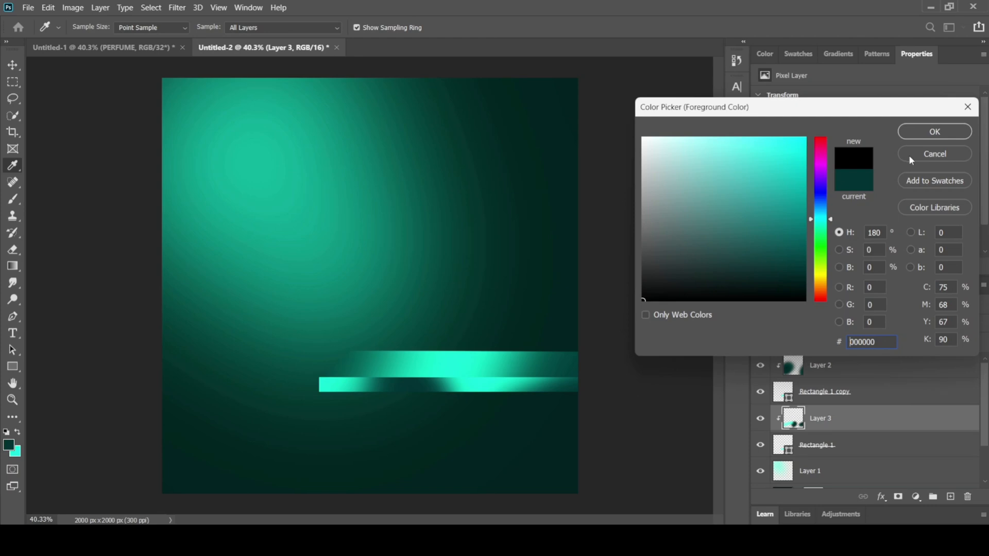
{"action": "left_click", "coordinate": [935, 132]}
{"action": "left_click", "coordinate": [814, 366]}
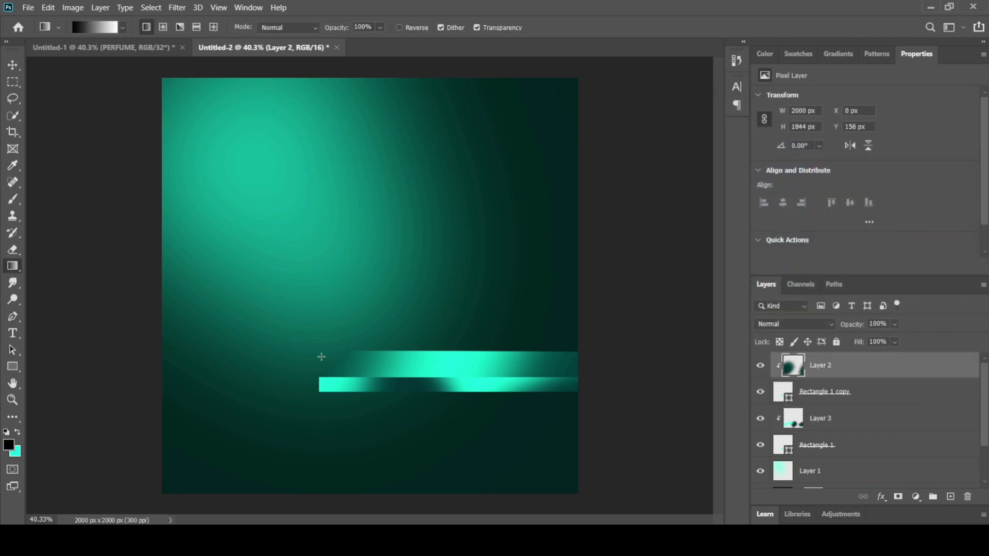
{"action": "left_click", "coordinate": [13, 199]}
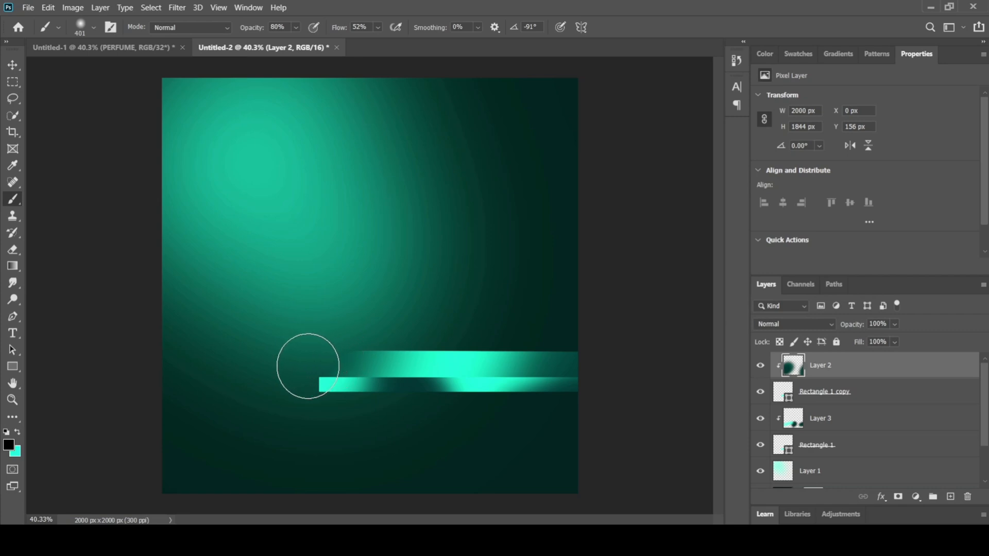
{"action": "left_click_drag", "start_coordinate": [324, 335], "coordinate": [283, 377]}
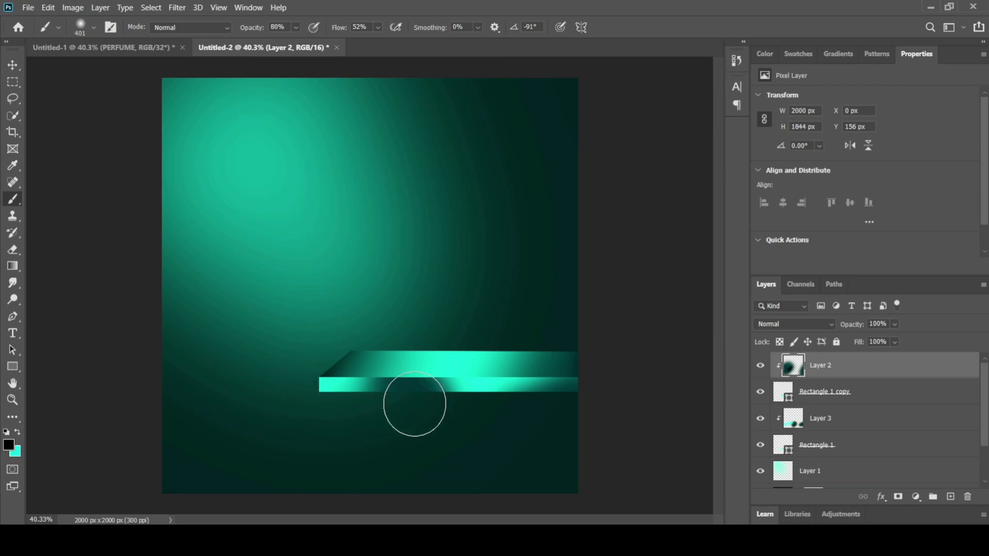
{"action": "left_click", "coordinate": [13, 65]}
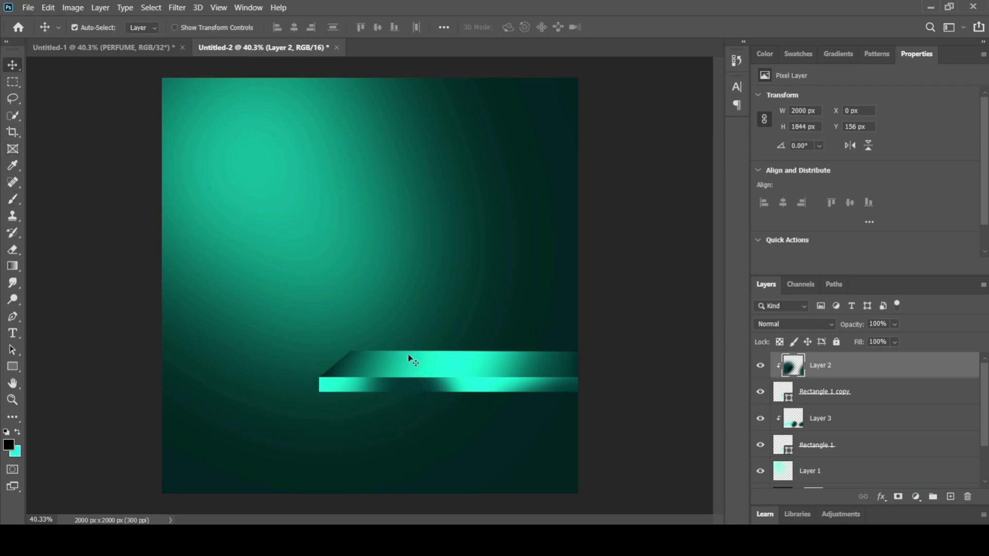
Step: Draw a closed four-sided Pen shape about 1360 x 523 px rising from the shelf top's back edge and extending past the canvas's right edge
{"action": "left_click", "coordinate": [13, 319]}
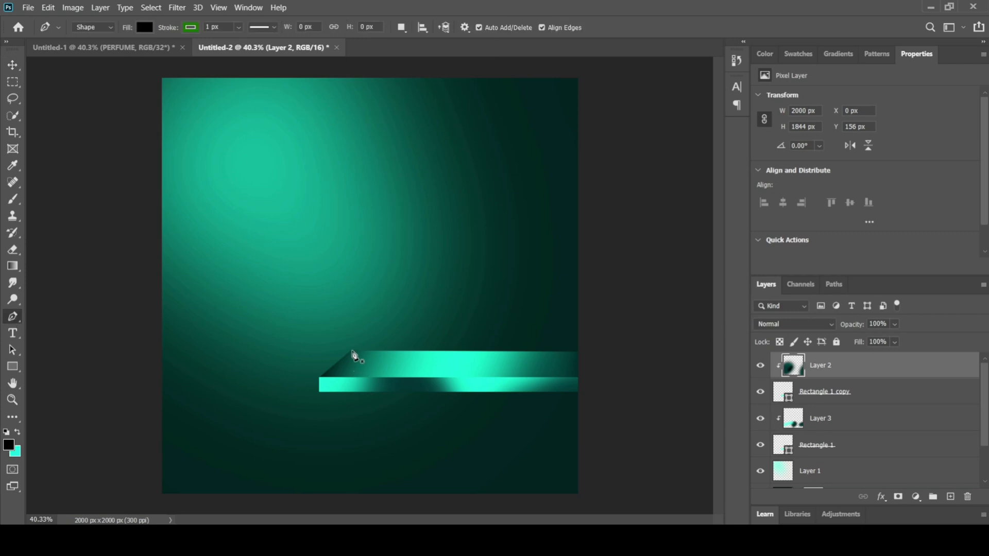
{"action": "left_click", "coordinate": [352, 352]}
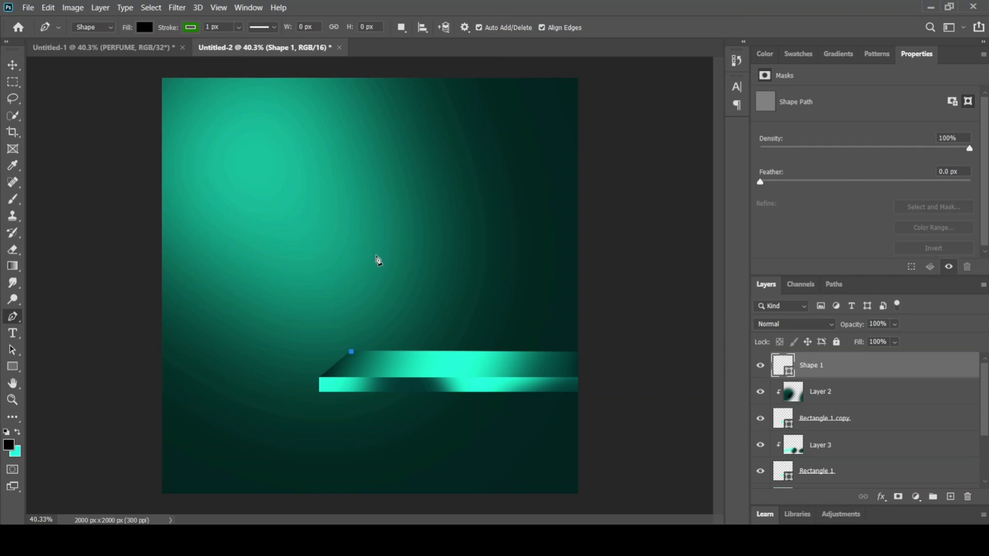
{"action": "left_click", "coordinate": [376, 256]}
{"action": "left_click", "coordinate": [634, 249]}
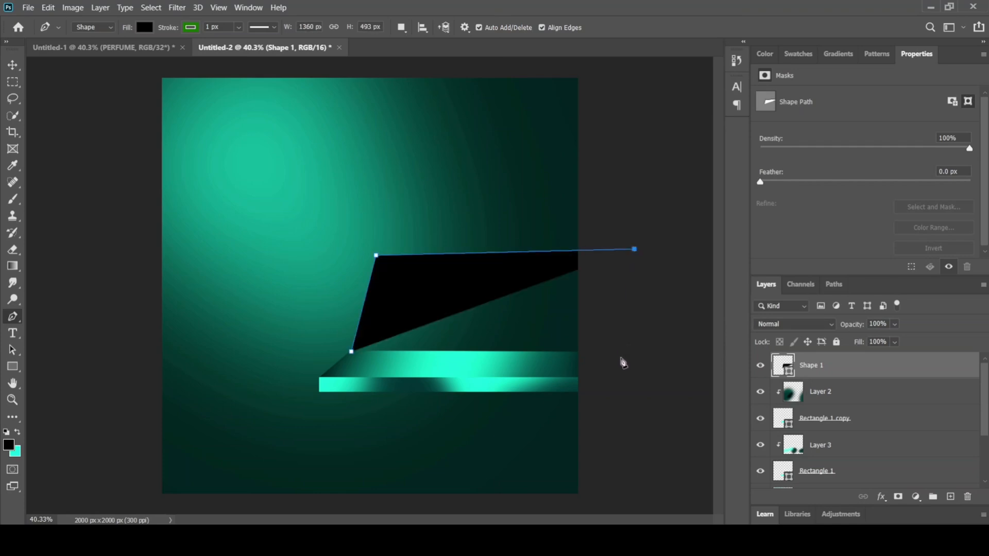
{"action": "left_click", "coordinate": [621, 357]}
{"action": "left_click", "coordinate": [352, 353]}
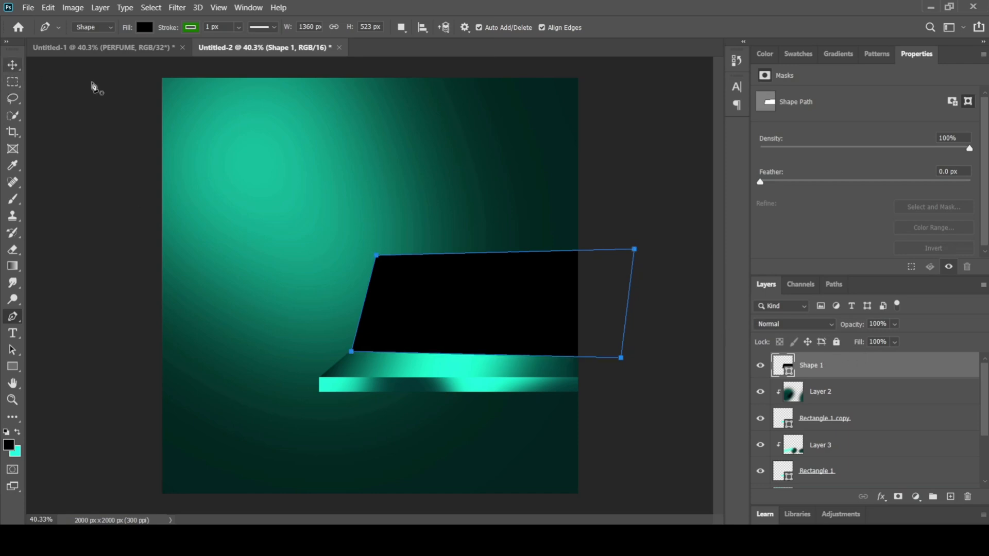
Step: Give the four-sided panel a turquoise fill with no stroke and move its layer directly below Rectangle 1
{"action": "left_click", "coordinate": [195, 29]}
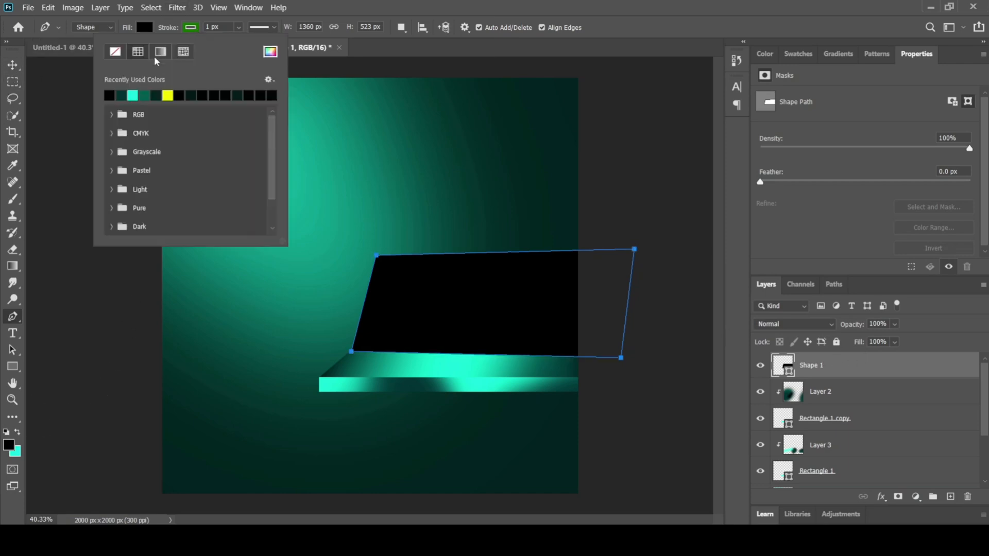
{"action": "left_click", "coordinate": [115, 51]}
{"action": "left_click", "coordinate": [145, 27]}
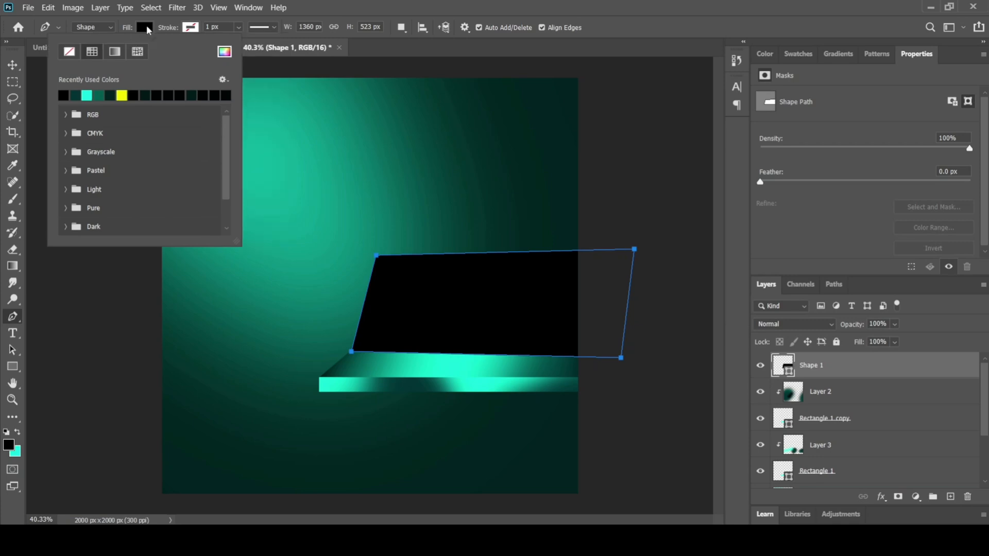
{"action": "left_click", "coordinate": [87, 95]}
{"action": "left_click", "coordinate": [13, 65]}
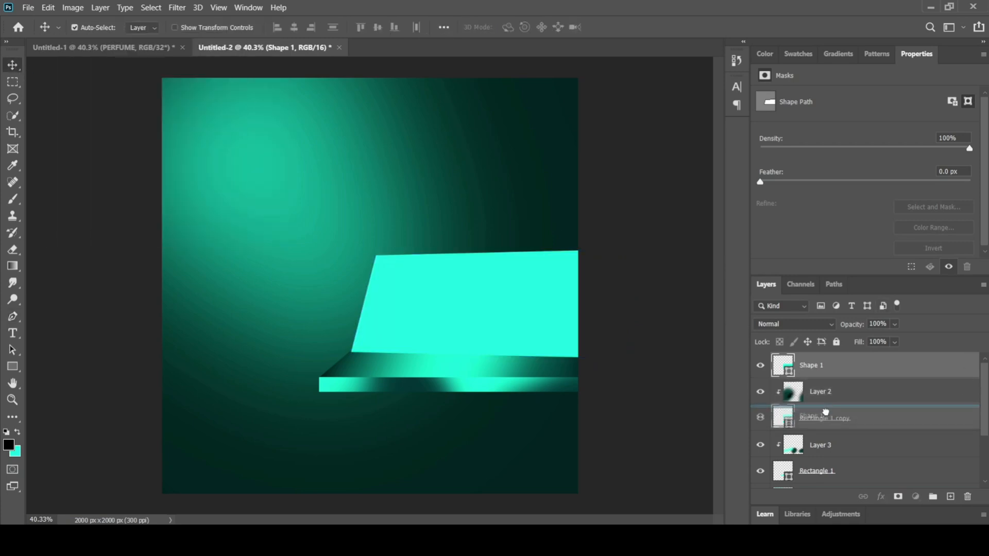
{"action": "left_click_drag", "start_coordinate": [847, 371], "coordinate": [840, 483]}
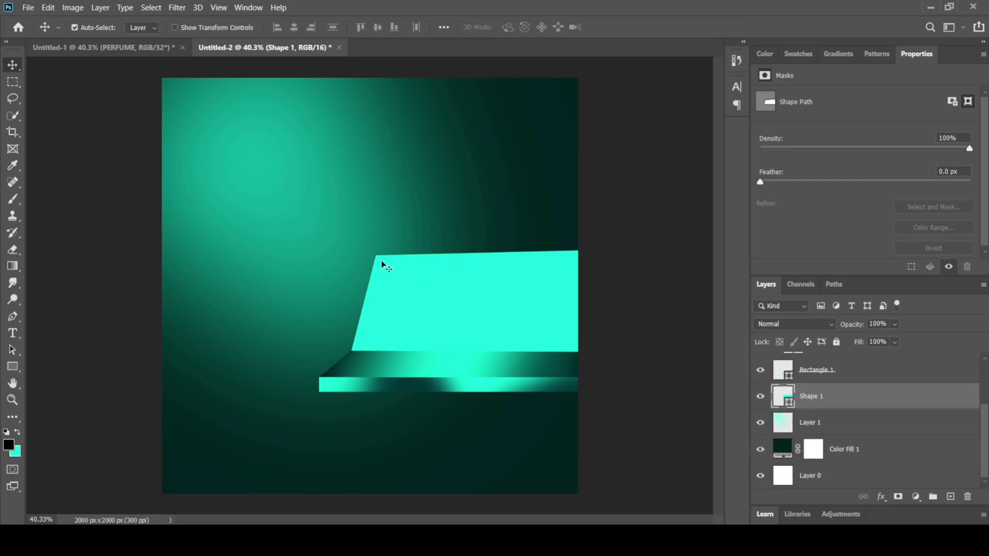
Step: Examine the shelf and back panel of the finished perfume poster in the Untitled-1 document, and return to Untitled-2
{"action": "left_click", "coordinate": [143, 48]}
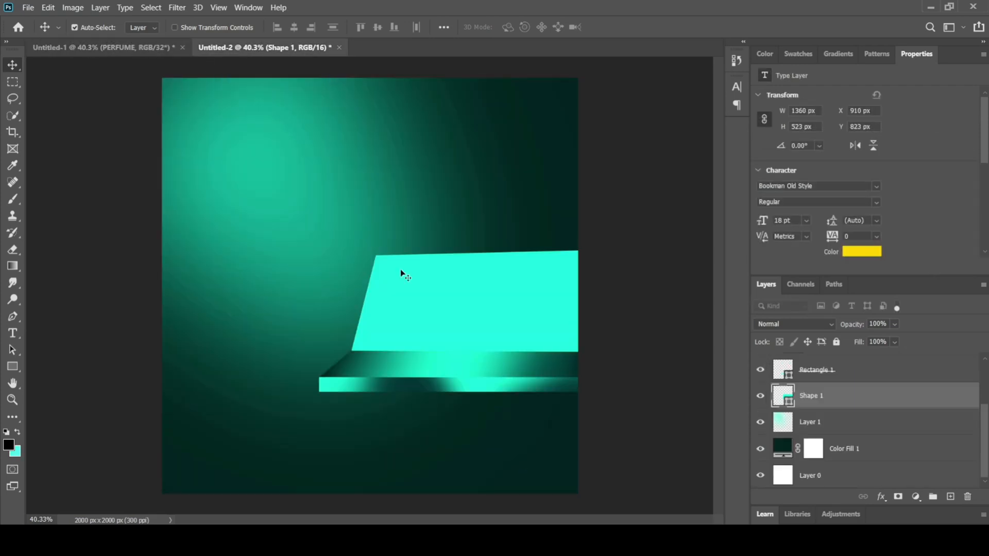
{"action": "left_click", "coordinate": [242, 49]}
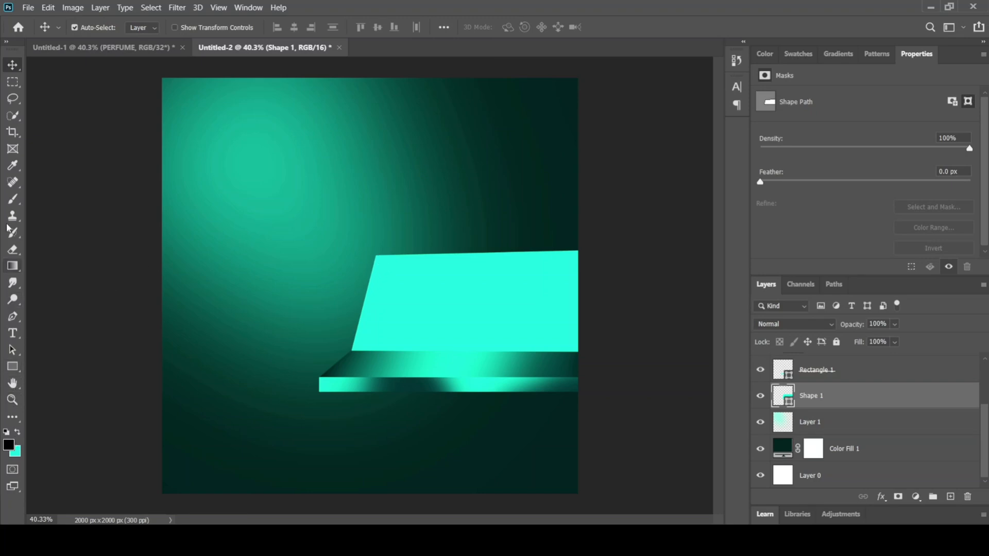
{"action": "left_click", "coordinate": [11, 318]}
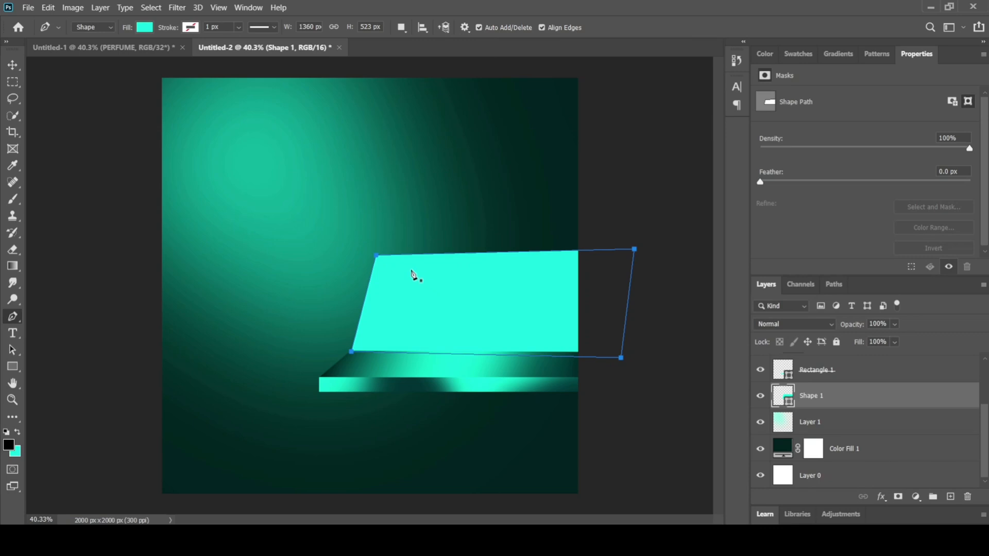
{"action": "scroll", "coordinate": [412, 267], "scroll_direction": "up", "scroll_amount": 5}
{"action": "scroll", "coordinate": [407, 267], "scroll_direction": "down", "scroll_amount": 3}
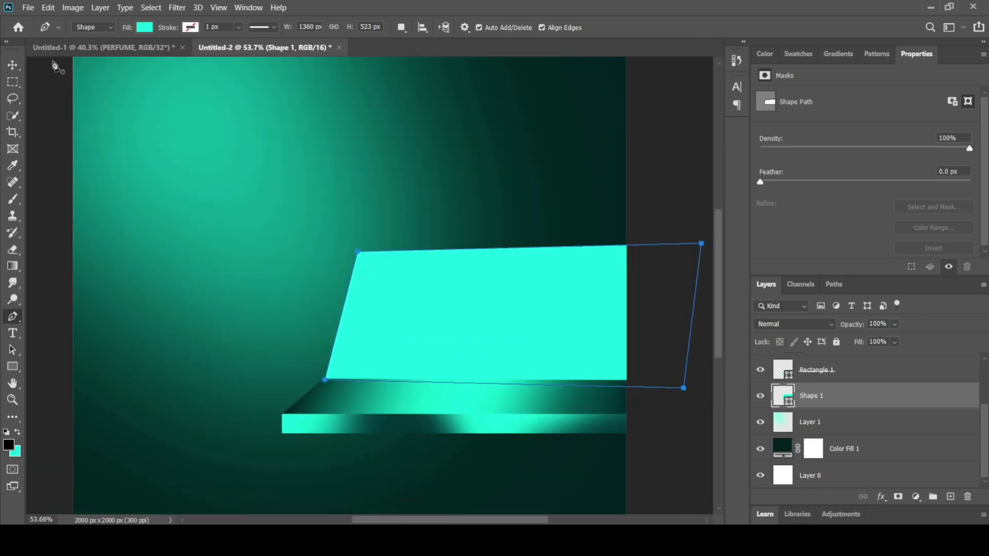
{"action": "left_click", "coordinate": [13, 65]}
{"action": "scroll", "coordinate": [879, 391], "scroll_direction": "up", "scroll_amount": 1}
{"action": "scroll", "coordinate": [876, 389], "scroll_direction": "up", "scroll_amount": 2}
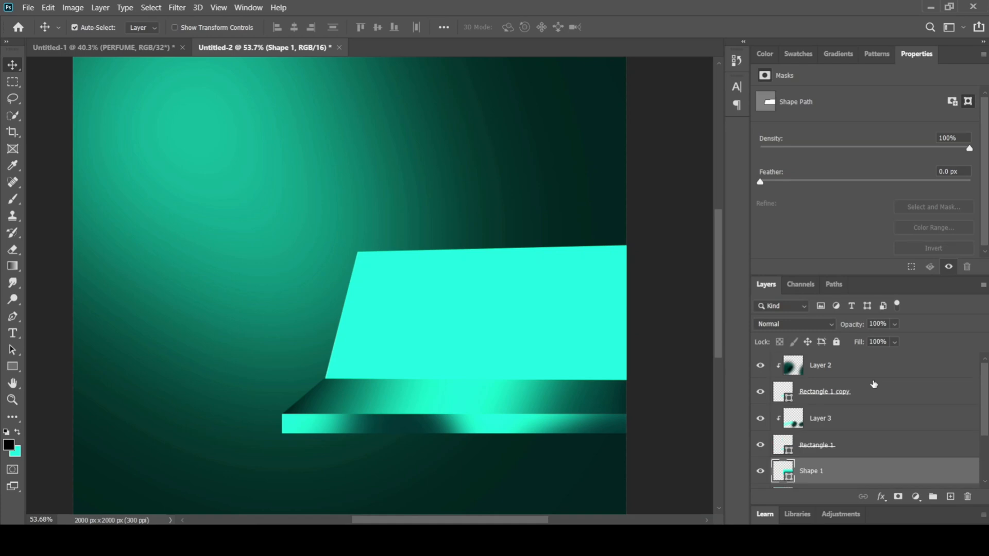
Step: Draw a closed five-point Pen shape about 1052 x 149 px along the back panel's upper edge, extending past the canvas's right edge
{"action": "left_click", "coordinate": [874, 366]}
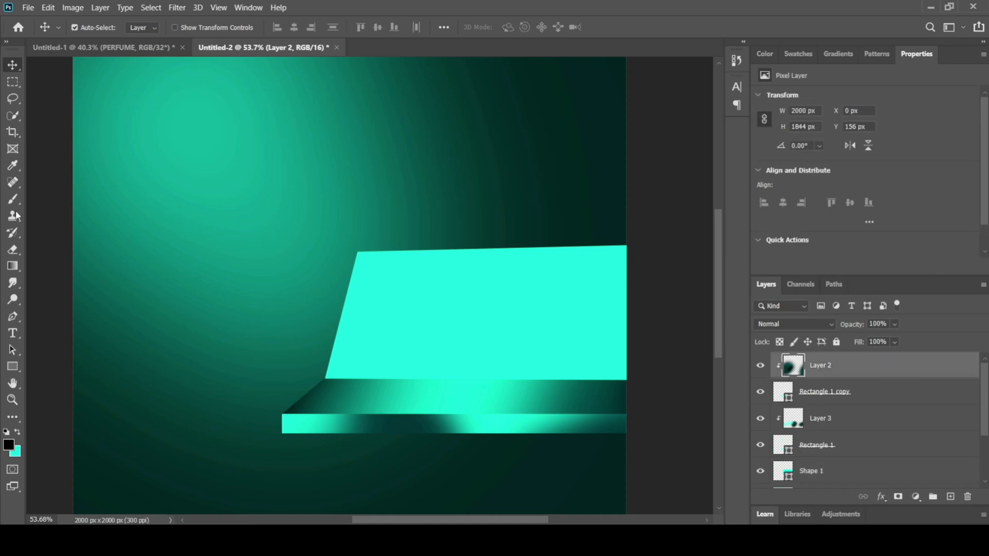
{"action": "left_click", "coordinate": [13, 316]}
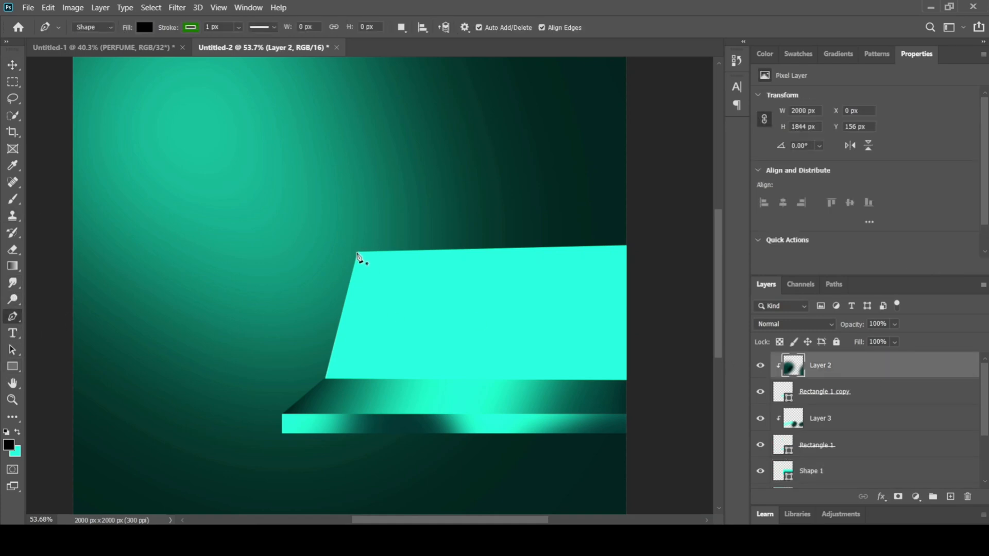
{"action": "left_click", "coordinate": [356, 253]}
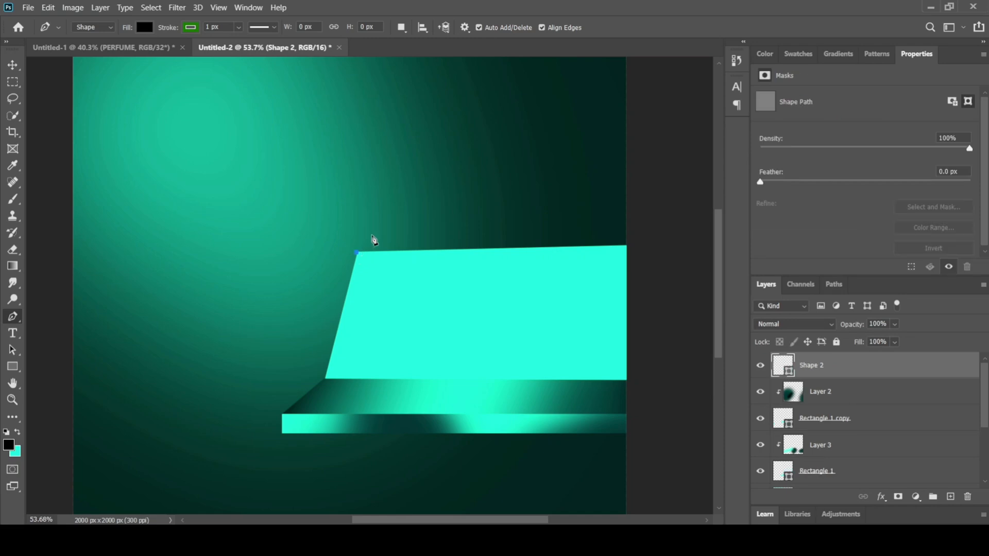
{"action": "left_click", "coordinate": [377, 236]}
{"action": "left_click", "coordinate": [647, 230]}
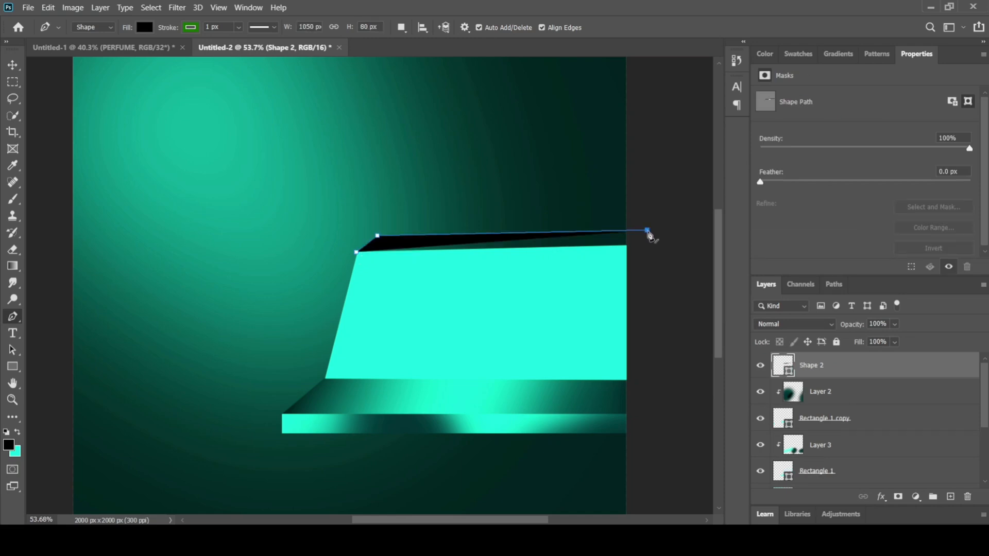
{"action": "left_click", "coordinate": [648, 257]}
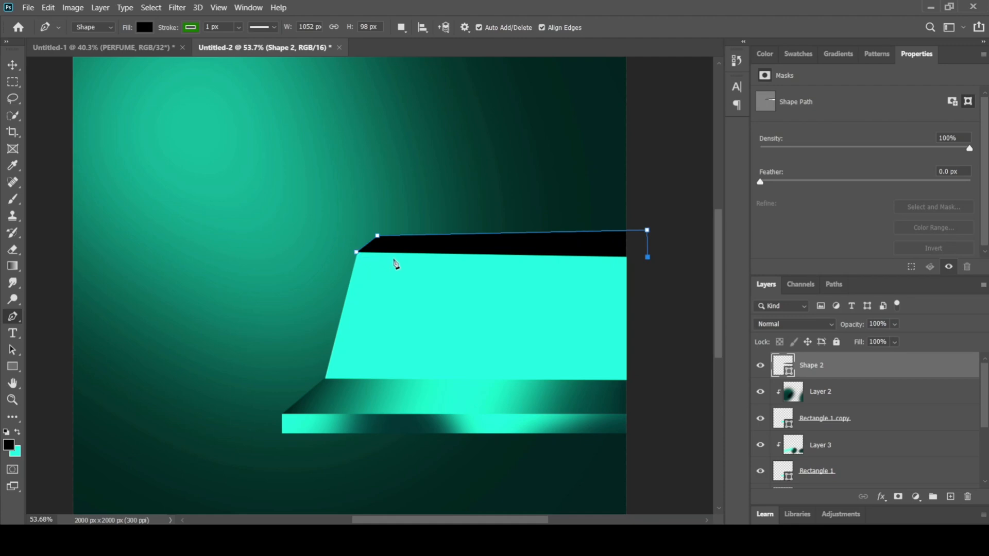
{"action": "left_click", "coordinate": [438, 271]}
{"action": "left_click", "coordinate": [358, 253]}
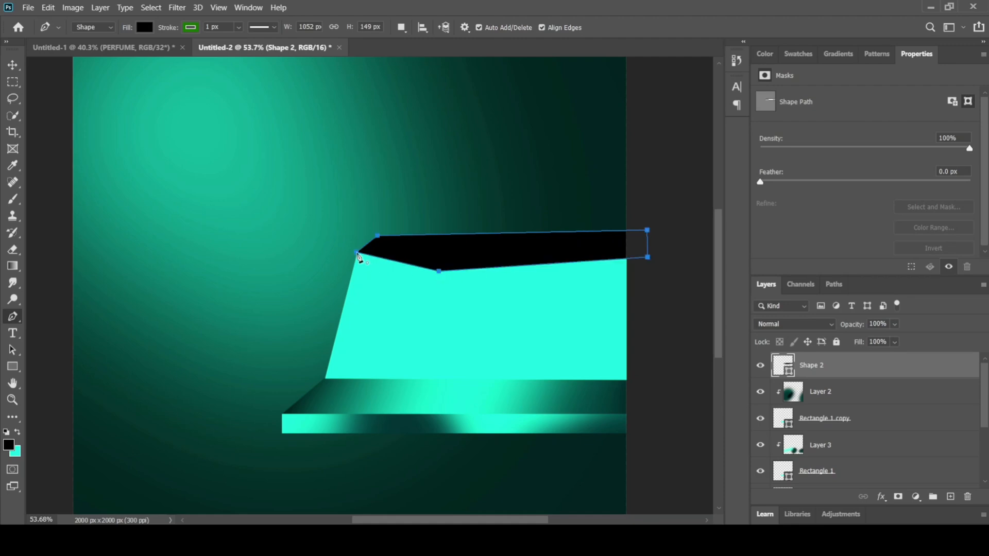
{"action": "left_click", "coordinate": [12, 64]}
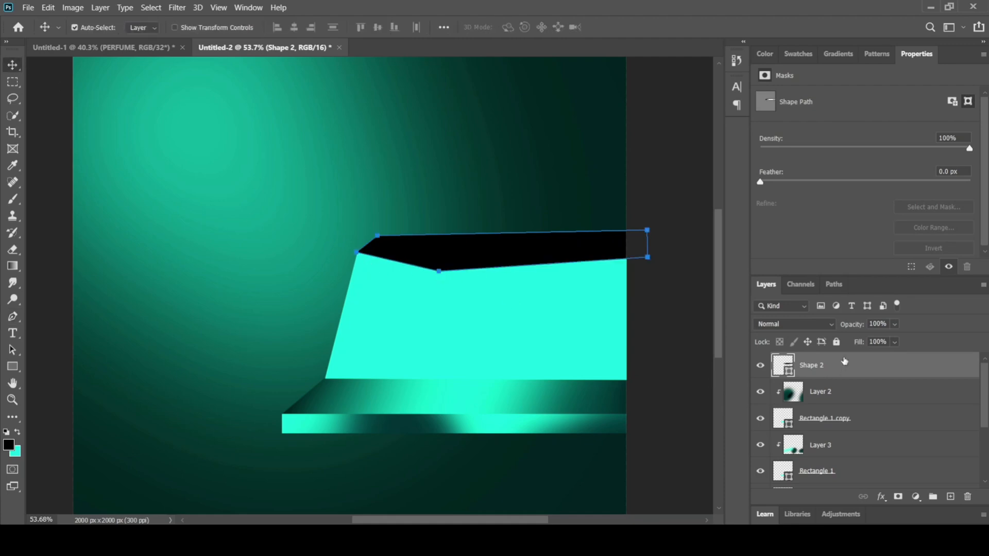
Step: Move the black upper strip's layer directly below Shape 1 and remove the strip's stroke
{"action": "left_click_drag", "start_coordinate": [845, 361], "coordinate": [833, 482]}
{"action": "scroll", "coordinate": [987, 409], "scroll_direction": "down", "scroll_amount": 1}
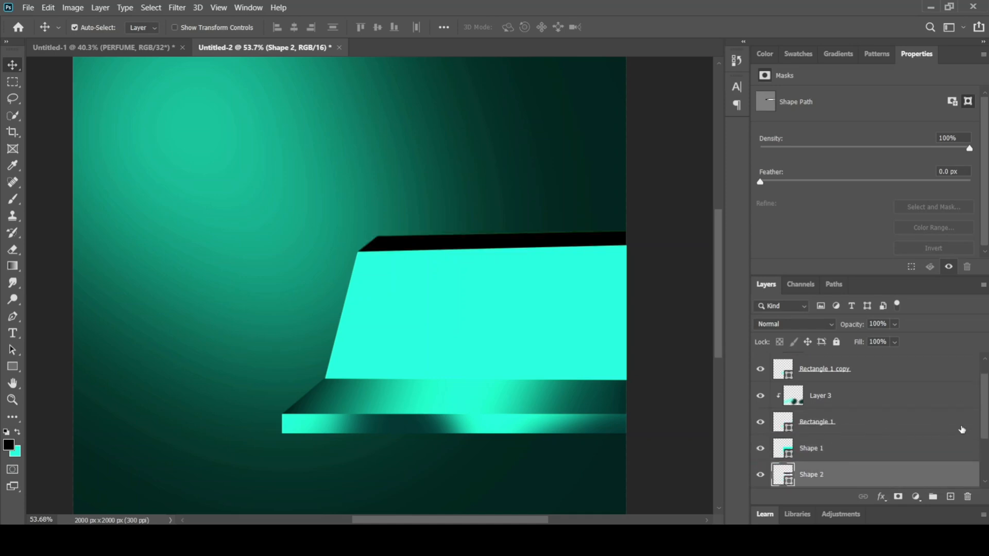
{"action": "left_click", "coordinate": [12, 316]}
{"action": "left_click", "coordinate": [191, 28]}
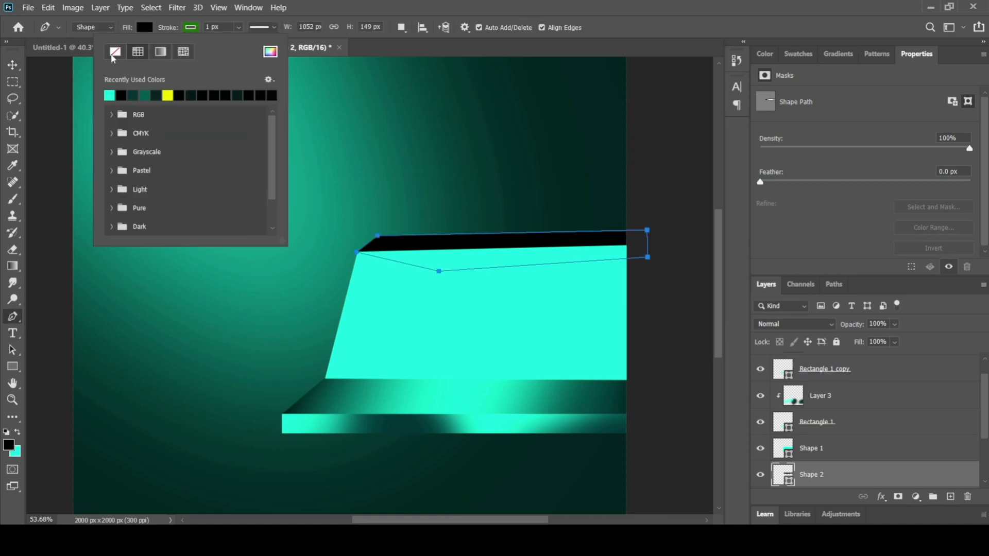
{"action": "left_click", "coordinate": [115, 52]}
{"action": "left_click", "coordinate": [144, 27]}
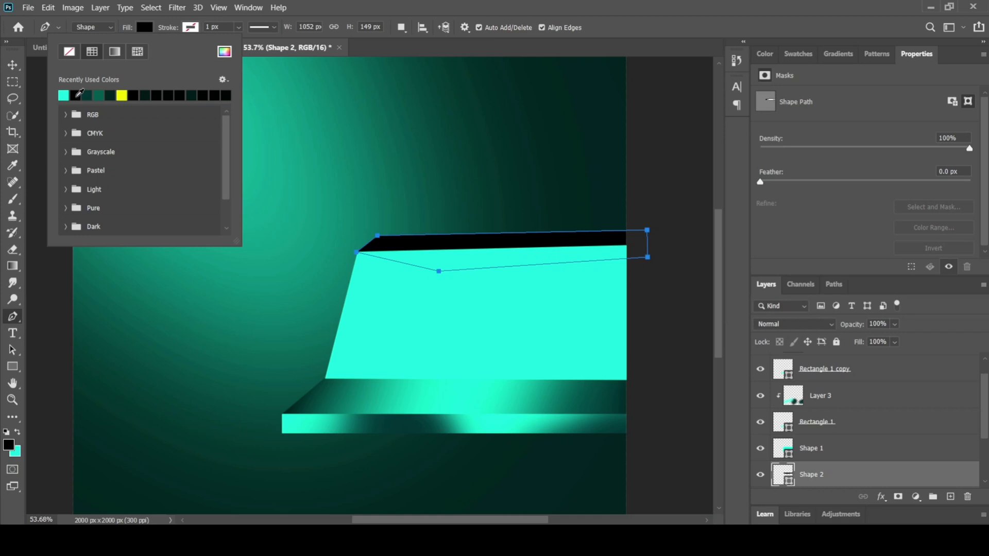
{"action": "left_click", "coordinate": [11, 67]}
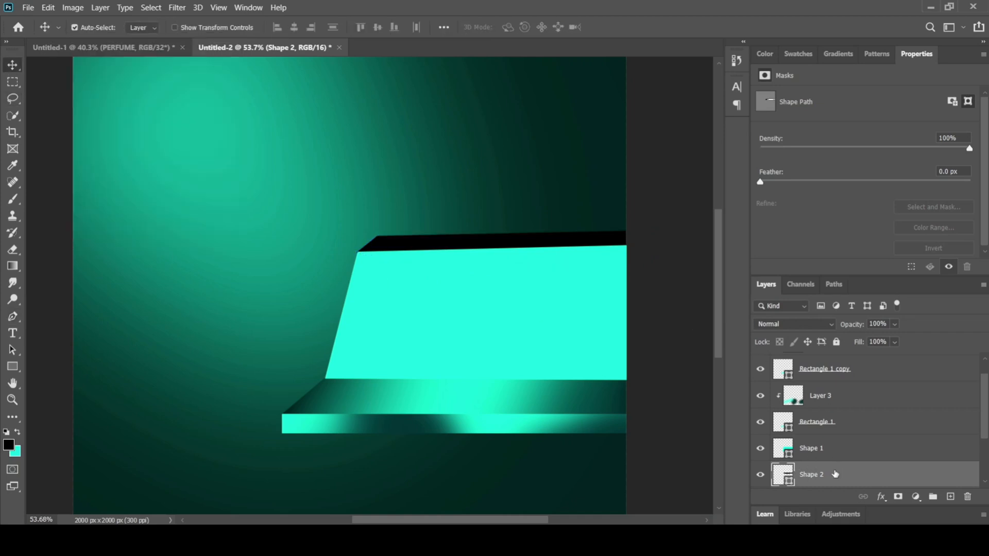
Step: Add a new layer above Shape 2 and clip it to that shape
{"action": "left_click", "coordinate": [951, 497]}
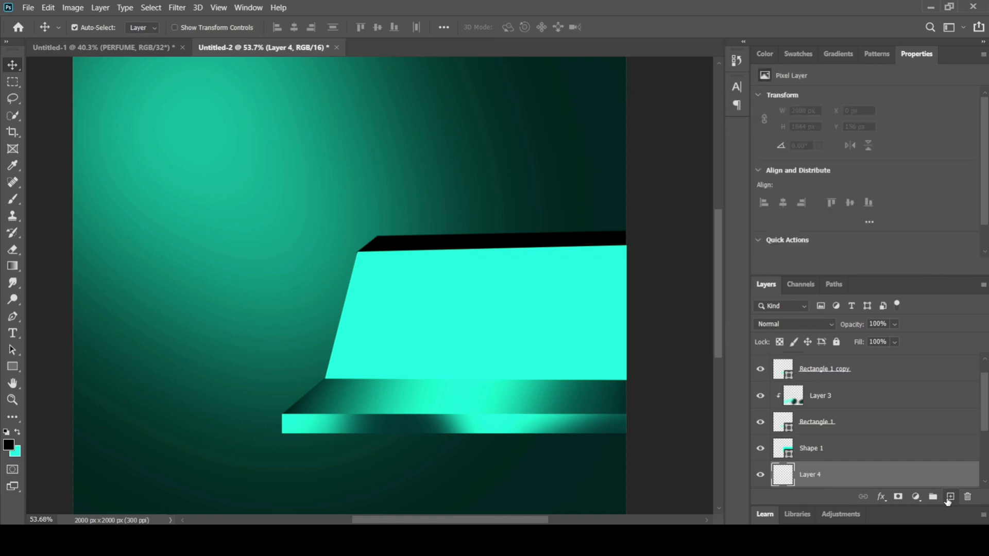
{"action": "right_click", "coordinate": [864, 476]}
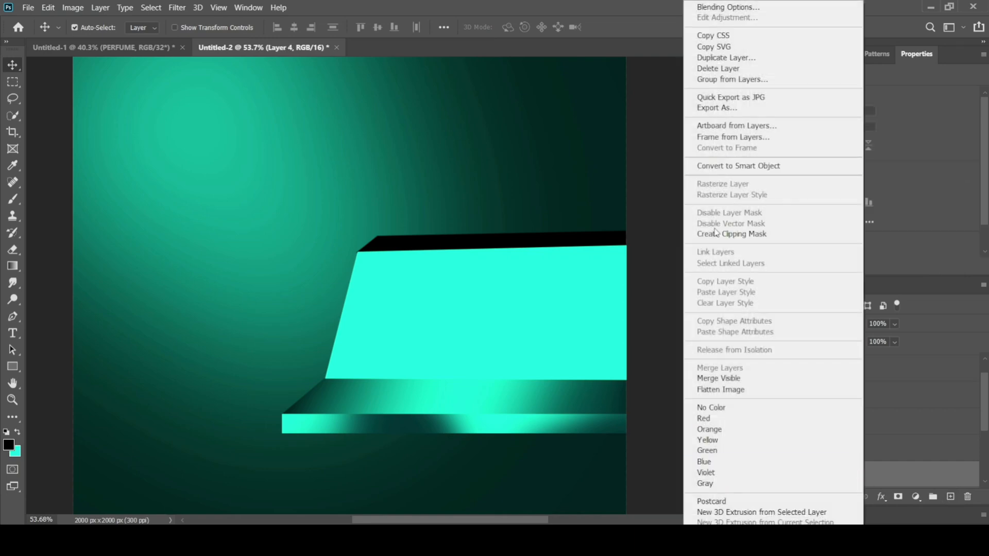
{"action": "left_click", "coordinate": [743, 234]}
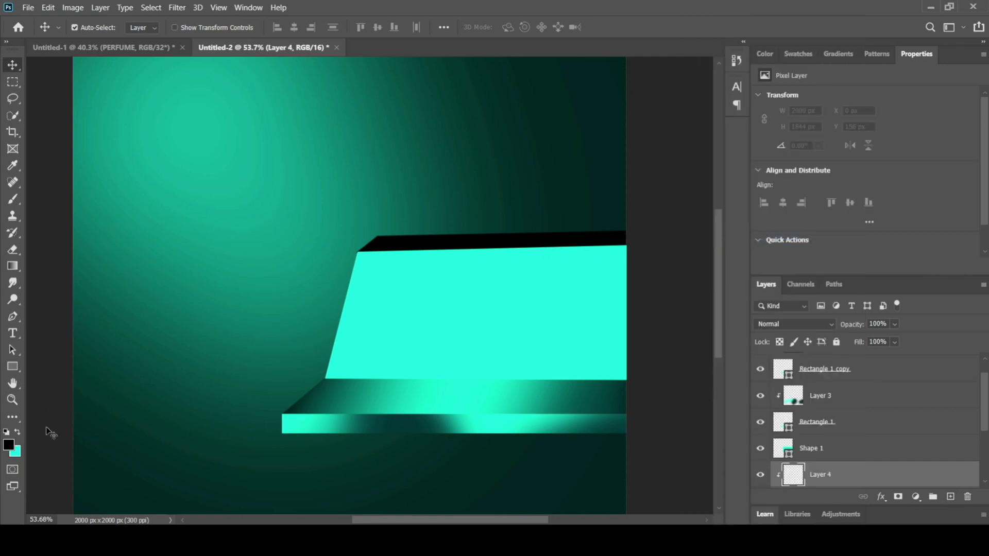
Step: Sample turquoise from the shelf's front edge as the foreground colour and brush slanted highlights over the black upper strip on Layer 4
{"action": "left_click", "coordinate": [9, 445]}
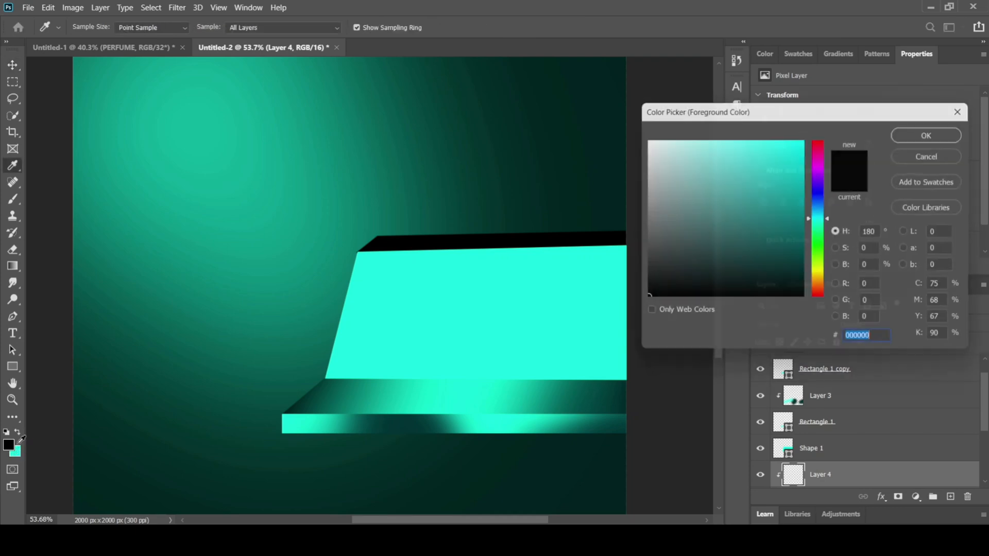
{"action": "left_click", "coordinate": [325, 420]}
{"action": "left_click", "coordinate": [915, 135]}
{"action": "key", "text": "v"}
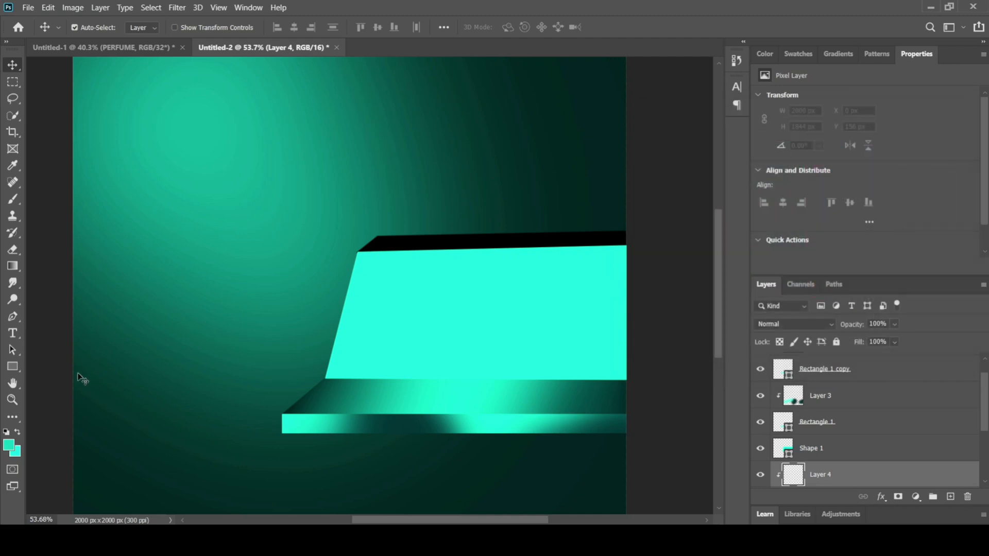
{"action": "left_click", "coordinate": [13, 199]}
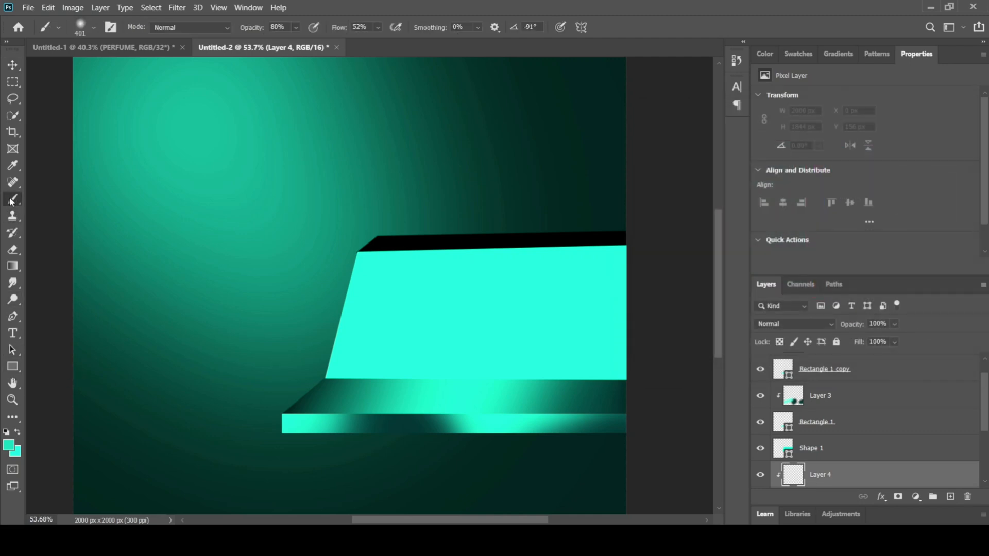
{"action": "left_click_drag", "start_coordinate": [506, 227], "coordinate": [454, 233]}
{"action": "left_click_drag", "start_coordinate": [385, 354], "coordinate": [355, 414]}
{"action": "left_click_drag", "start_coordinate": [466, 218], "coordinate": [386, 337]}
{"action": "mouse_move", "coordinate": [512, 202]}
{"action": "left_mouse_down"}
{"action": "mouse_move", "coordinate": [492, 207]}
{"action": "mouse_move", "coordinate": [451, 360]}
{"action": "left_mouse_up"}
{"action": "mouse_move", "coordinate": [622, 227]}
{"action": "left_mouse_down"}
{"action": "mouse_move", "coordinate": [578, 315]}
{"action": "mouse_move", "coordinate": [610, 294]}
{"action": "mouse_move", "coordinate": [636, 307]}
{"action": "left_mouse_up"}
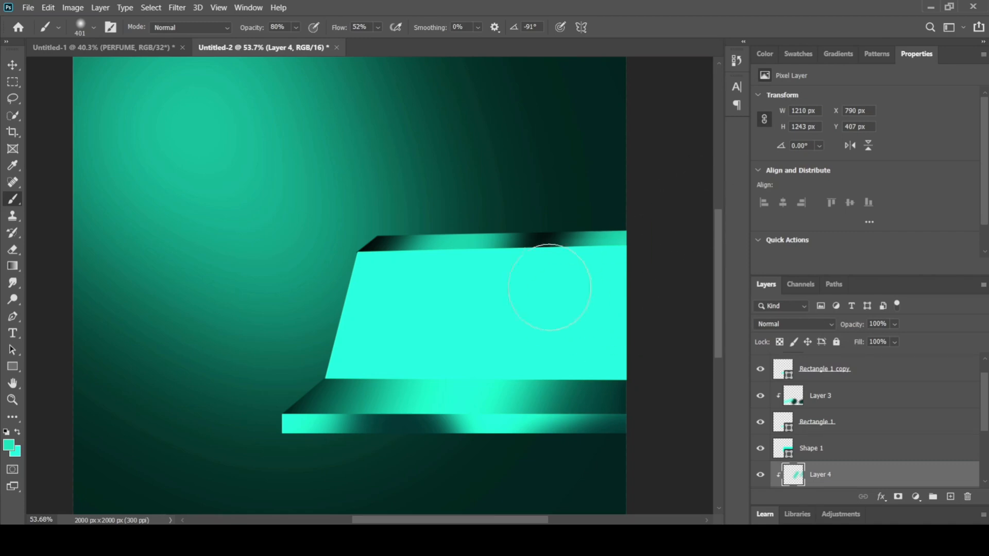
{"action": "left_click_drag", "start_coordinate": [523, 250], "coordinate": [530, 263]}
{"action": "left_click_drag", "start_coordinate": [386, 232], "coordinate": [320, 419]}
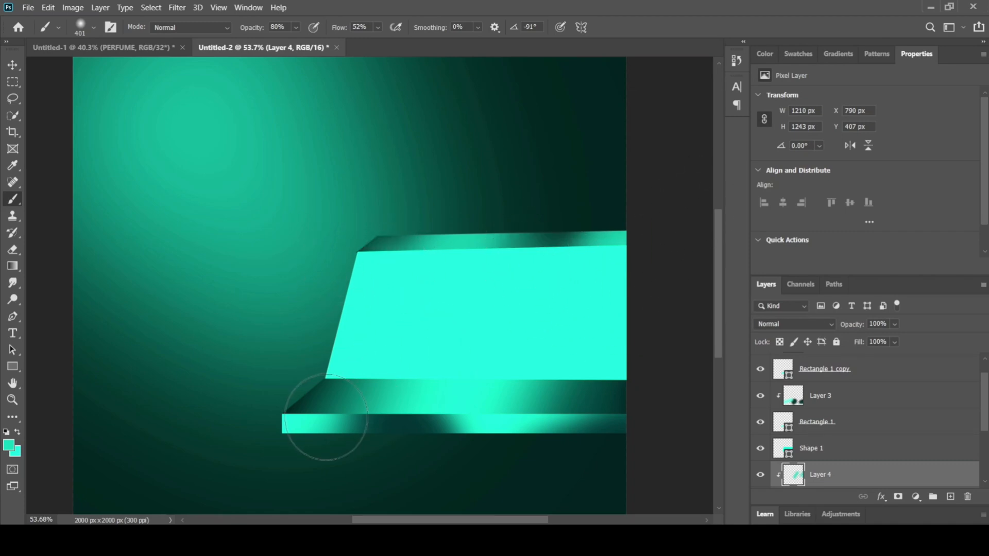
{"action": "left_click", "coordinate": [12, 65]}
Step: Draw a closed four-sided Pen shape about 1403 x 583 px from the shelf's lower left corner down past the canvas's bottom and right edges
{"action": "scroll", "coordinate": [497, 285], "scroll_direction": "down", "scroll_amount": 3}
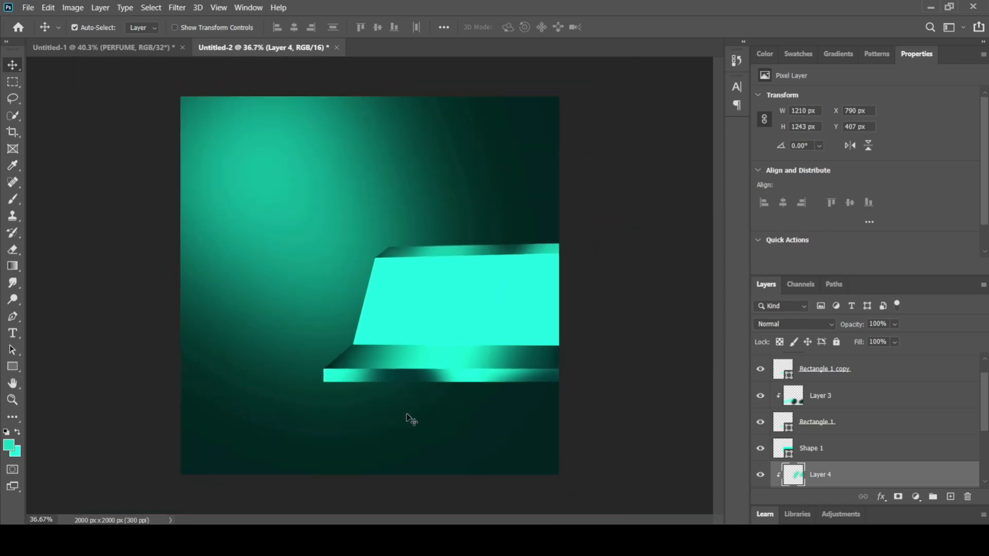
{"action": "left_click", "coordinate": [12, 316]}
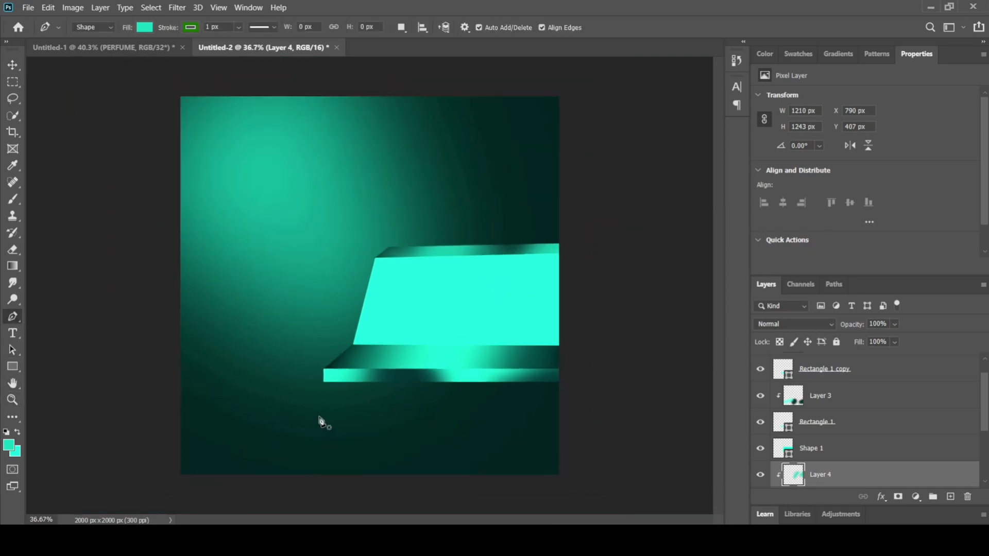
{"action": "left_click_drag", "start_coordinate": [988, 399], "coordinate": [987, 384]}
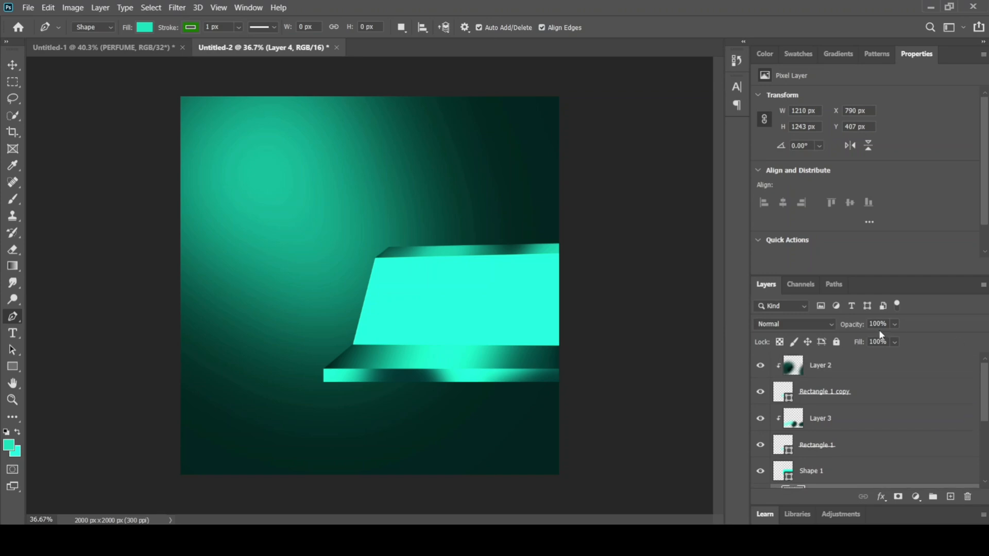
{"action": "left_click", "coordinate": [855, 365]}
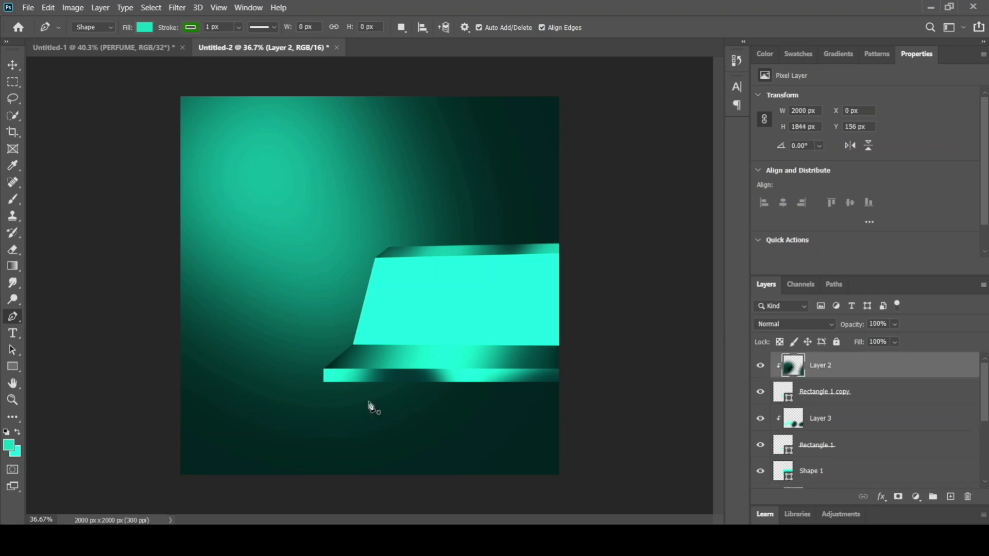
{"action": "scroll", "coordinate": [363, 445], "scroll_direction": "up", "scroll_amount": 2}
{"action": "scroll", "coordinate": [372, 461], "scroll_direction": "down", "scroll_amount": 2}
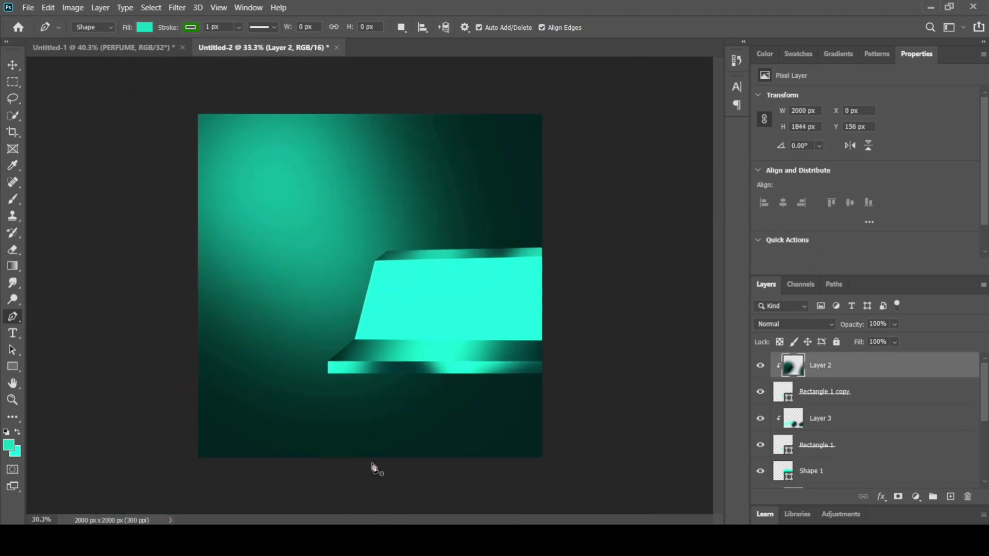
{"action": "scroll", "coordinate": [407, 472], "scroll_direction": "up", "scroll_amount": 1}
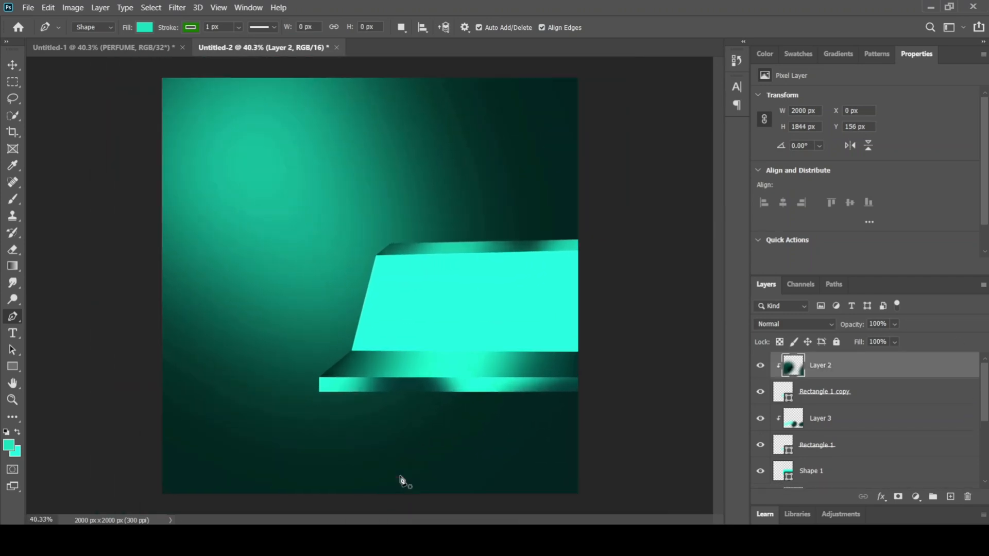
{"action": "left_click", "coordinate": [320, 393]}
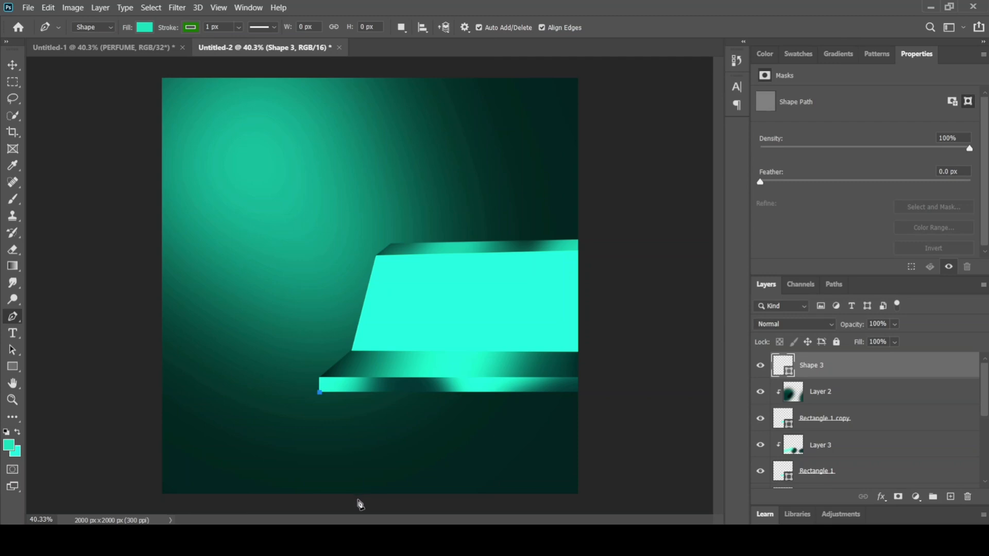
{"action": "left_click", "coordinate": [363, 499]}
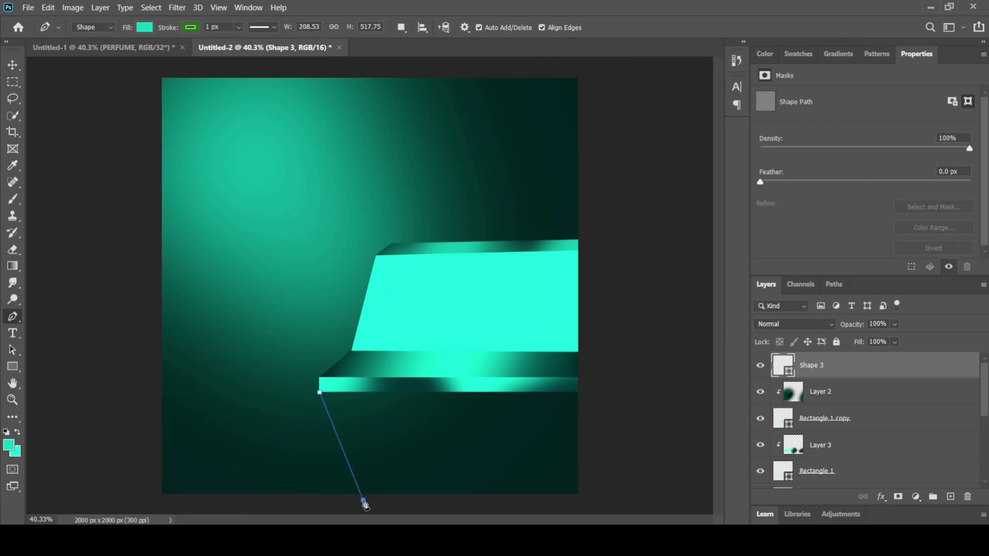
{"action": "left_click", "coordinate": [611, 505]}
{"action": "left_click", "coordinate": [606, 384]}
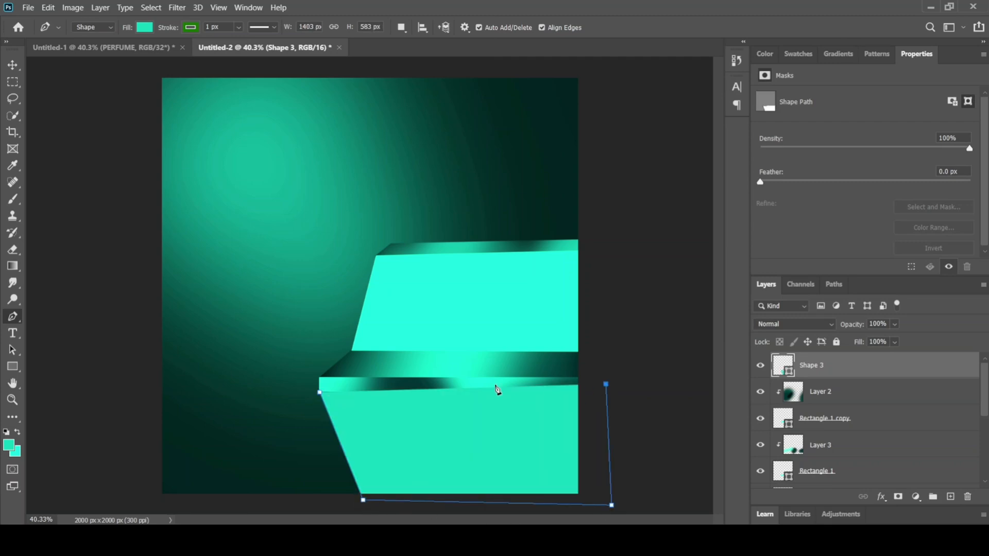
{"action": "left_click", "coordinate": [320, 393]}
Step: Release the lower panel's Shape 3 layer from its clipping mask and place it directly below Rectangle 1
{"action": "left_click_drag", "start_coordinate": [909, 364], "coordinate": [883, 417]}
{"action": "right_click", "coordinate": [883, 418]}
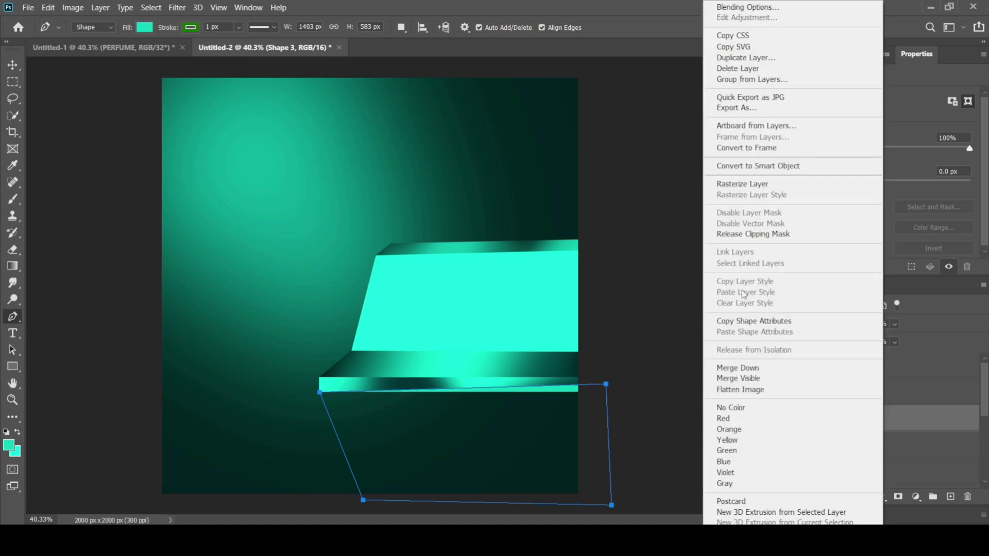
{"action": "left_click", "coordinate": [730, 236]}
{"action": "left_click", "coordinate": [13, 65]}
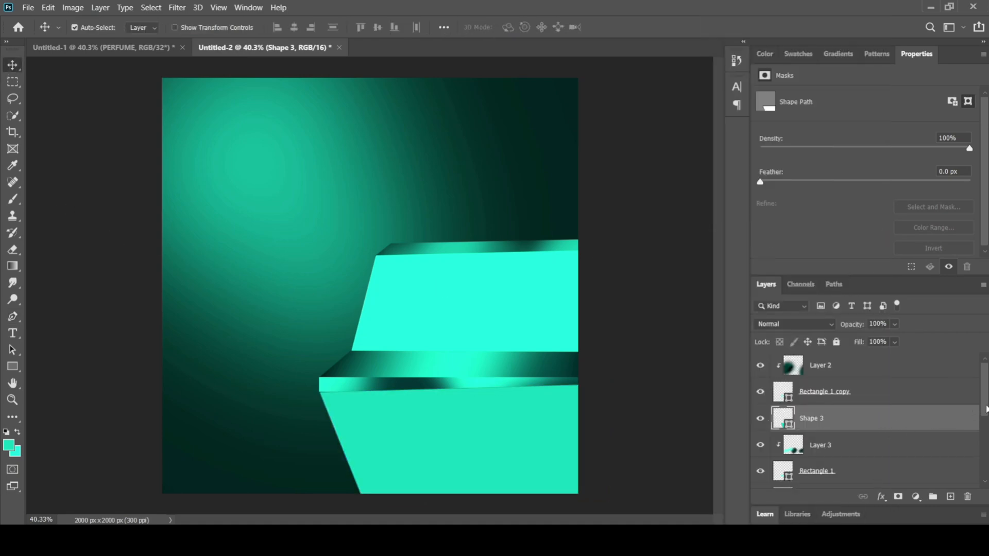
{"action": "scroll", "coordinate": [907, 428], "scroll_direction": "down", "scroll_amount": 1}
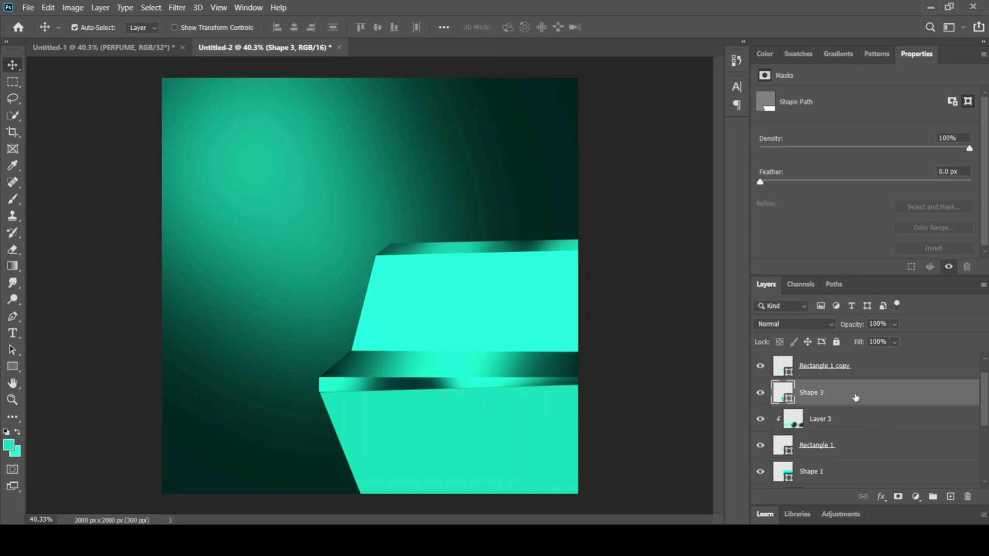
{"action": "left_click_drag", "start_coordinate": [855, 397], "coordinate": [845, 453]}
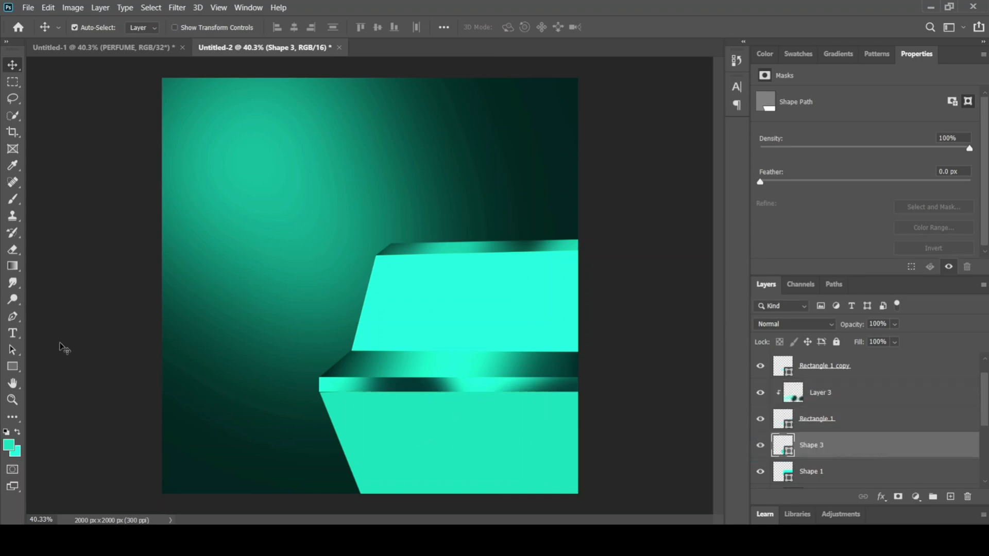
Step: Give the lower panel a dark teal fill and no stroke
{"action": "left_click", "coordinate": [13, 316]}
{"action": "left_click", "coordinate": [195, 28]}
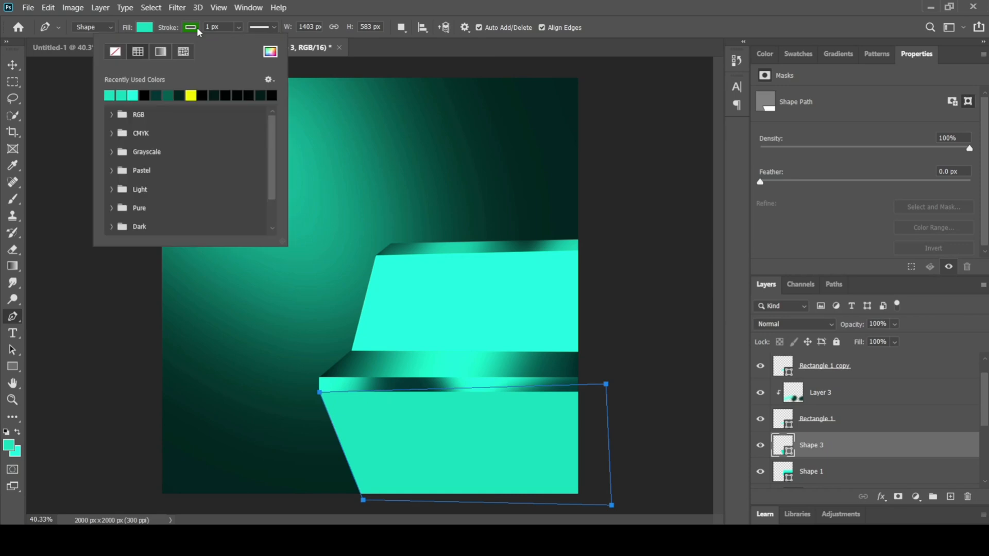
{"action": "left_click", "coordinate": [115, 51]}
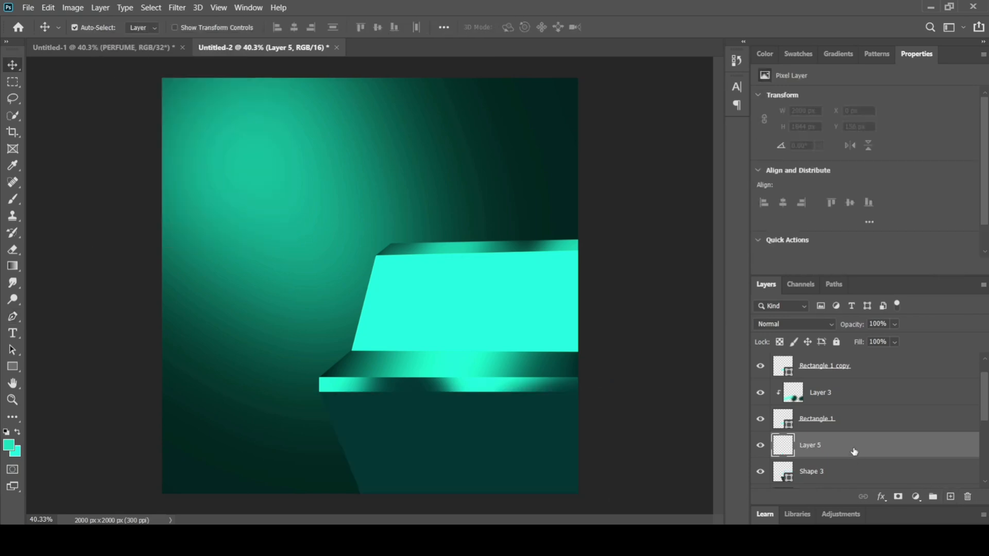
Step: Clip Layer 5 to the lower panel's shape and brush 000000 black shading along the panel's upper edge
{"action": "right_click", "coordinate": [854, 451]}
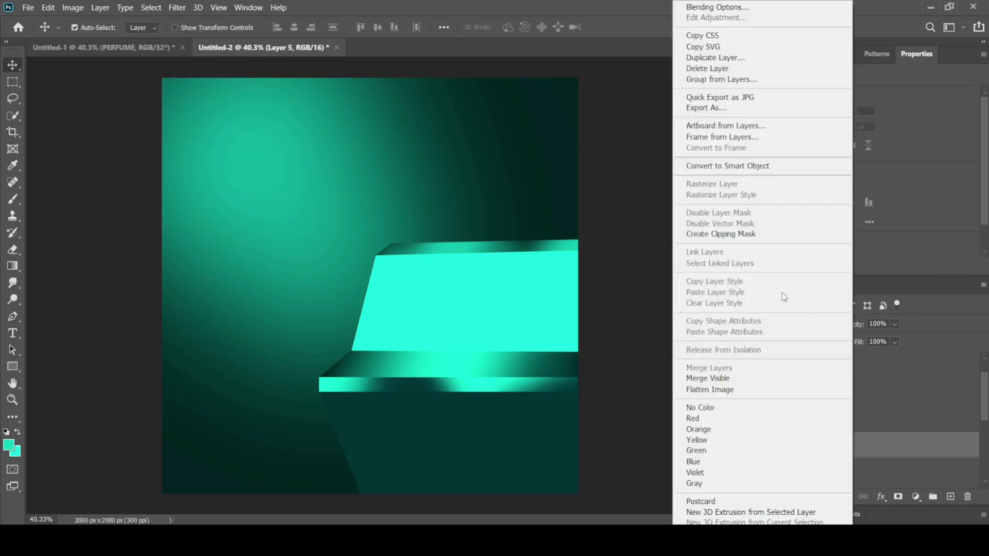
{"action": "left_click", "coordinate": [742, 233]}
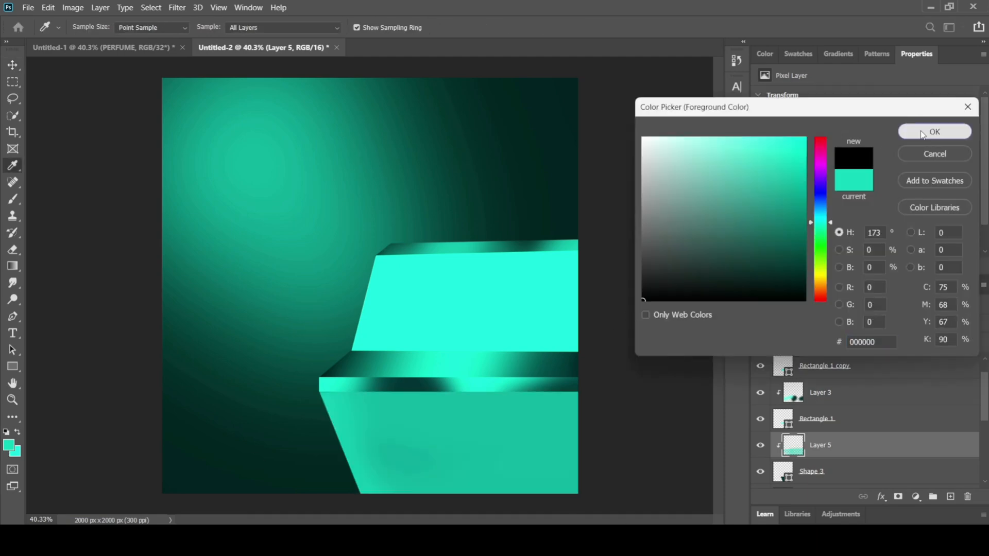
{"action": "left_click", "coordinate": [922, 133]}
{"action": "key", "text": "b"}
{"action": "mouse_move", "coordinate": [319, 380]}
{"action": "left_mouse_down"}
{"action": "mouse_move", "coordinate": [615, 373]}
{"action": "mouse_move", "coordinate": [368, 353]}
{"action": "left_mouse_up"}
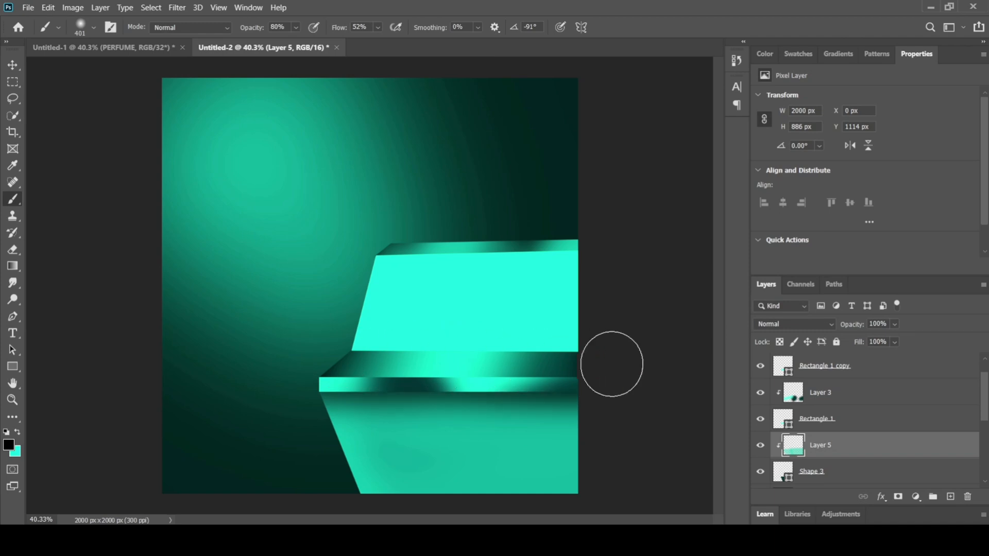
{"action": "left_click_drag", "start_coordinate": [587, 364], "coordinate": [696, 364]}
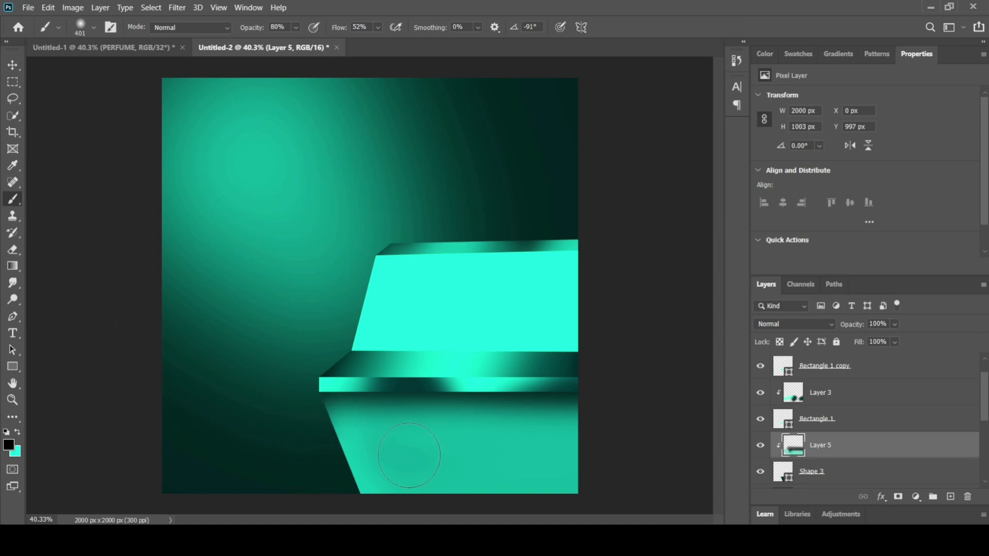
Step: Enlarge the soft brush to 480 px, deepen the black shading at the lower panel's upper left, and undo the last stroke
{"action": "left_click", "coordinate": [93, 29]}
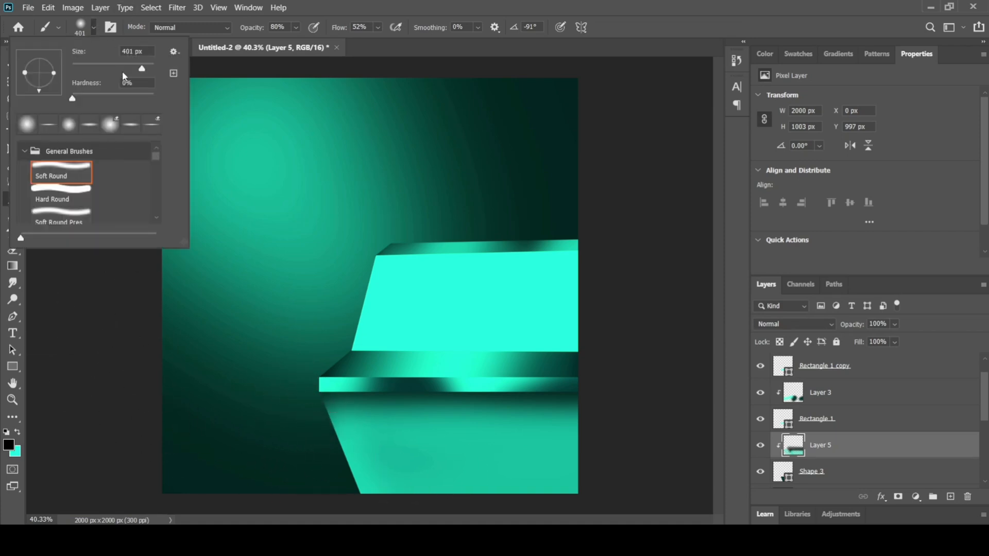
{"action": "left_click_drag", "start_coordinate": [144, 66], "coordinate": [147, 66]}
{"action": "left_click", "coordinate": [340, 416]}
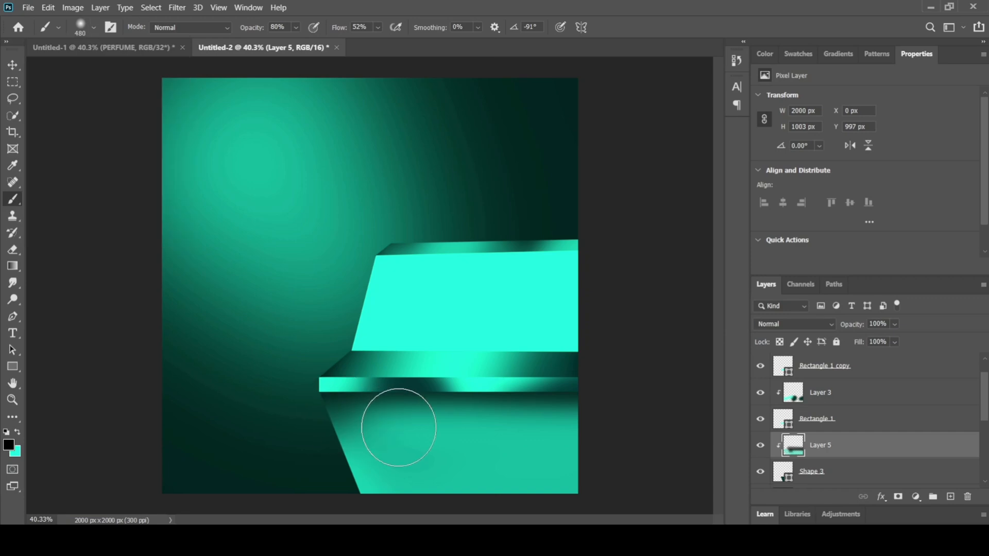
{"action": "left_click_drag", "start_coordinate": [400, 422], "coordinate": [404, 410]}
{"action": "left_click_drag", "start_coordinate": [326, 397], "coordinate": [890, 409]}
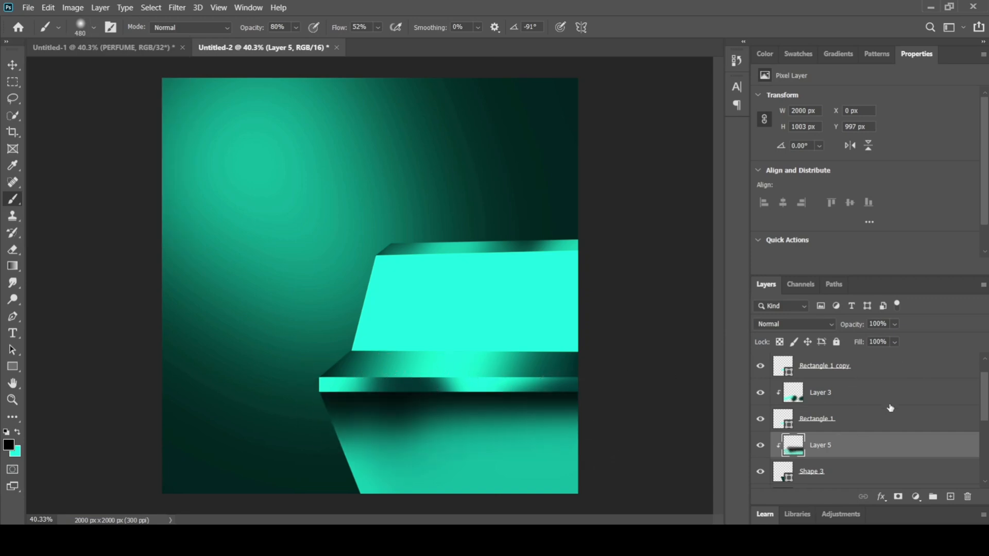
{"action": "key", "text": "ctrl+z"}
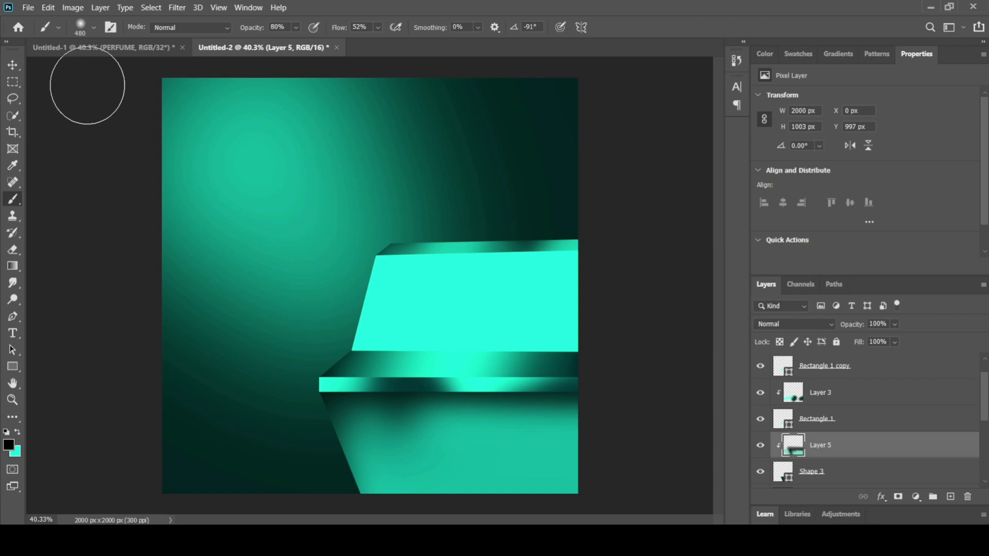
{"action": "left_click", "coordinate": [13, 65]}
{"action": "left_click", "coordinate": [164, 271]}
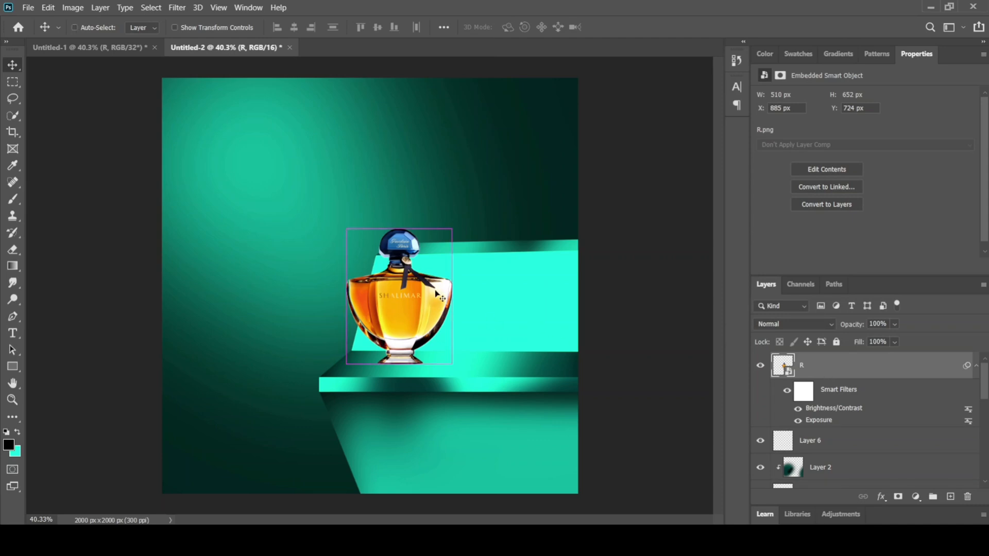
Step: Scale the perfume bottle layer R to 5.19% and stand it near the left end of the turquoise shelf
{"action": "key", "text": "ctrl+t"}
{"action": "left_click", "coordinate": [537, 221]}
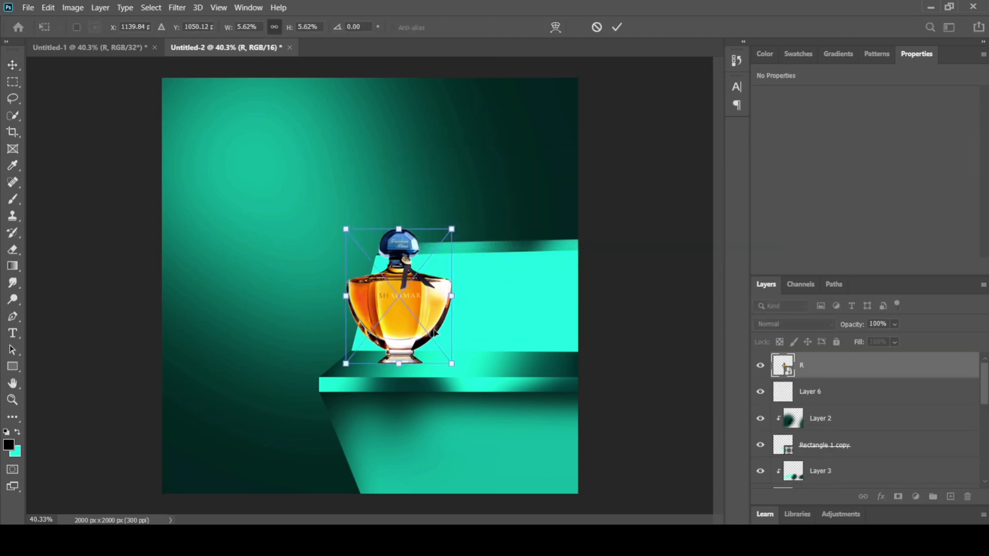
{"action": "left_click_drag", "start_coordinate": [446, 364], "coordinate": [466, 384]}
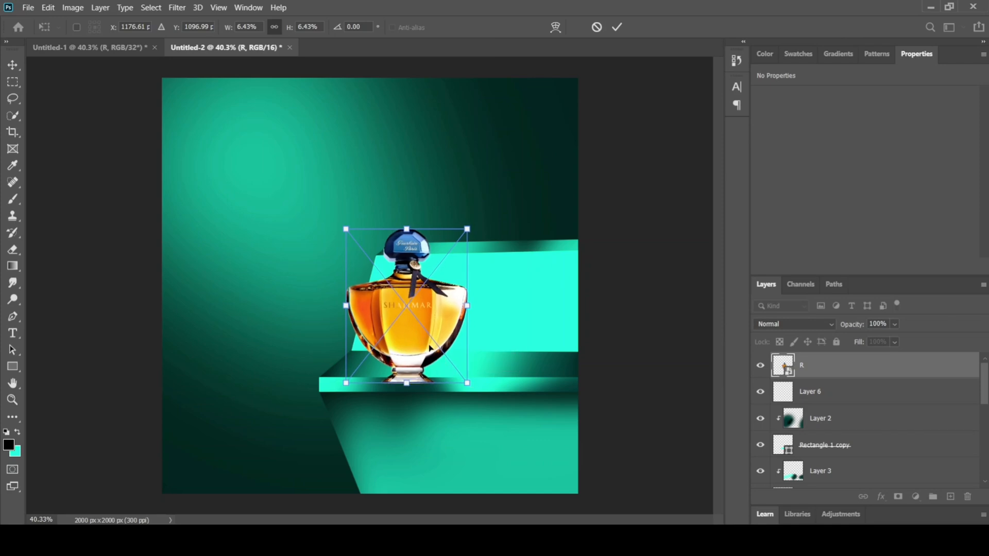
{"action": "mouse_move", "coordinate": [427, 346]}
{"action": "left_mouse_down"}
{"action": "mouse_move", "coordinate": [429, 332]}
{"action": "mouse_move", "coordinate": [418, 334]}
{"action": "left_mouse_up"}
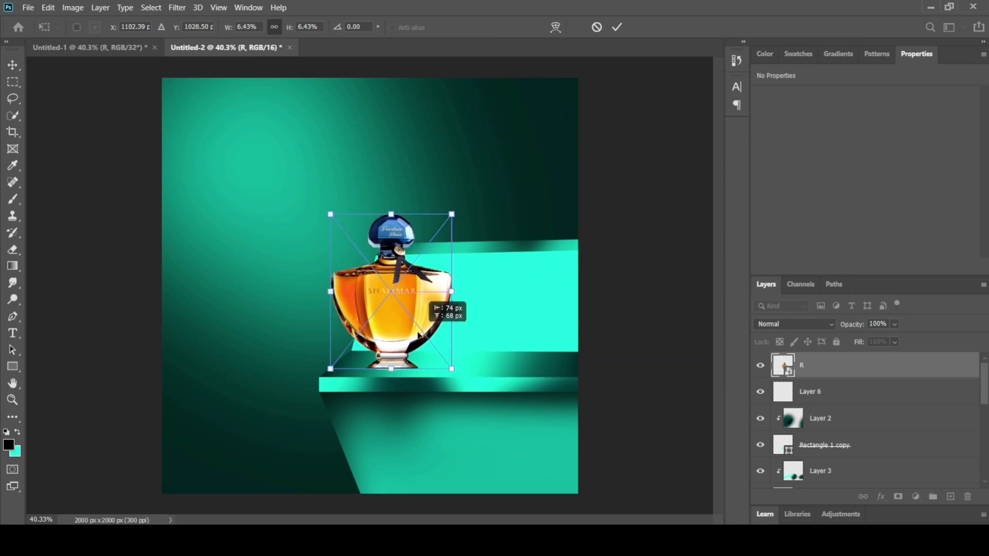
{"action": "left_click_drag", "start_coordinate": [453, 369], "coordinate": [429, 337]}
{"action": "left_click_drag", "start_coordinate": [394, 305], "coordinate": [397, 329]}
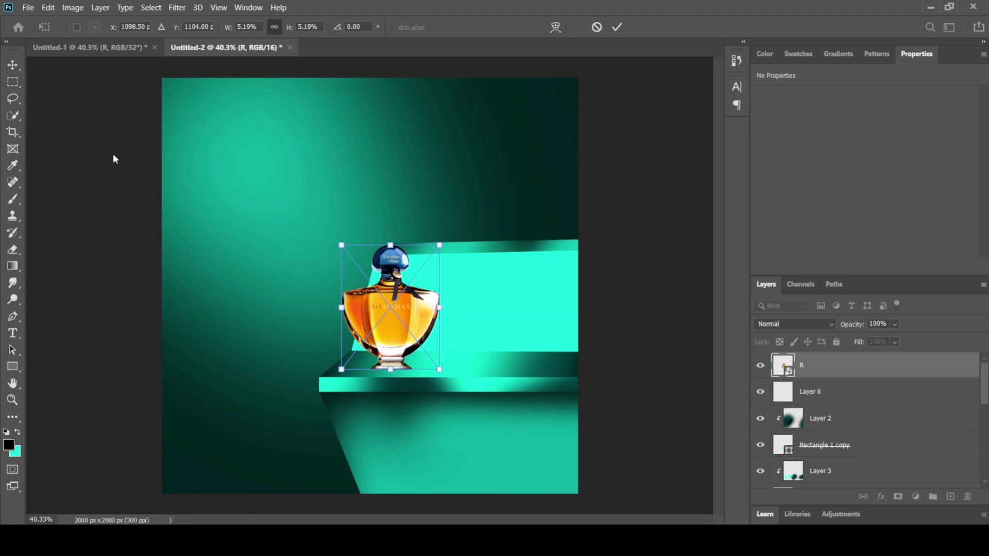
{"action": "left_click", "coordinate": [12, 66]}
{"action": "left_click", "coordinate": [235, 367]}
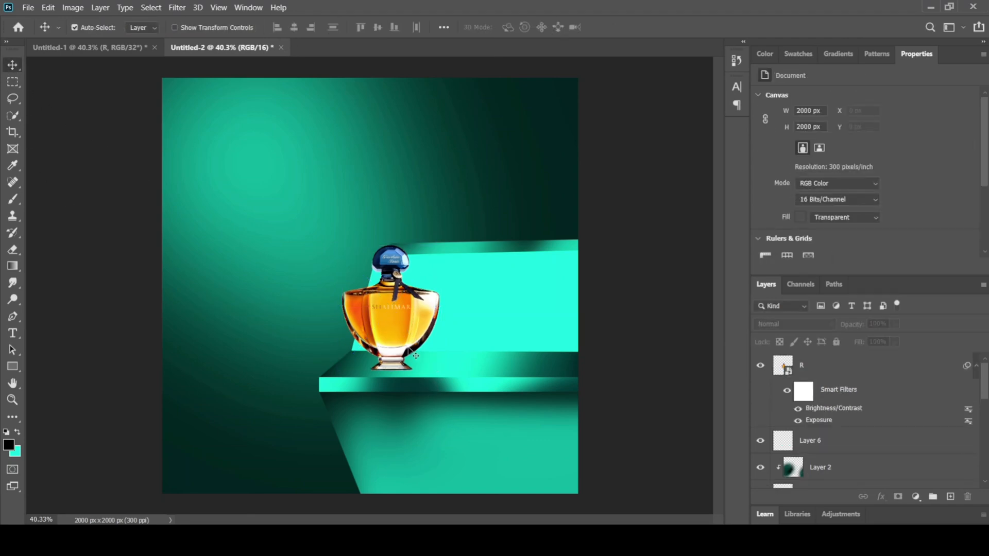
Step: Add a new layer and place it directly below the bottle layer R
{"action": "left_click", "coordinate": [837, 361]}
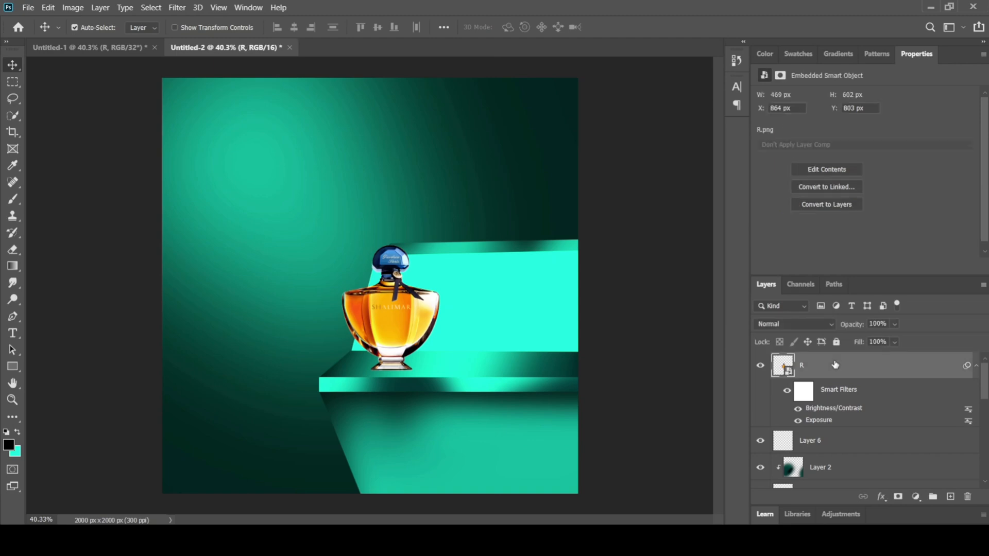
{"action": "left_click", "coordinate": [951, 498]}
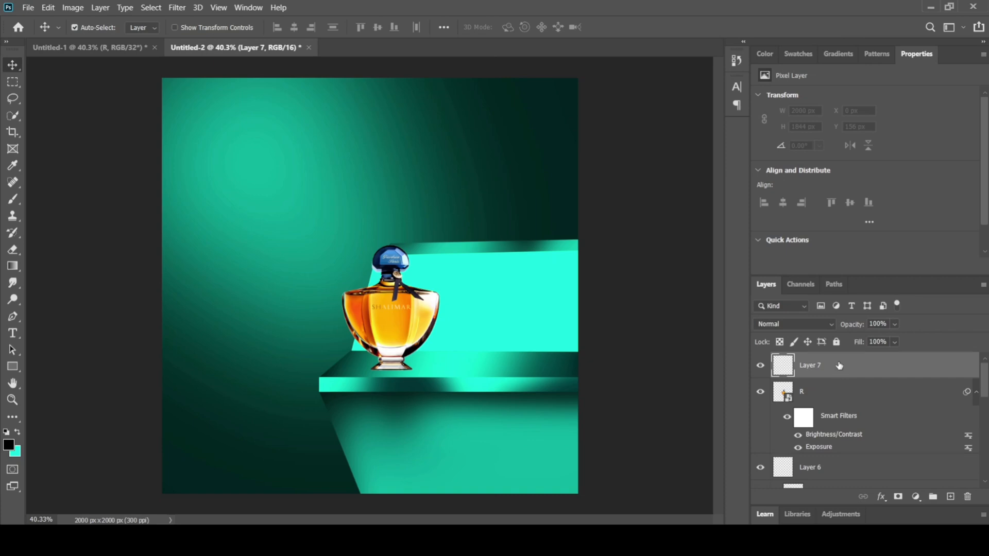
{"action": "left_click_drag", "start_coordinate": [839, 366], "coordinate": [836, 447]}
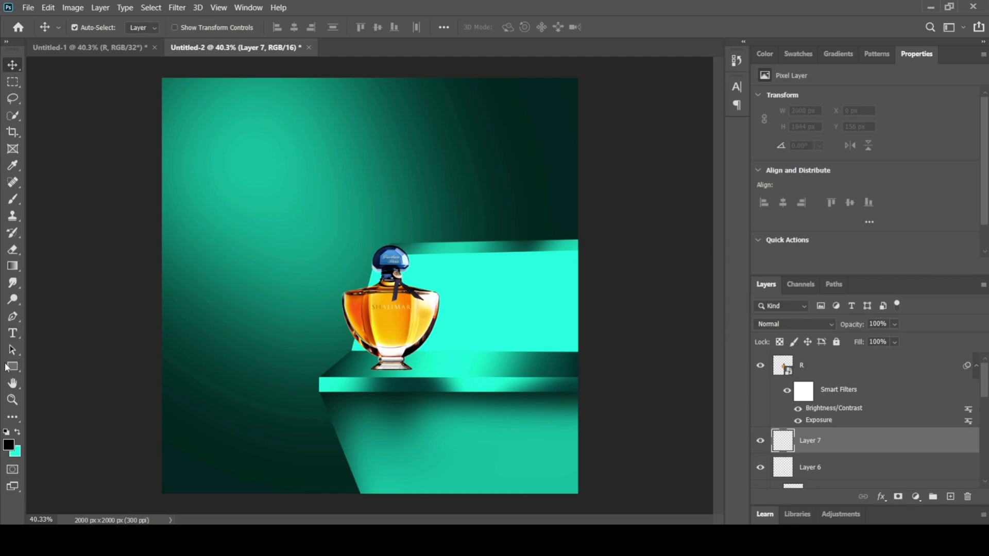
Step: Flatten the 480 px brush into a horizontal ellipse at a 1° angle and paint a black contact shadow under the bottle on Layer 7
{"action": "left_click", "coordinate": [12, 200]}
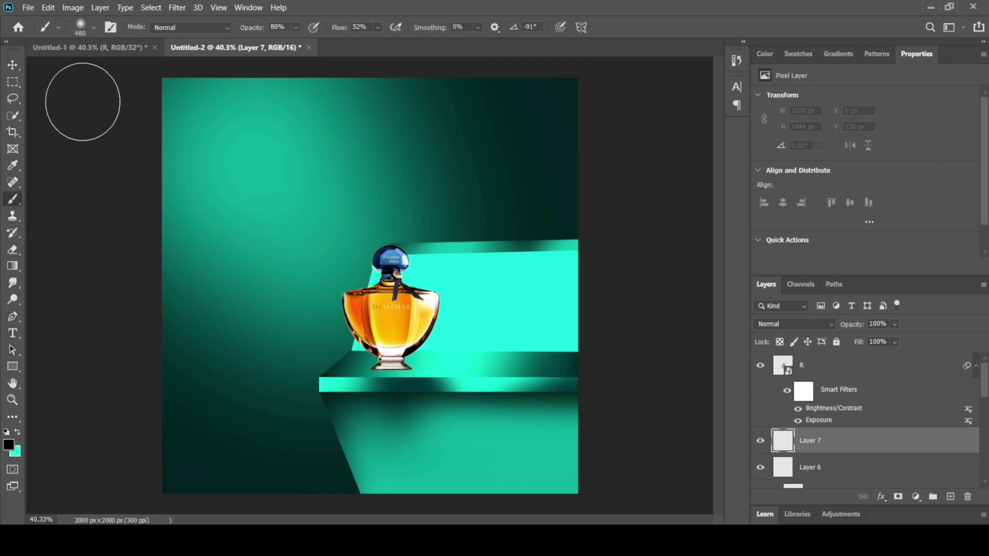
{"action": "left_click", "coordinate": [92, 28]}
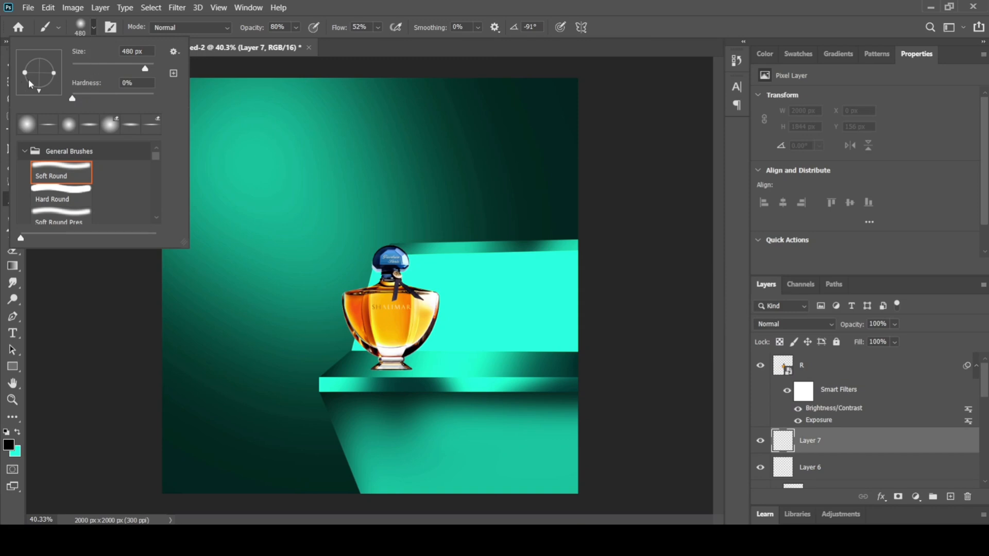
{"action": "left_click_drag", "start_coordinate": [55, 76], "coordinate": [66, 76]}
{"action": "left_click", "coordinate": [76, 28]}
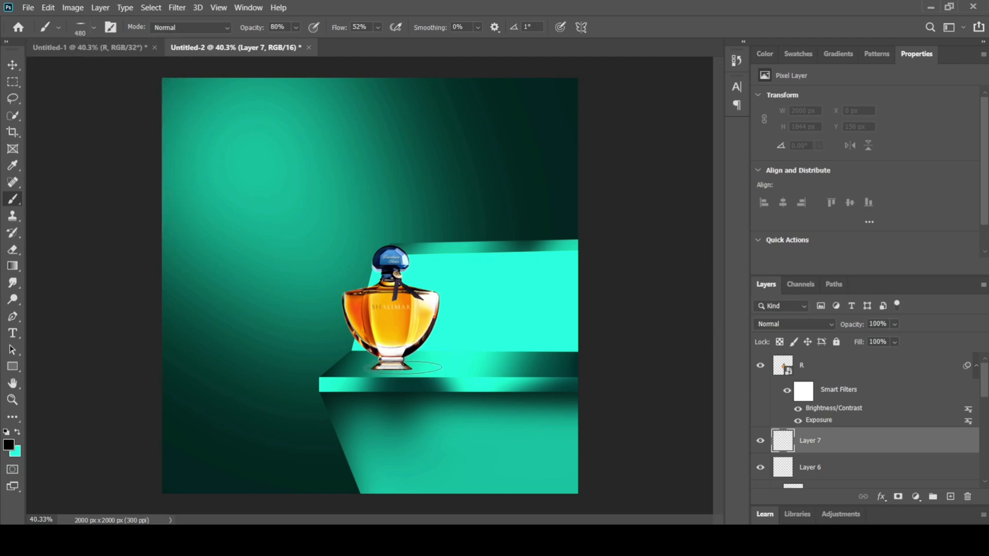
{"action": "left_click", "coordinate": [401, 368]}
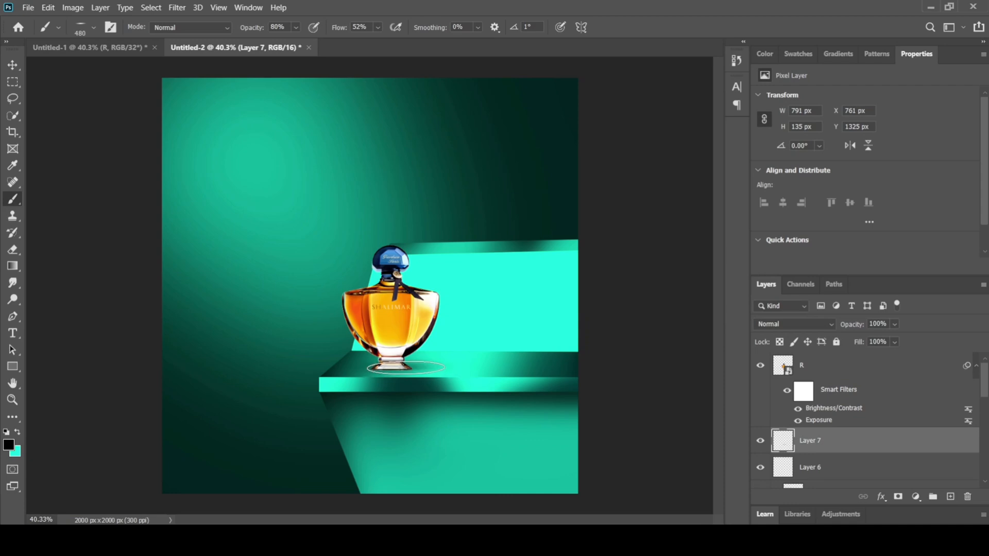
{"action": "left_click", "coordinate": [402, 368]}
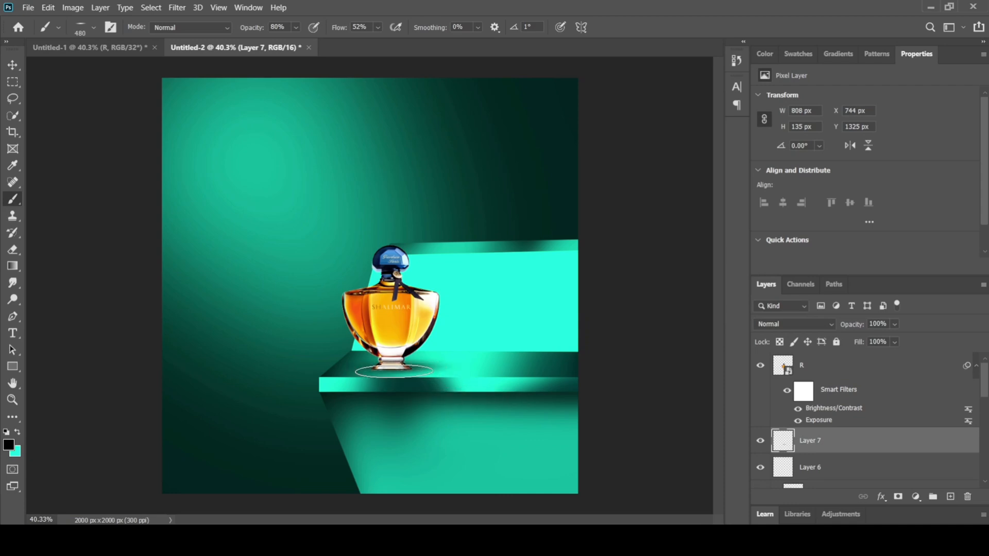
{"action": "left_click", "coordinate": [398, 371]}
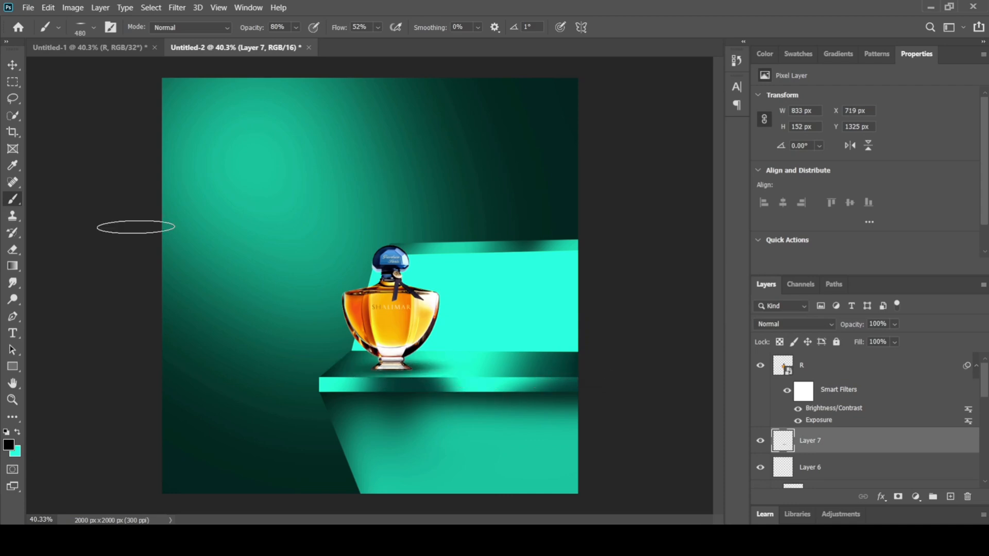
{"action": "left_click", "coordinate": [10, 68]}
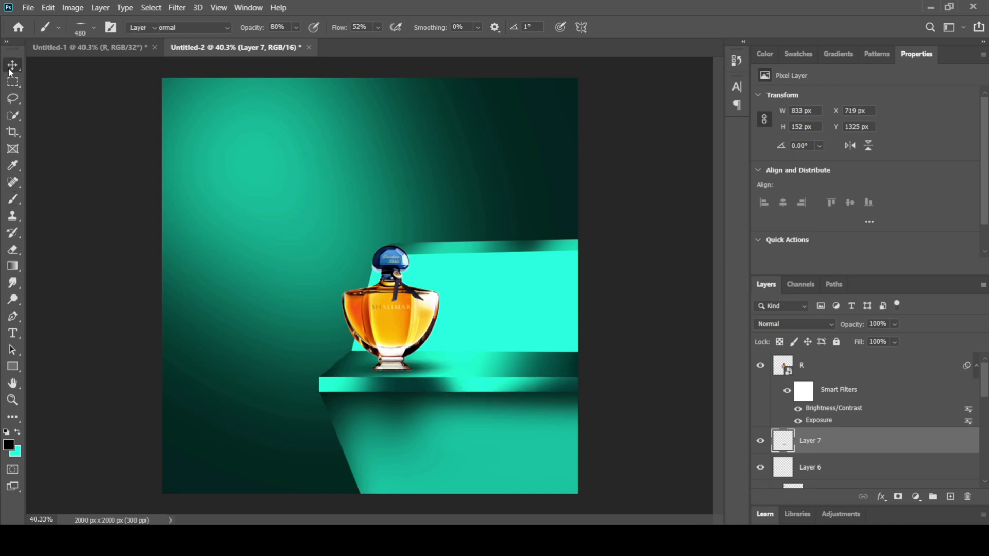
Step: Duplicate the bottle layer R and move the copy slightly to the right of the original
{"action": "left_click", "coordinate": [399, 319]}
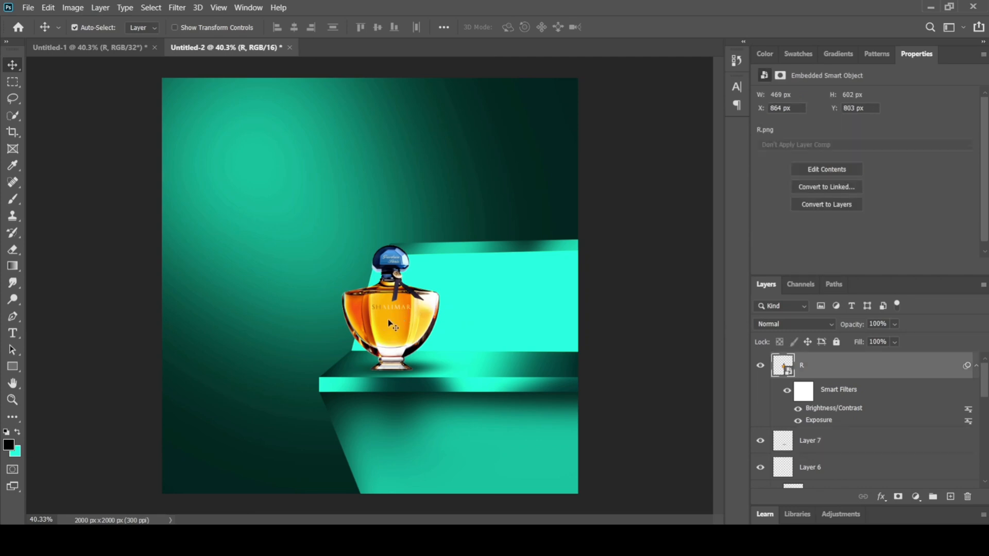
{"action": "key", "text": "ctrl"}
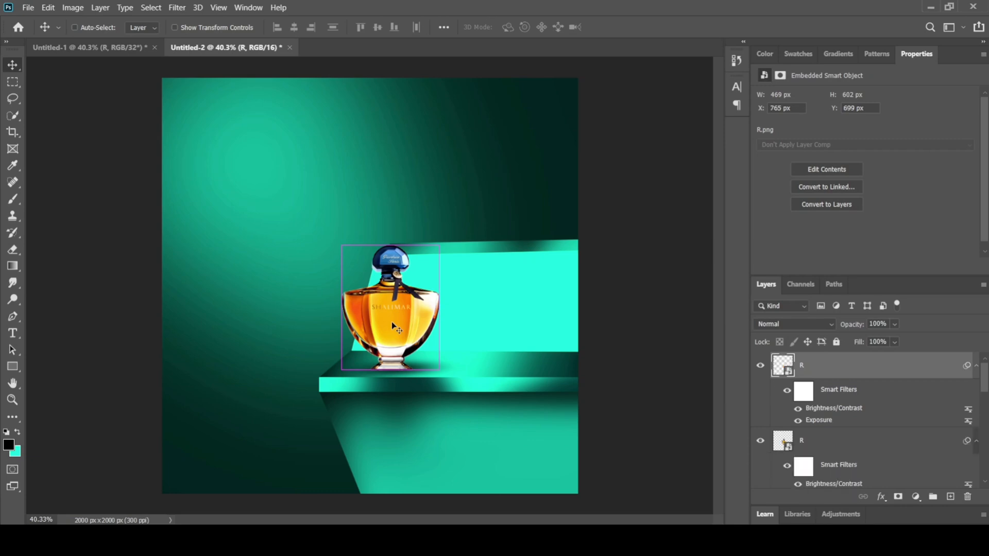
{"action": "mouse_move", "coordinate": [391, 321]}
{"action": "left_mouse_down"}
{"action": "mouse_move", "coordinate": [358, 291]}
{"action": "mouse_move", "coordinate": [382, 310]}
{"action": "left_mouse_up"}
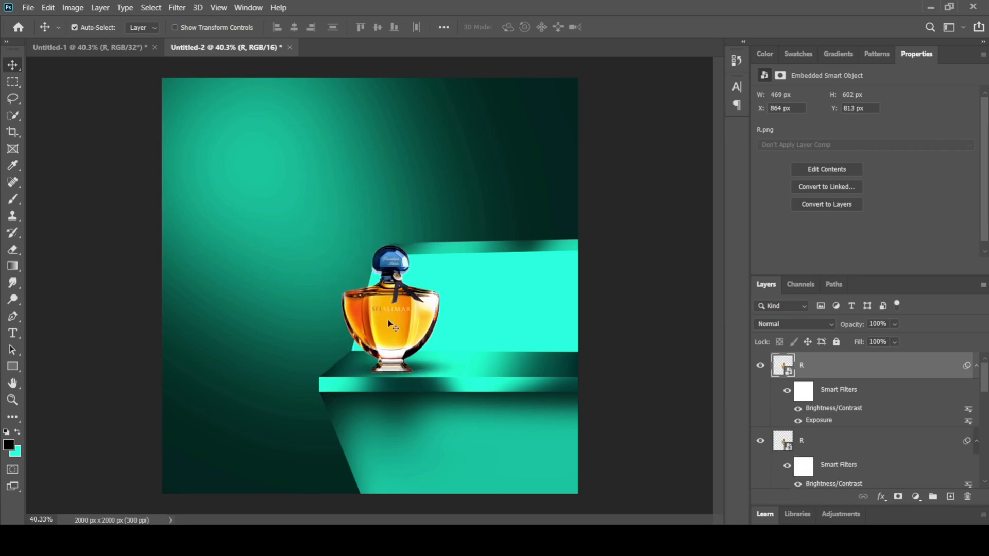
{"action": "key", "text": "ctrl"}
{"action": "left_click_drag", "start_coordinate": [391, 318], "coordinate": [406, 321]}
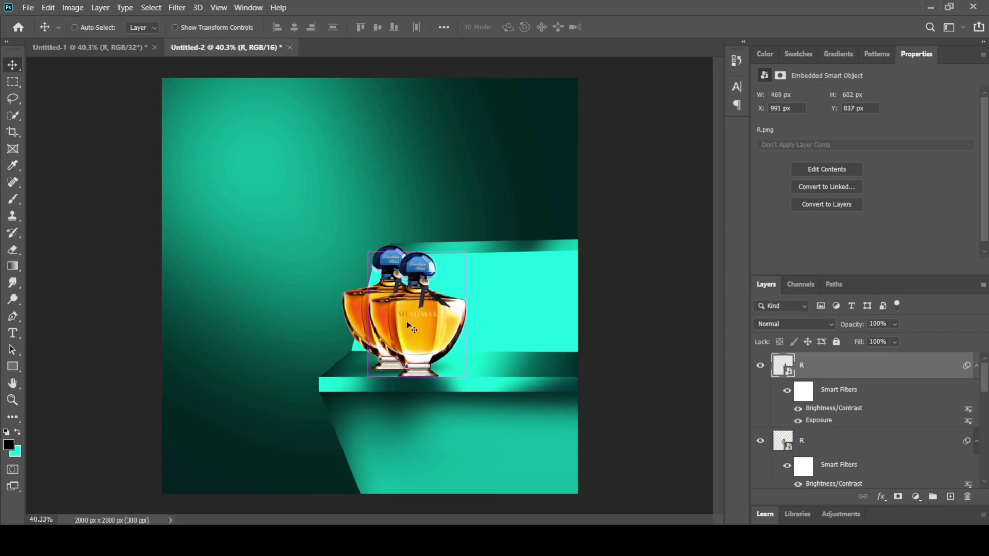
Step: Align the bottle copy with the original, skew it rightward from its base at 3.69% height, and place it below the original's layer
{"action": "key", "text": "ctrl+t"}
{"action": "left_click", "coordinate": [532, 222]}
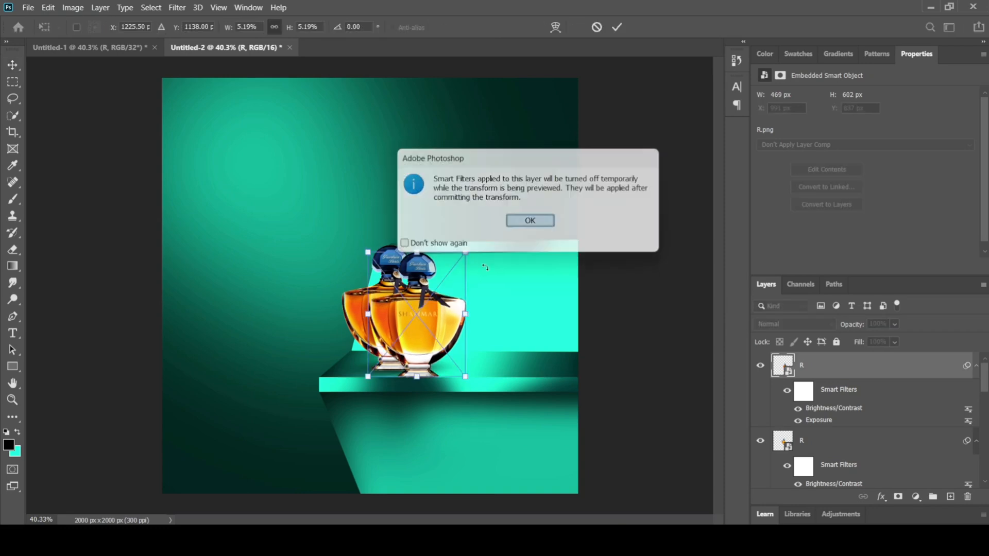
{"action": "left_click_drag", "start_coordinate": [428, 322], "coordinate": [404, 314]}
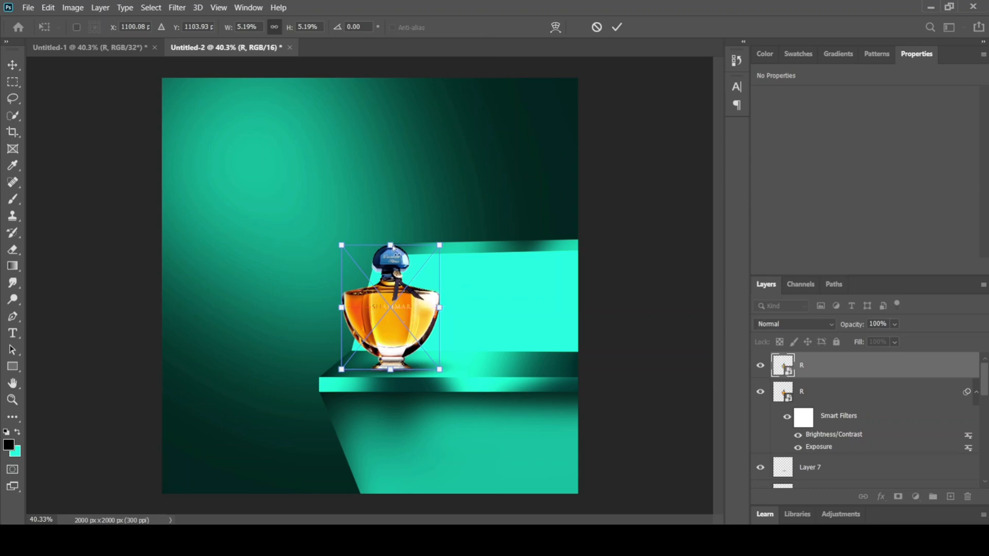
{"action": "left_click_drag", "start_coordinate": [393, 248], "coordinate": [503, 286]}
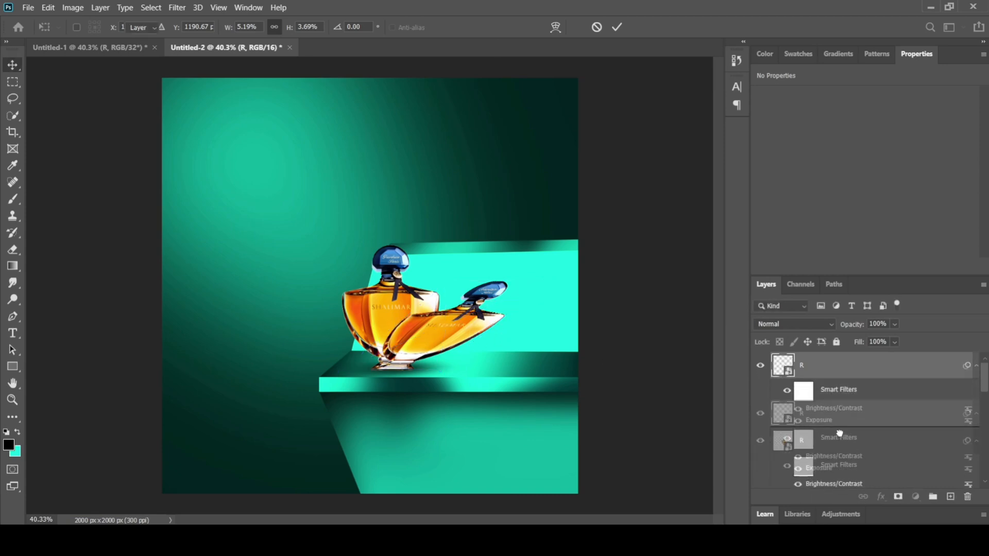
{"action": "mouse_move", "coordinate": [839, 434]}
{"action": "left_mouse_down"}
{"action": "mouse_move", "coordinate": [841, 483]}
{"action": "mouse_move", "coordinate": [837, 450]}
{"action": "left_mouse_up"}
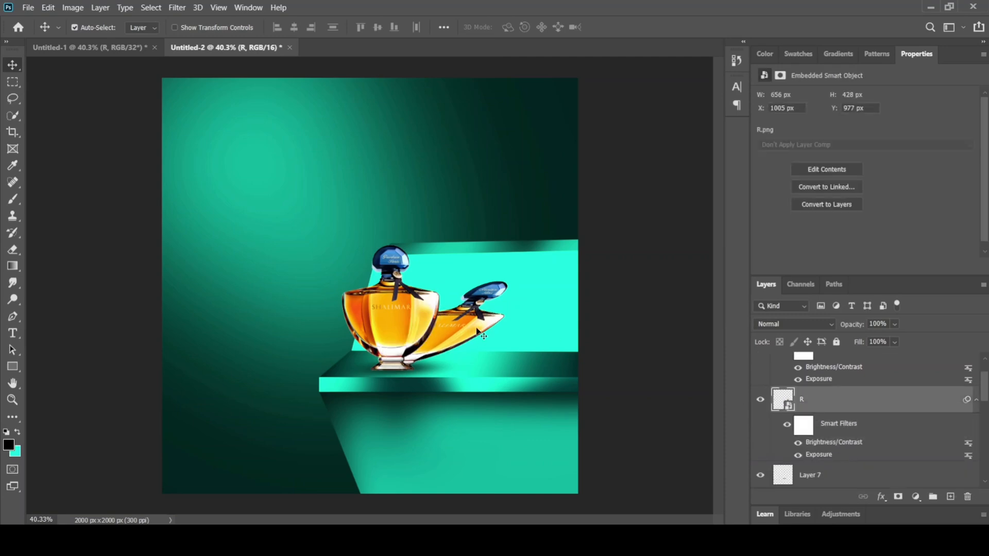
Step: Apply a Gaussian Blur with a 40.1-pixel radius to the slanted bottle copy
{"action": "left_click", "coordinate": [180, 8]}
{"action": "mouse_move", "coordinate": [251, 150]}
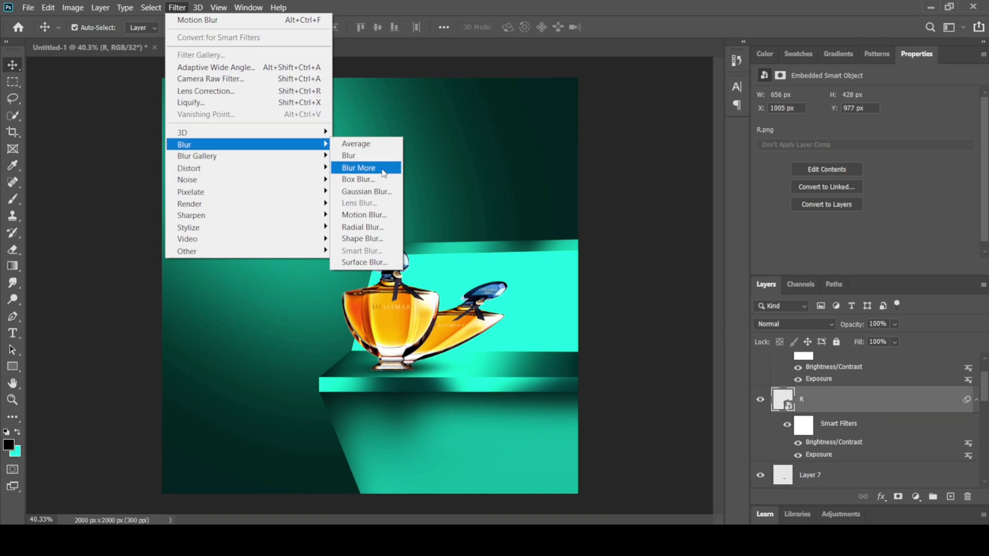
{"action": "left_click", "coordinate": [375, 193]}
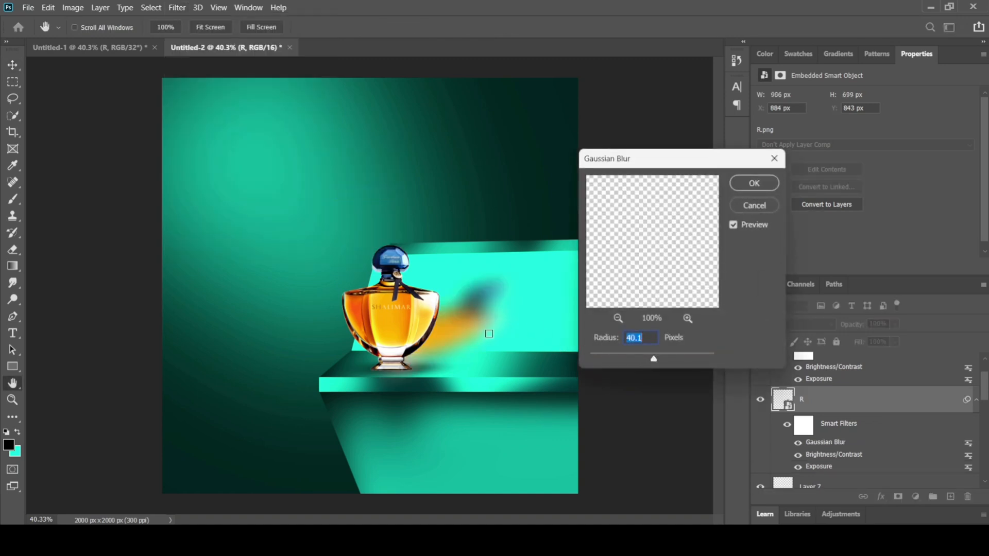
{"action": "left_click", "coordinate": [765, 185]}
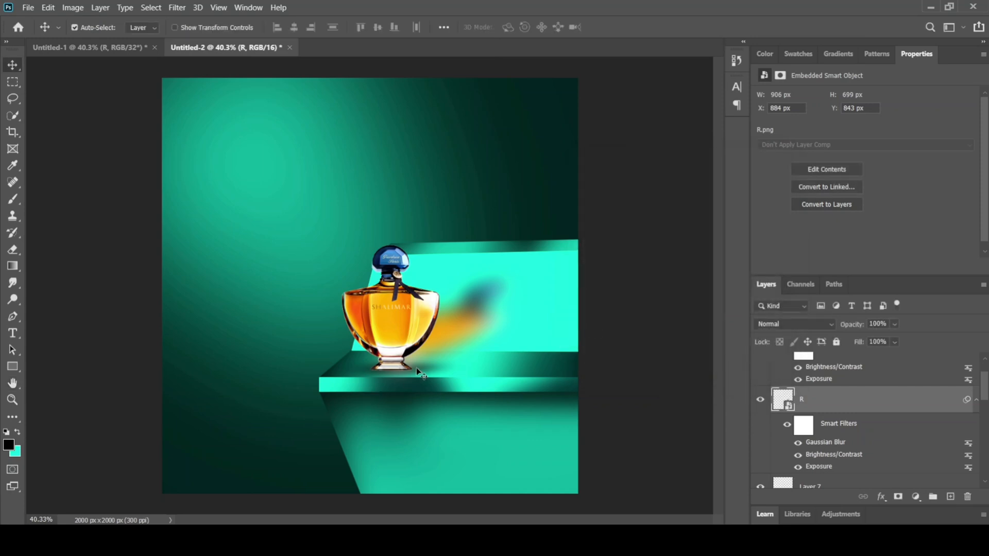
Step: Copy the PERFUME title layer from Untitled-1 into Untitled-2 and position it across the top of the poster
{"action": "left_click", "coordinate": [91, 51]}
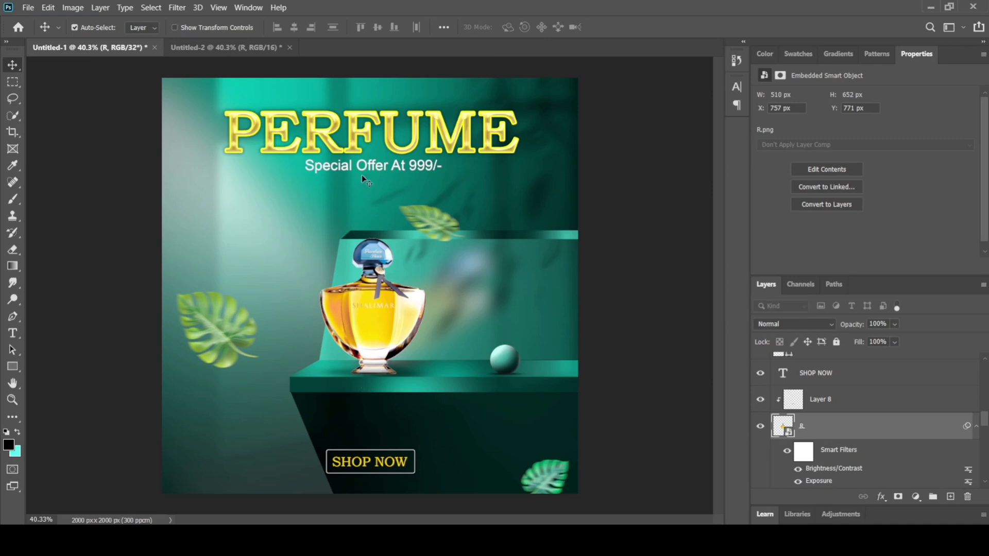
{"action": "left_click", "coordinate": [332, 151]}
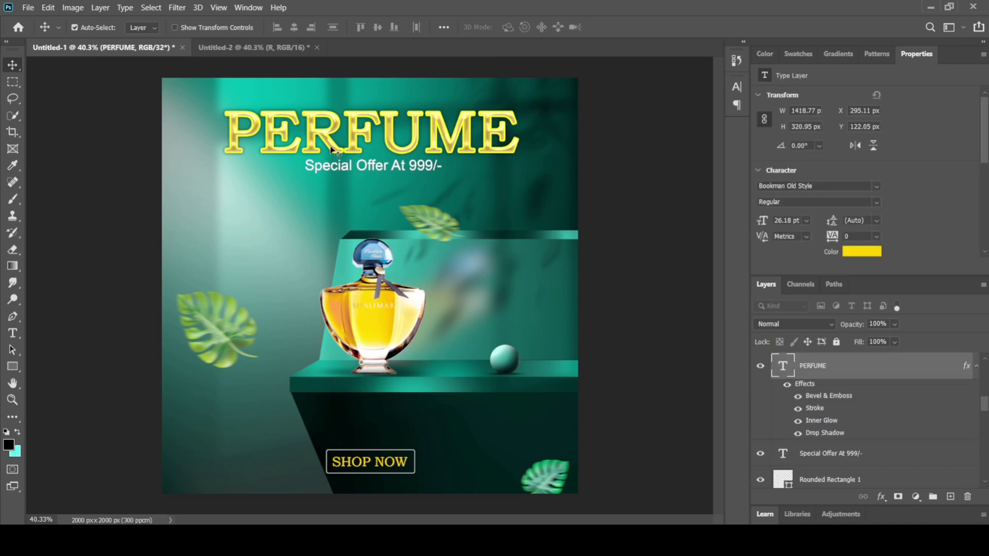
{"action": "key", "text": "ctrl"}
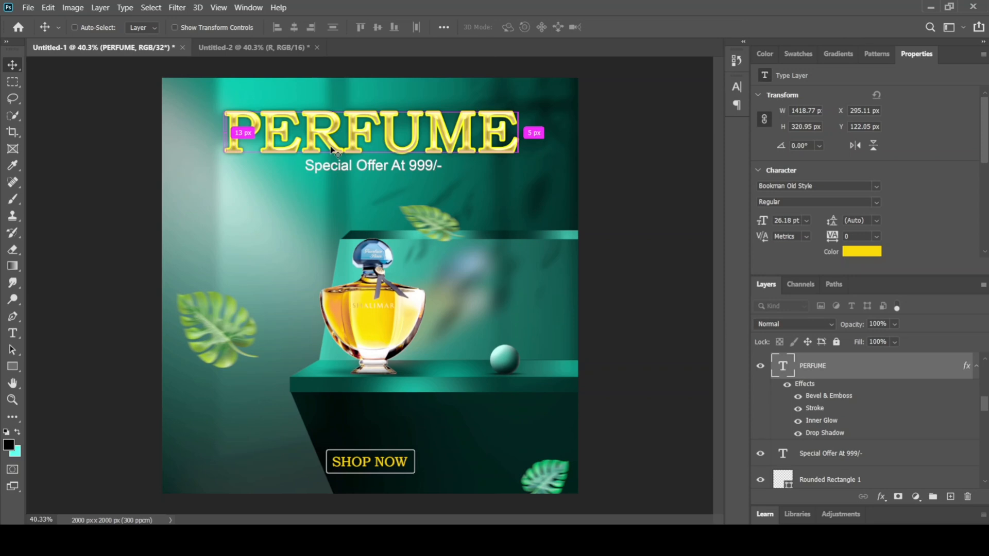
{"action": "left_click", "coordinate": [257, 46]}
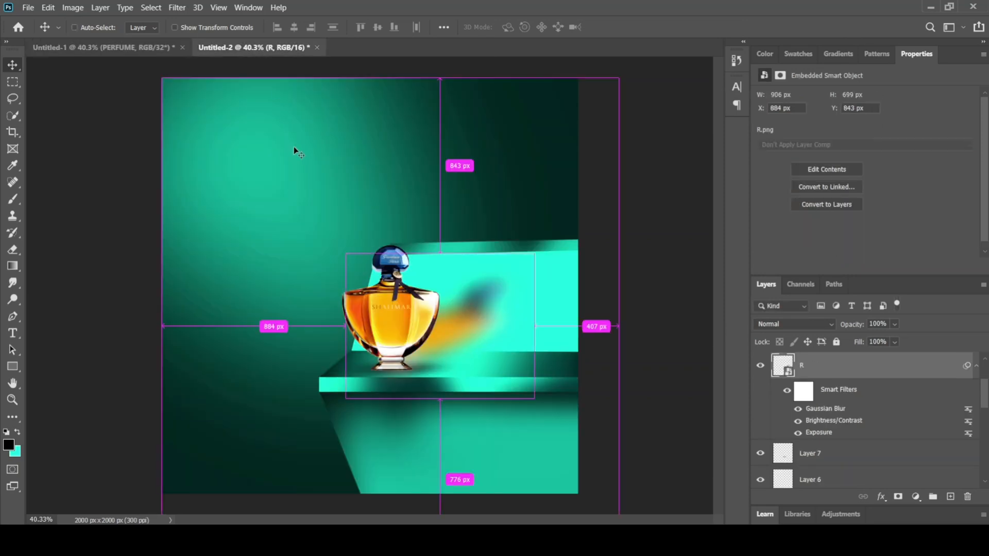
{"action": "left_click_drag", "start_coordinate": [293, 147], "coordinate": [294, 147]}
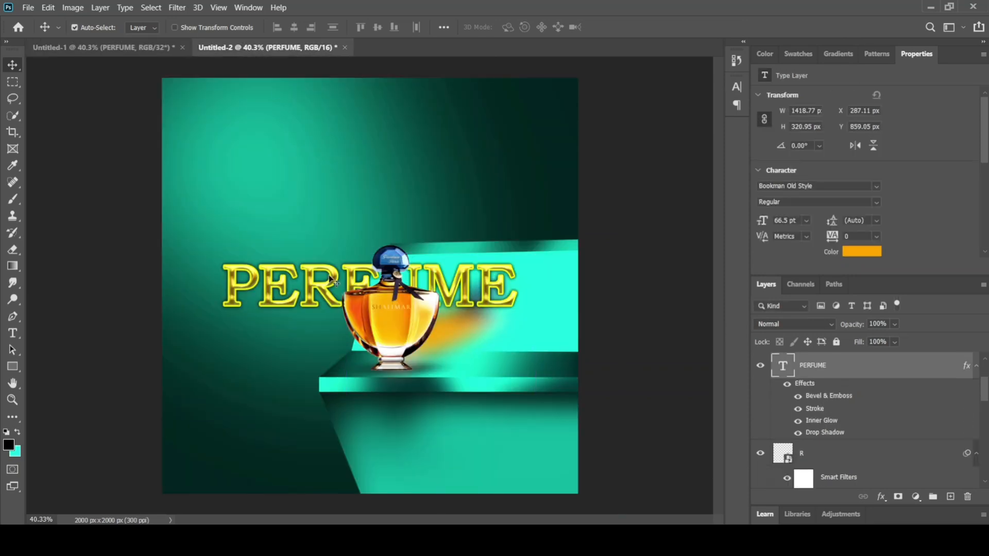
{"action": "left_click_drag", "start_coordinate": [330, 281], "coordinate": [330, 124]}
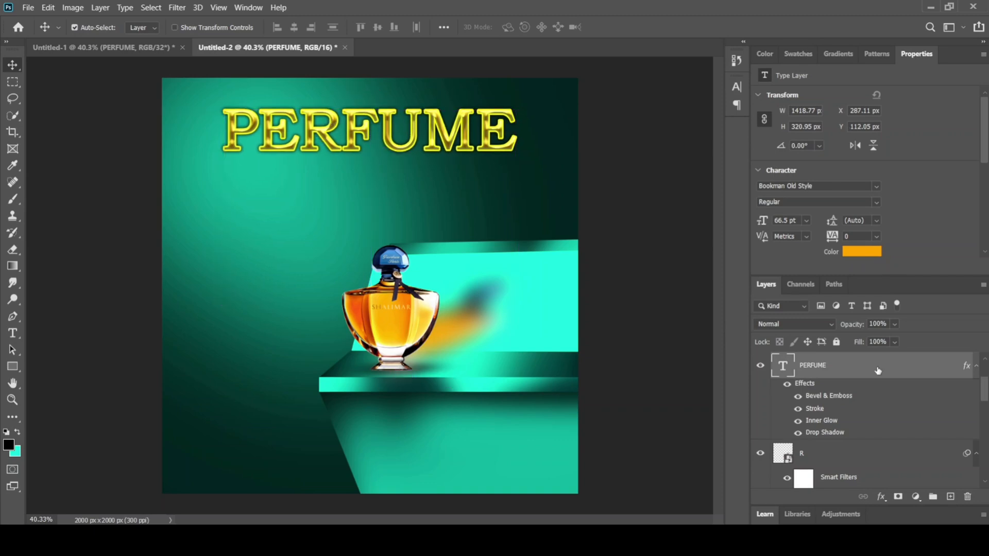
Step: Examine the PERFUME title's layer style settings for Bevel & Emboss, Stroke, Inner Glow and Drop Shadow
{"action": "double_click", "coordinate": [954, 369]}
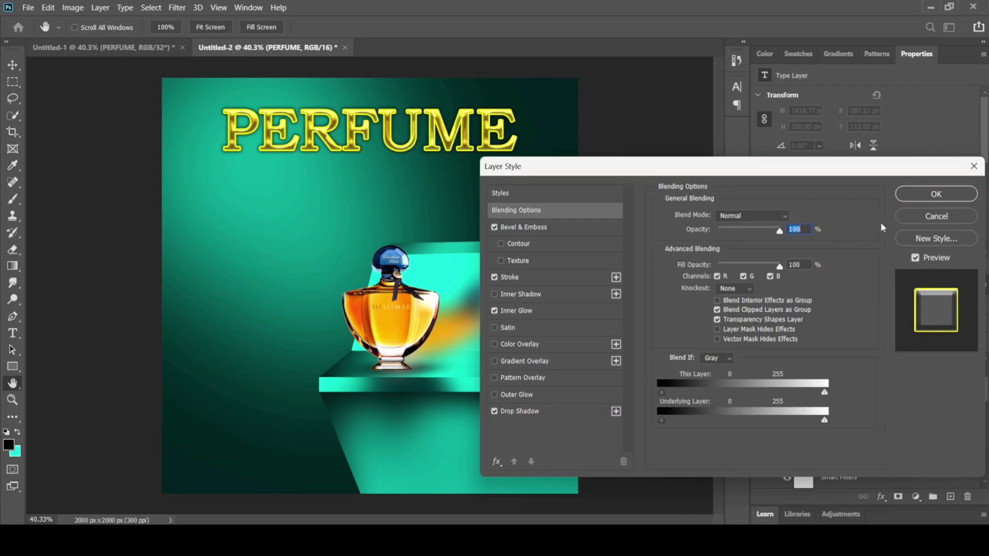
{"action": "left_click", "coordinate": [522, 229]}
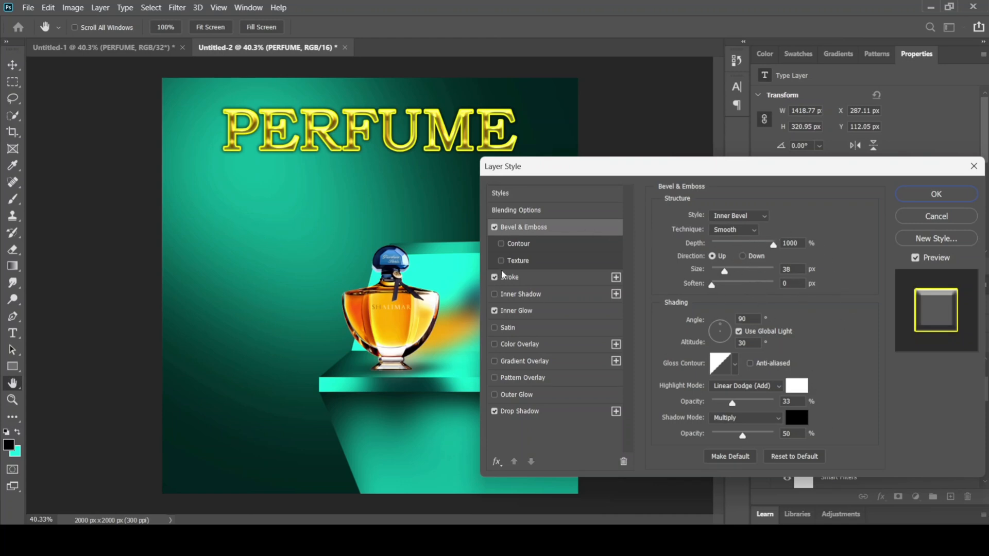
{"action": "left_click", "coordinate": [515, 277]}
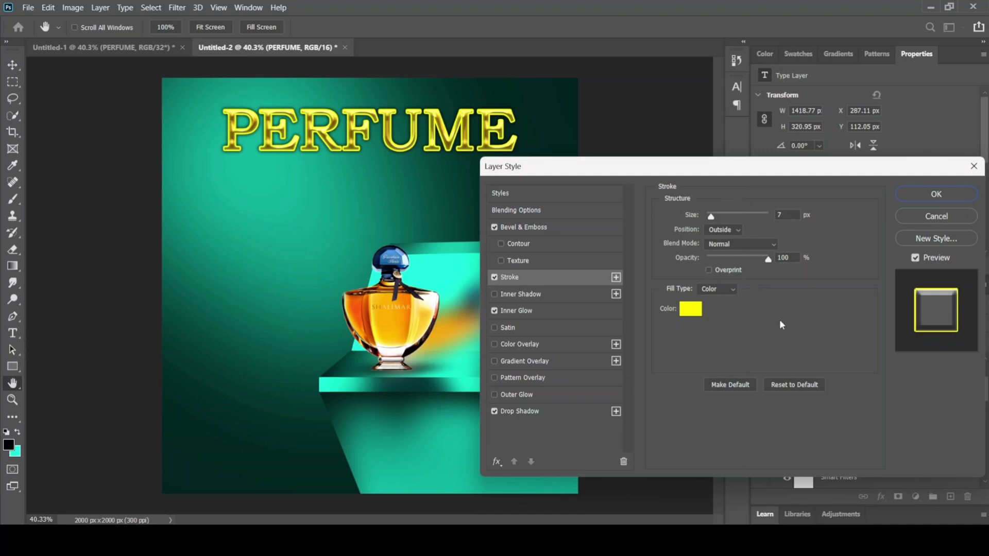
{"action": "left_click", "coordinate": [525, 311]}
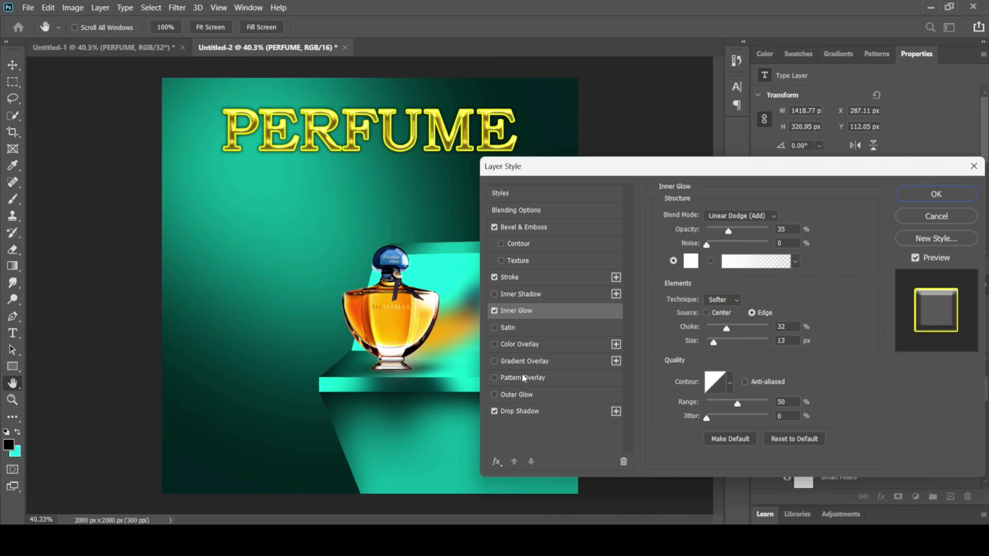
{"action": "left_click", "coordinate": [513, 415]}
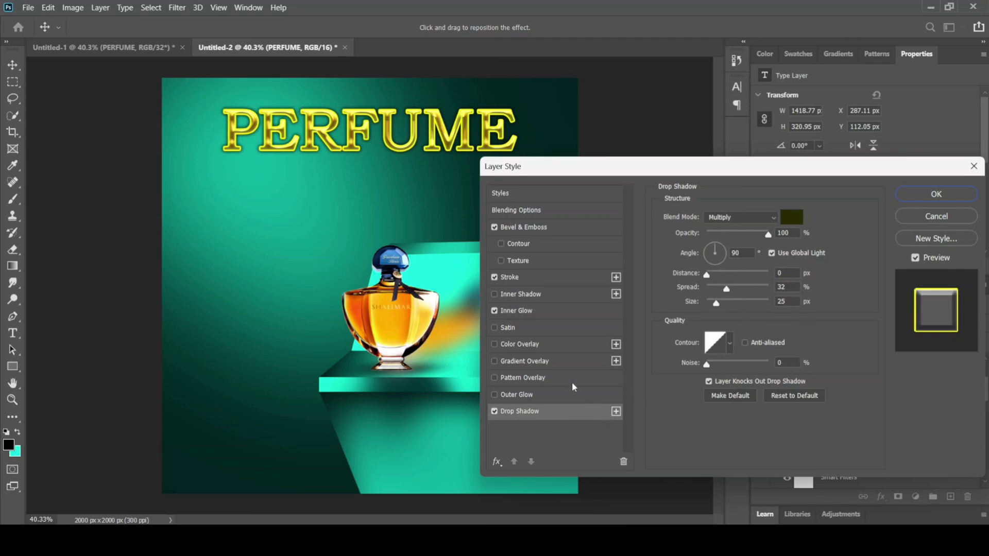
{"action": "left_click", "coordinate": [521, 312]}
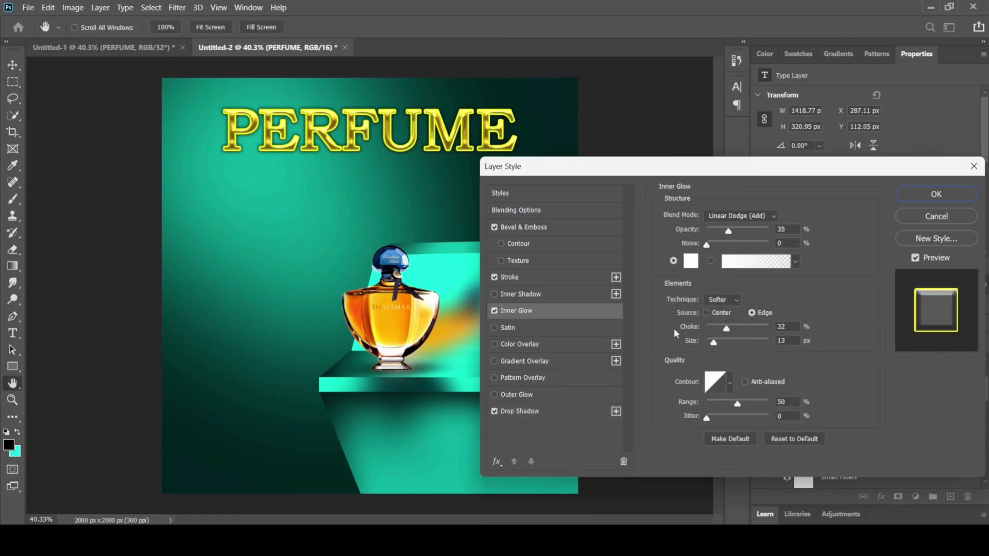
{"action": "left_click", "coordinate": [515, 276]}
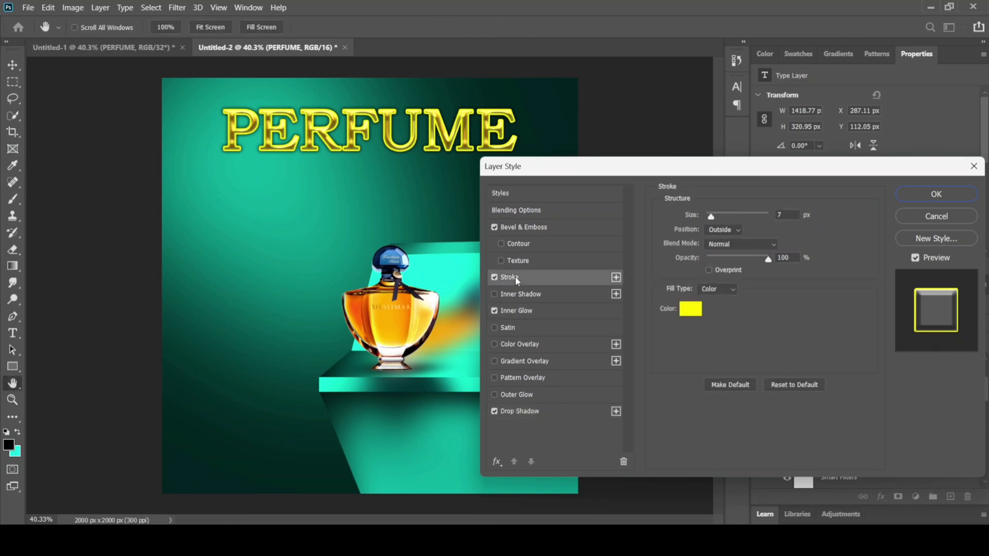
{"action": "left_click", "coordinate": [530, 226]}
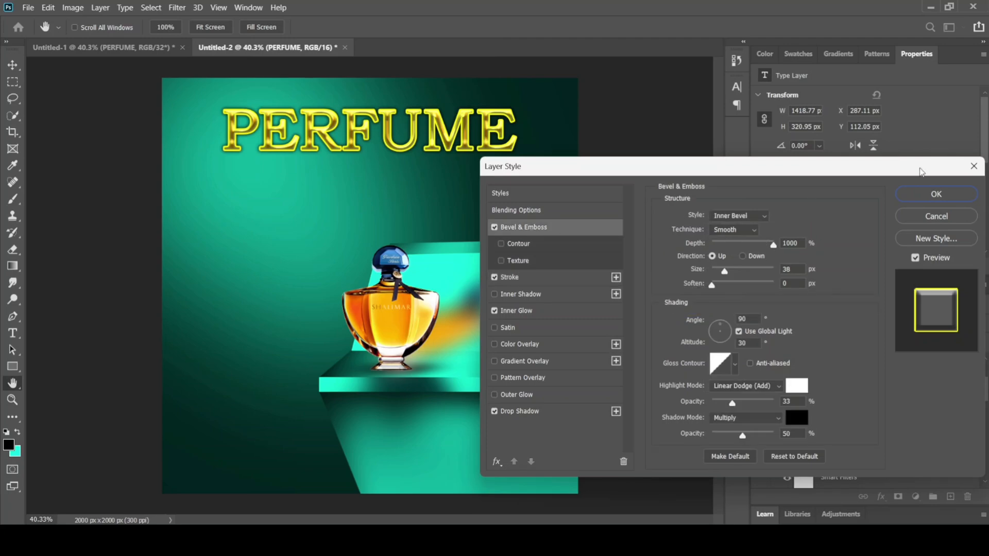
{"action": "left_click", "coordinate": [930, 195]}
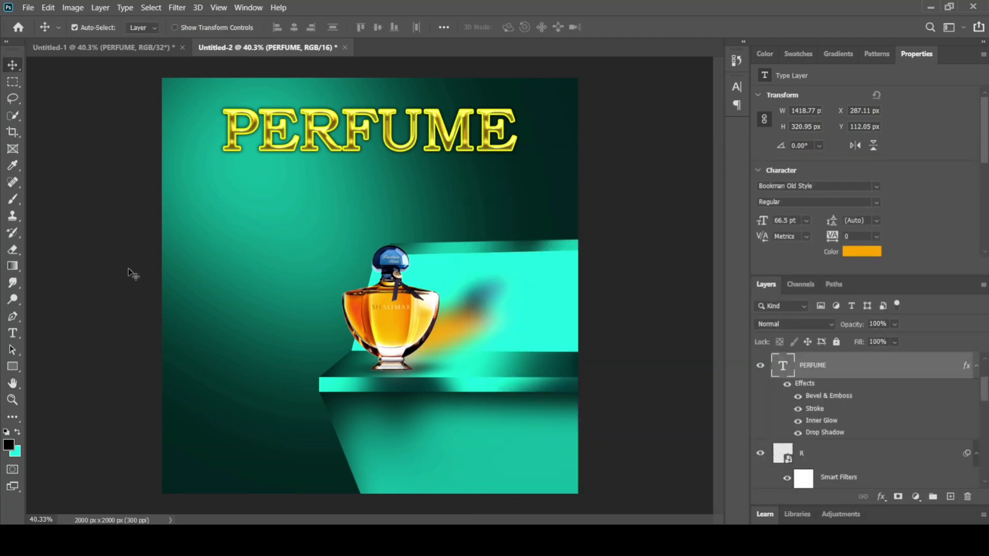
Step: Add the text line "Special Offer At 999/-" in 12 pt Bookman Old Style below the PERFUME title
{"action": "left_click", "coordinate": [13, 334]}
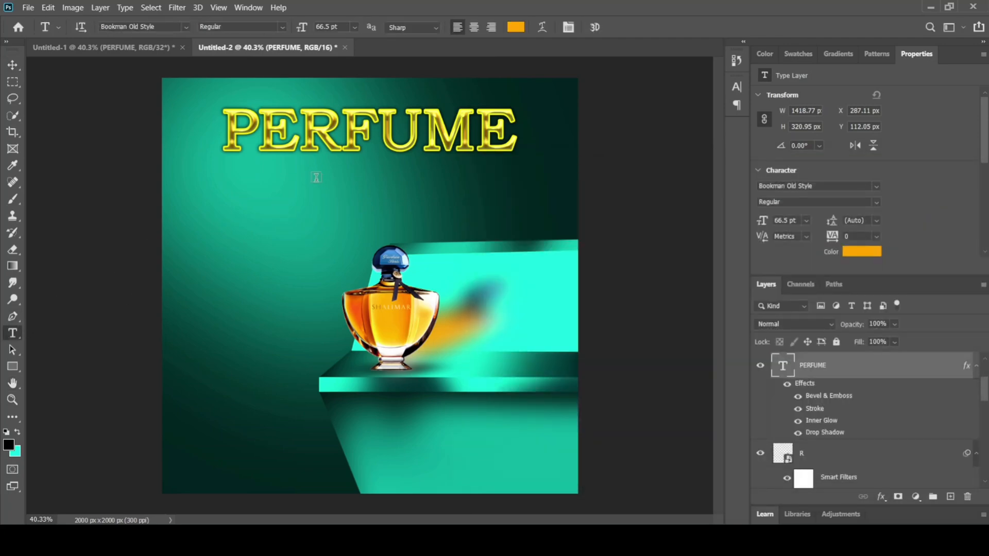
{"action": "left_click", "coordinate": [294, 169]}
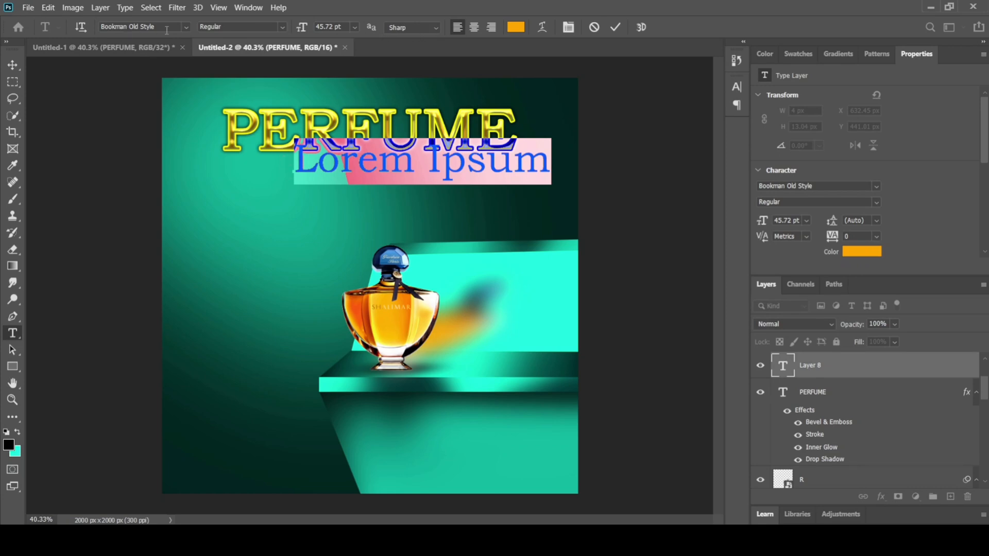
{"action": "left_click", "coordinate": [188, 26]}
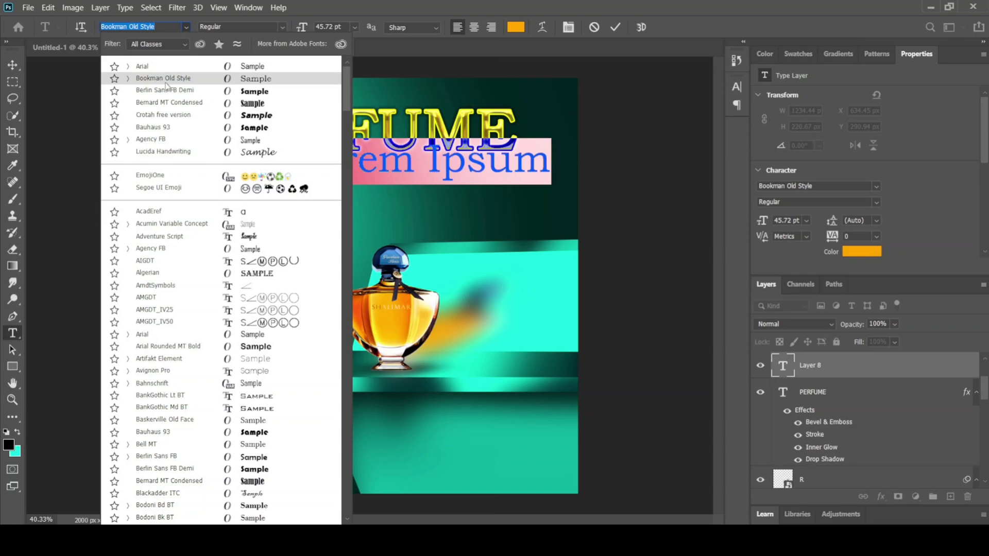
{"action": "left_click", "coordinate": [64, 98]}
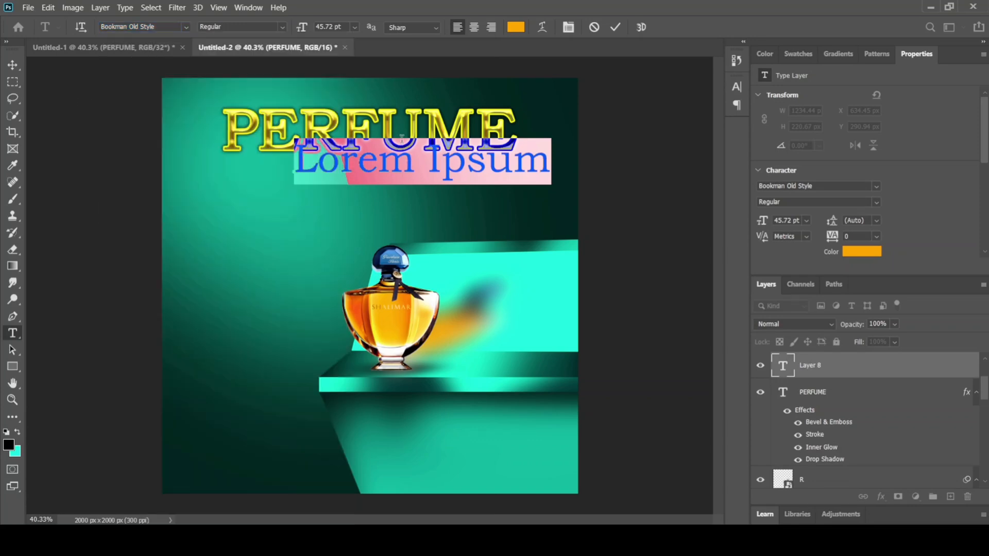
{"action": "left_click", "coordinate": [355, 27]}
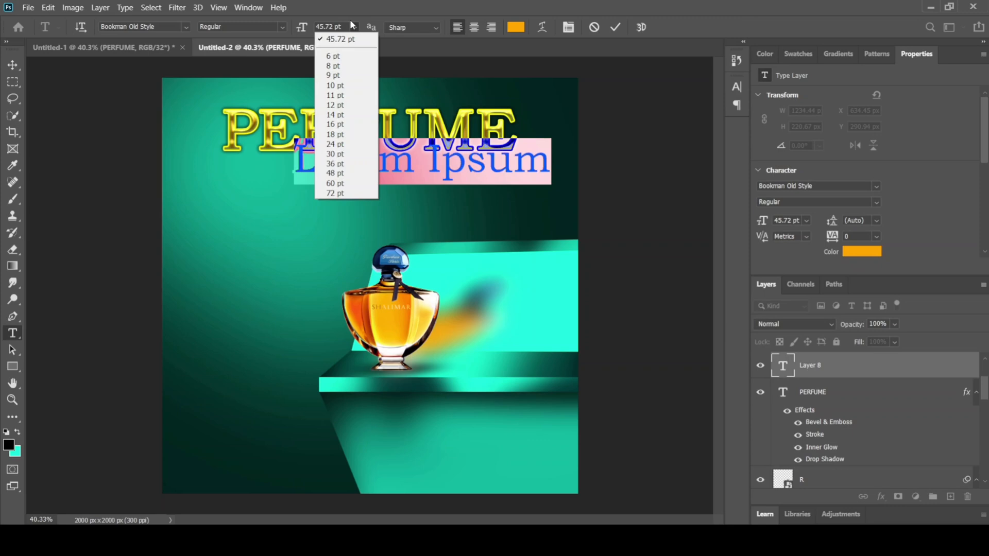
{"action": "left_click", "coordinate": [337, 86]}
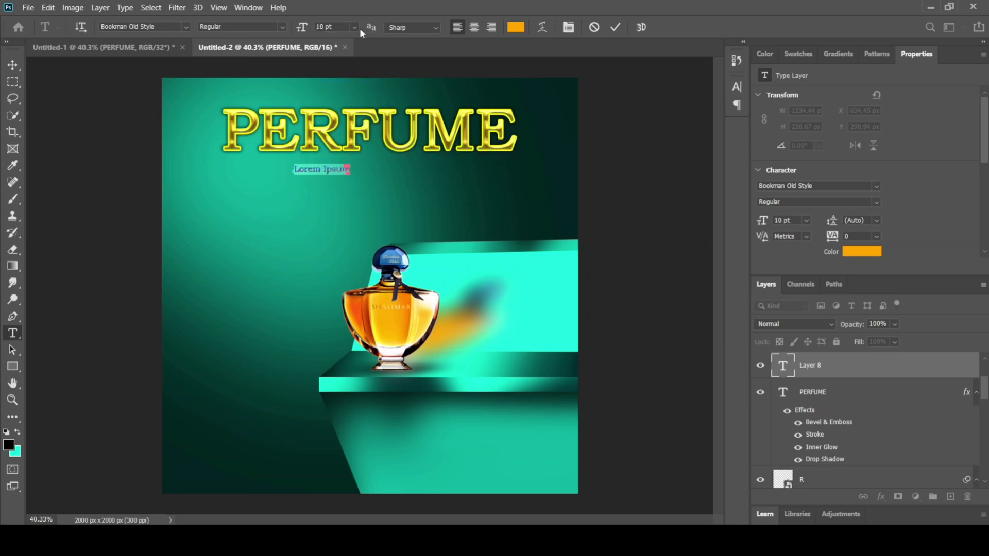
{"action": "left_click", "coordinate": [355, 27]}
{"action": "left_click", "coordinate": [340, 105]}
{"action": "type", "text": "Sp"}
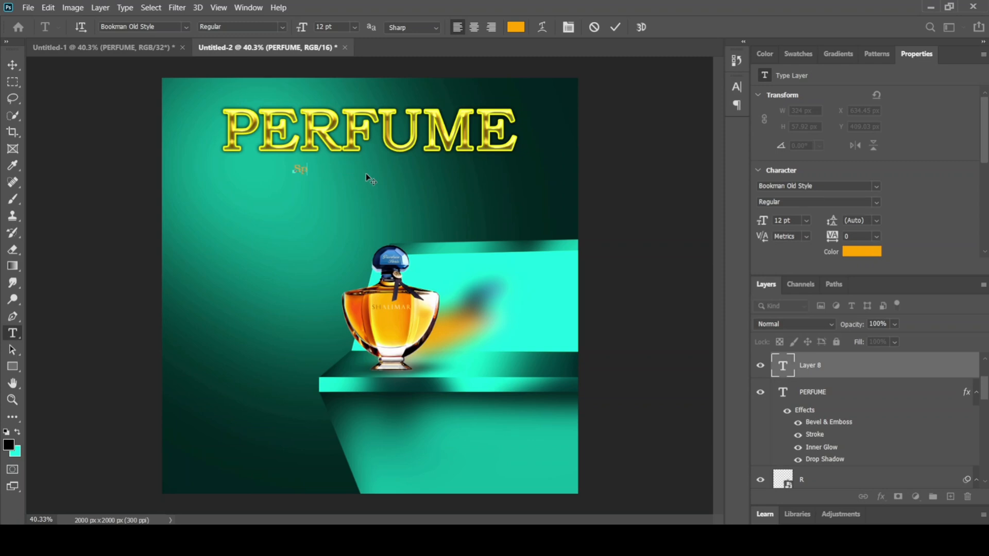
{"action": "type", "text": "ecial Offer At 999"}
{"action": "type", "text": "/-"}
Step: Set the colour of the whole special offer line to white (ffffff) and commit the text
{"action": "key", "text": "ctrl+a"}
{"action": "left_click", "coordinate": [515, 27]}
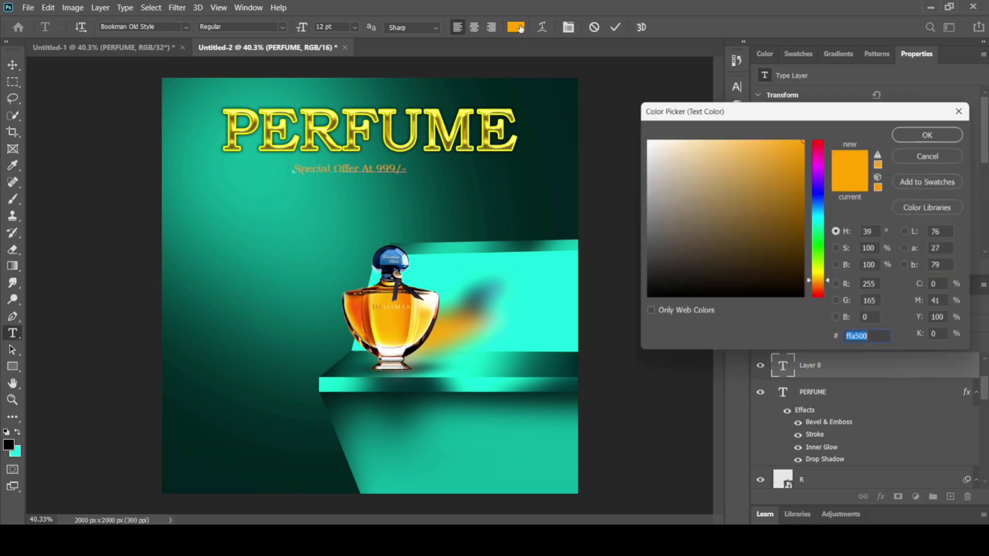
{"action": "type", "text": "ffffff"}
{"action": "left_click", "coordinate": [929, 135]}
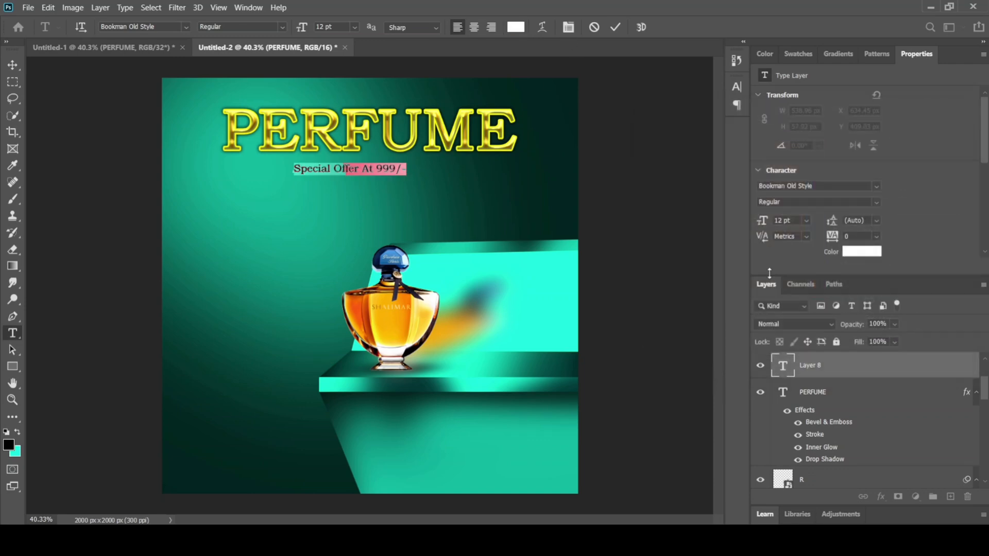
{"action": "left_click", "coordinate": [14, 64]}
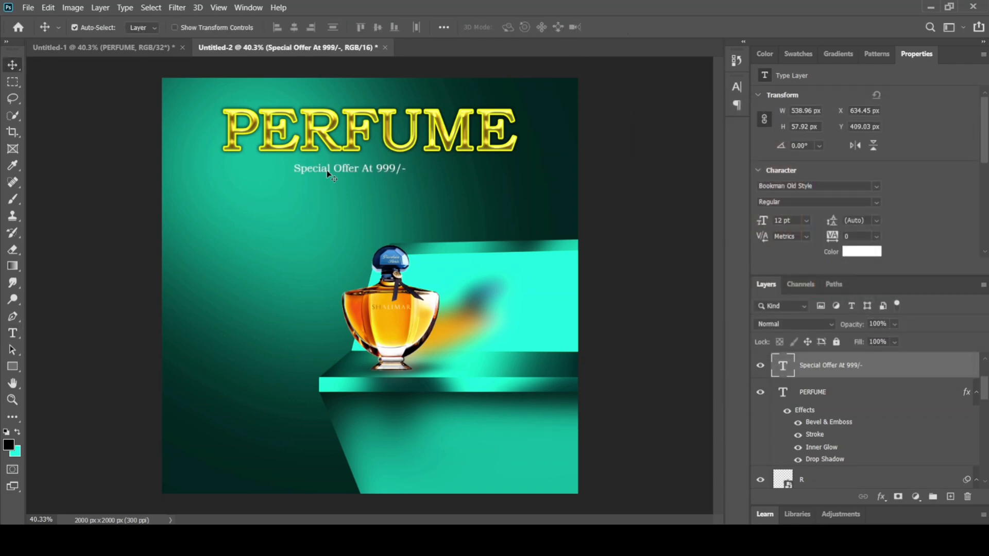
Step: Enlarge the special offer line and centre it directly beneath the PERFUME title
{"action": "key", "text": "ctrl+t"}
{"action": "left_click_drag", "start_coordinate": [385, 173], "coordinate": [417, 170]}
{"action": "left_click", "coordinate": [13, 67]}
{"action": "left_click", "coordinate": [105, 274]}
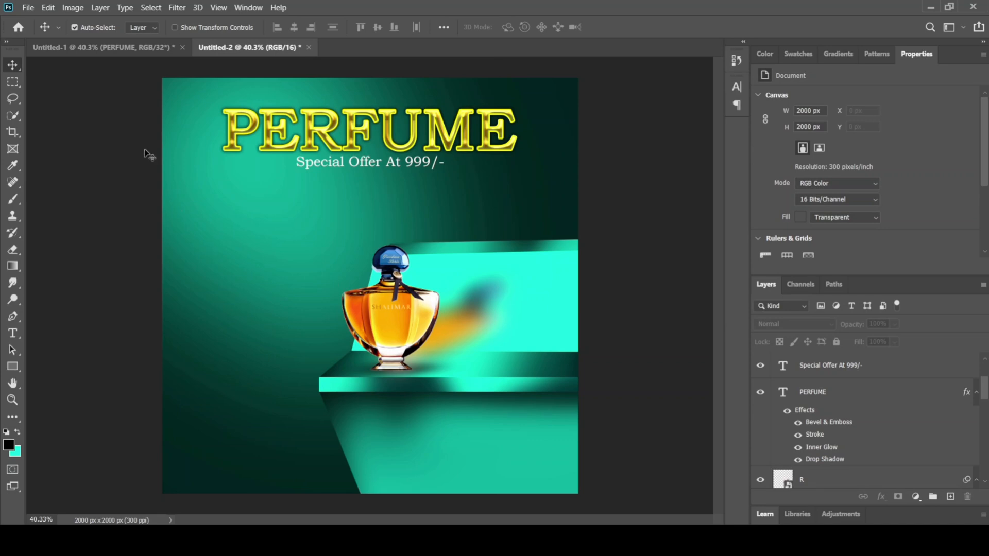
Step: Draw a closed six-corner black band, about 2546 × 2107 px, diagonally from upper left to lower right with the Pen tool above the top bottle layer
{"action": "left_click", "coordinate": [13, 317]}
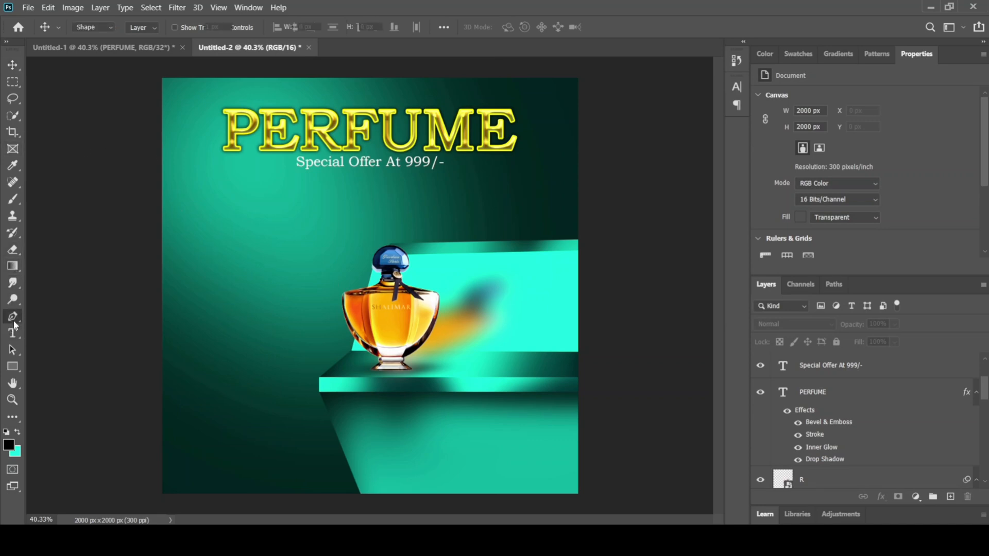
{"action": "scroll", "coordinate": [824, 387], "scroll_direction": "up", "scroll_amount": 2}
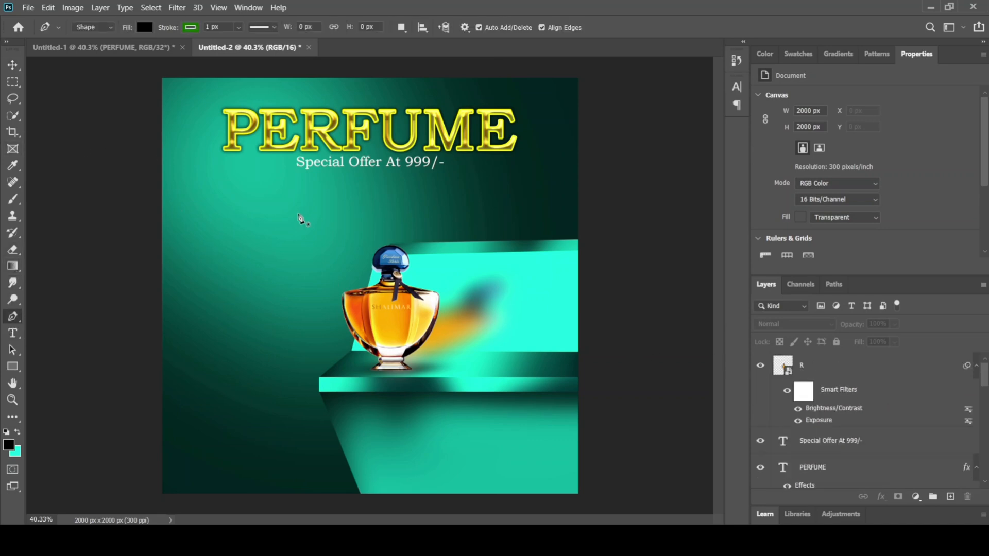
{"action": "left_click", "coordinate": [805, 369]}
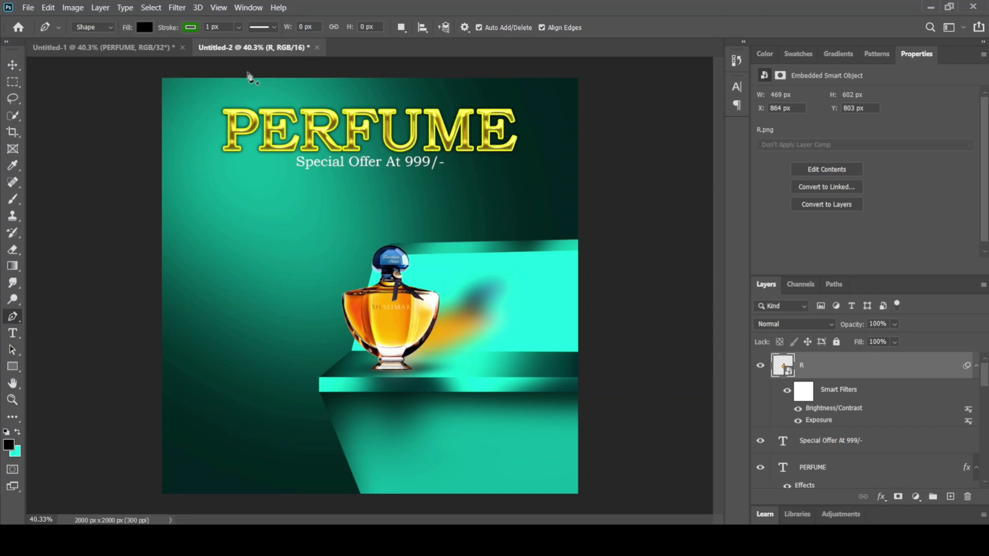
{"action": "left_click", "coordinate": [250, 72]}
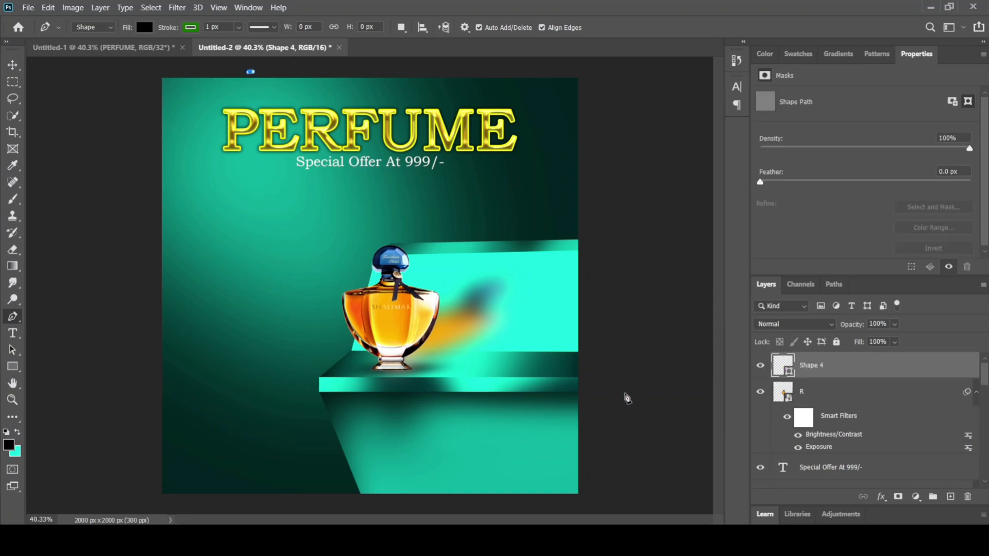
{"action": "left_click", "coordinate": [625, 394]}
{"action": "left_click", "coordinate": [601, 505]}
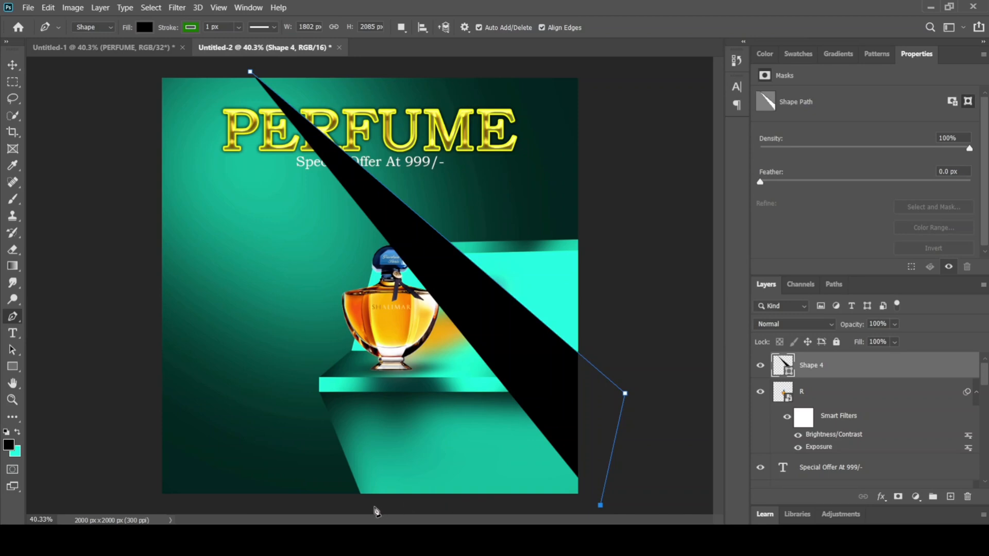
{"action": "left_click", "coordinate": [348, 510]}
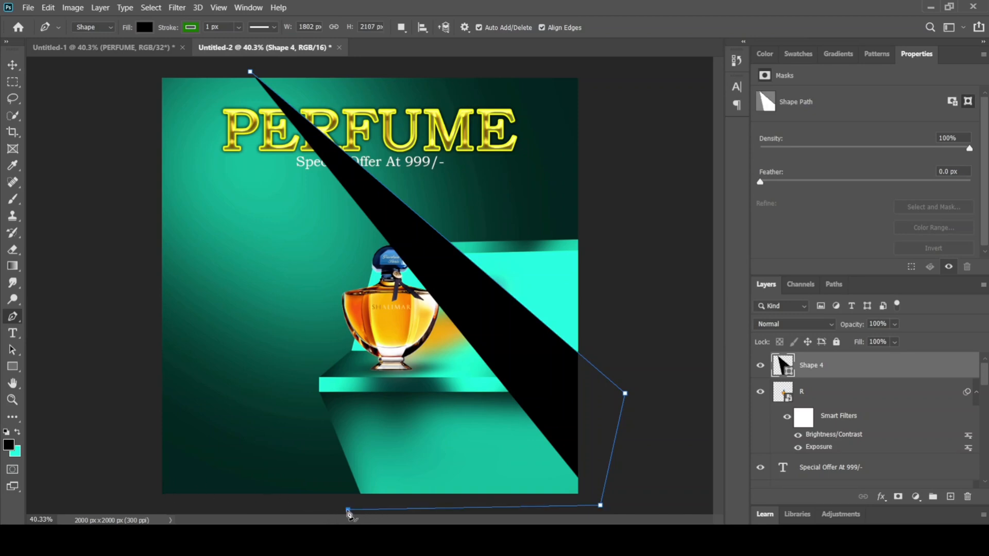
{"action": "left_click", "coordinate": [95, 186]}
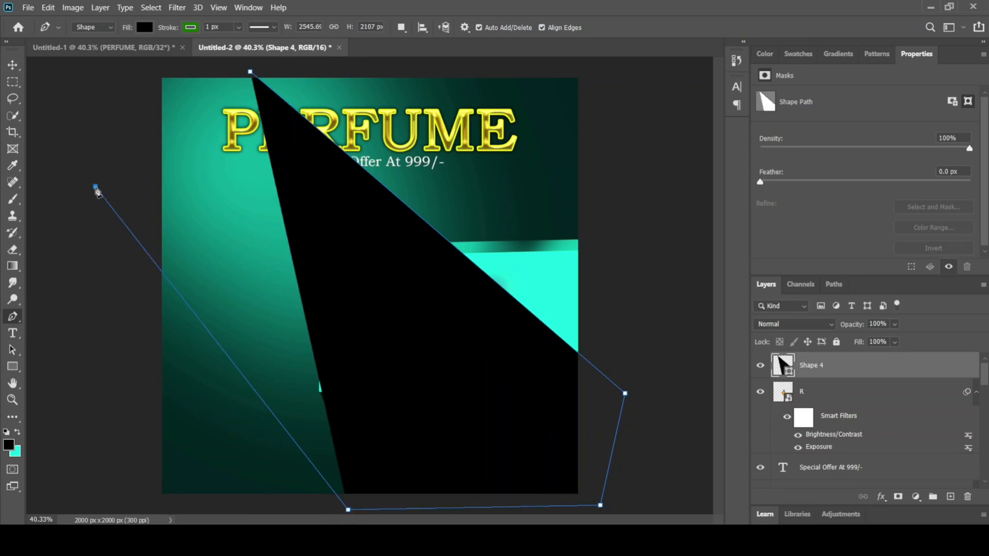
{"action": "left_click", "coordinate": [107, 75]}
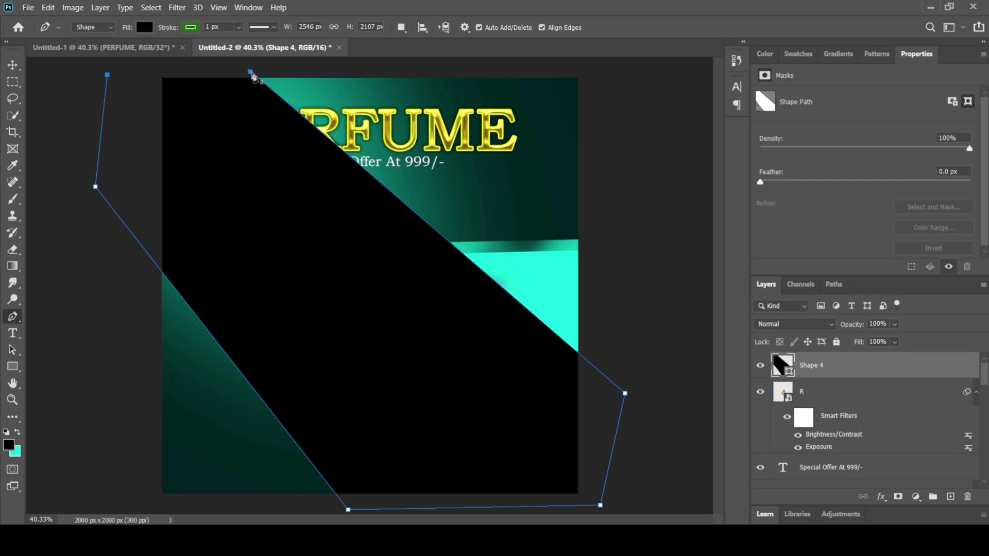
{"action": "left_click", "coordinate": [250, 72]}
Step: Remove the stroke from the diagonal band shape and change its fill from black to white
{"action": "left_click", "coordinate": [191, 28]}
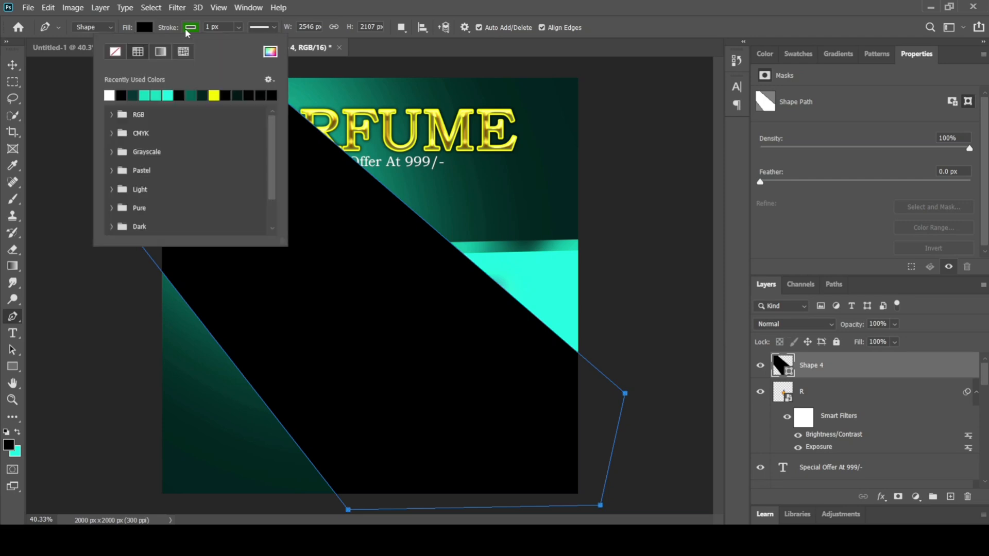
{"action": "left_click", "coordinate": [110, 54]}
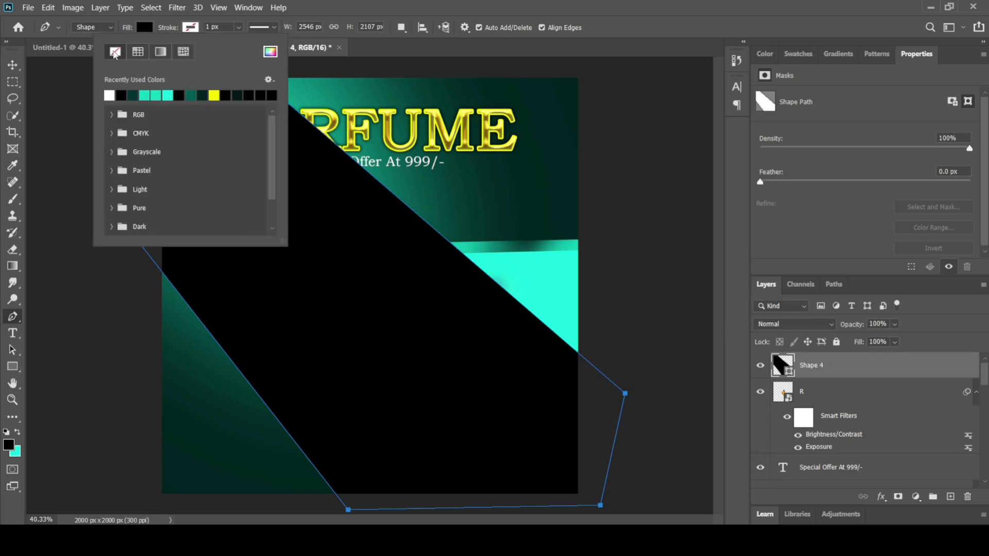
{"action": "left_click", "coordinate": [65, 94]}
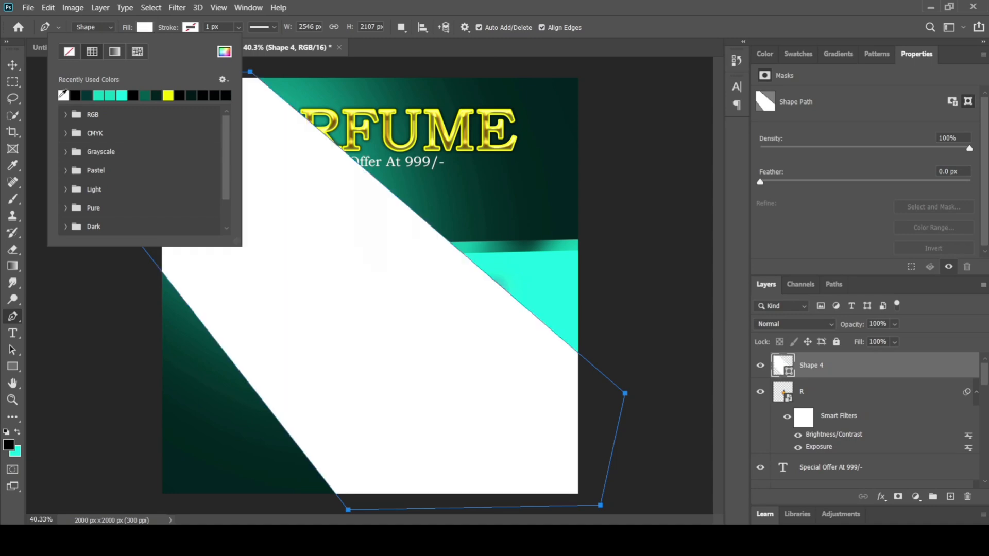
{"action": "left_click", "coordinate": [13, 65]}
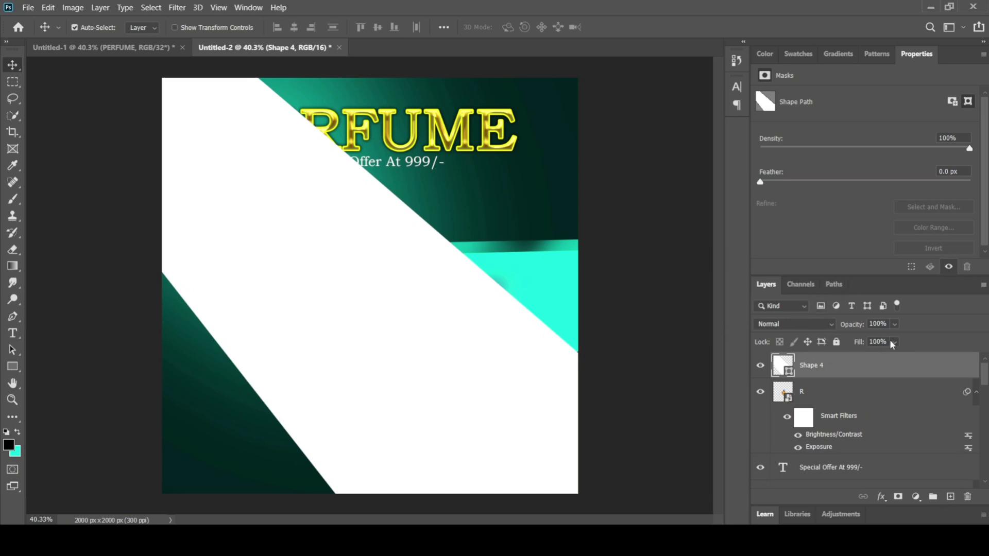
Step: Convert the white diagonal band to a smart object and apply a Gaussian Blur with a 40.1 px radius
{"action": "left_click", "coordinate": [177, 8]}
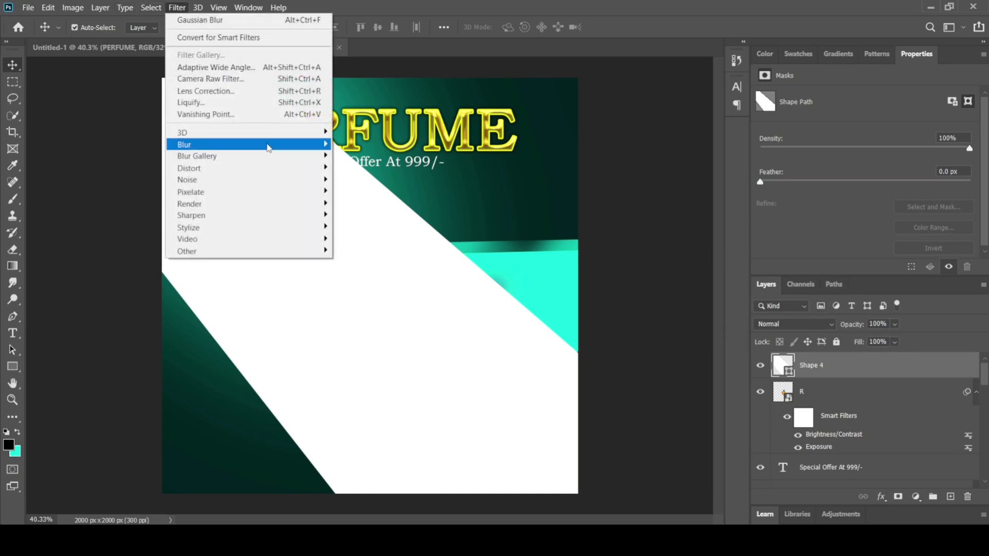
{"action": "mouse_move", "coordinate": [273, 147]}
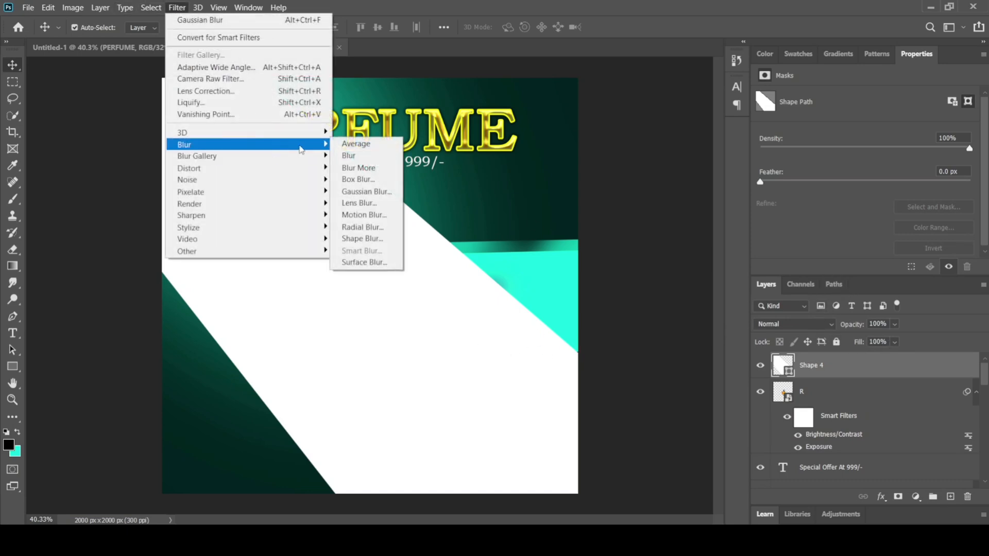
{"action": "left_click", "coordinate": [367, 192]}
{"action": "left_click", "coordinate": [492, 213]}
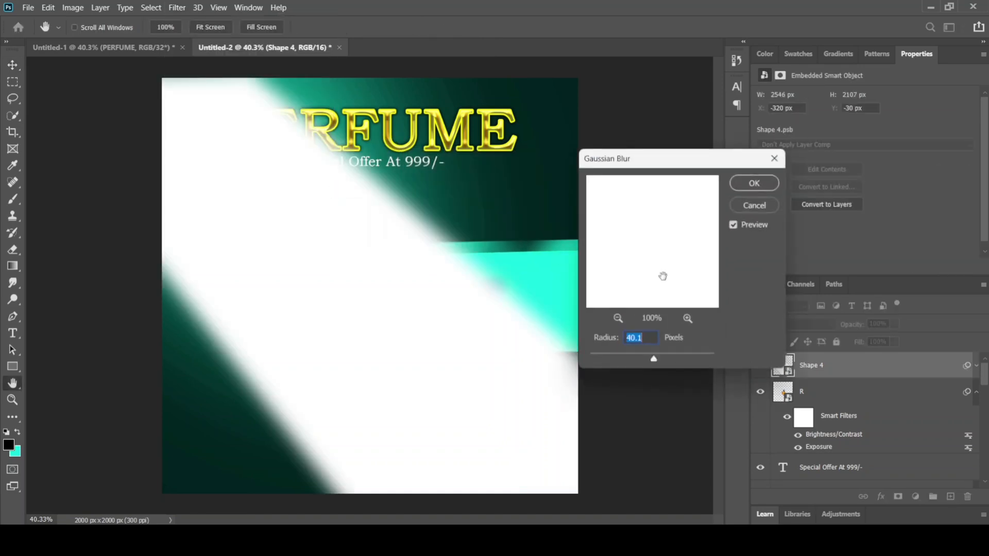
{"action": "left_click", "coordinate": [753, 185]}
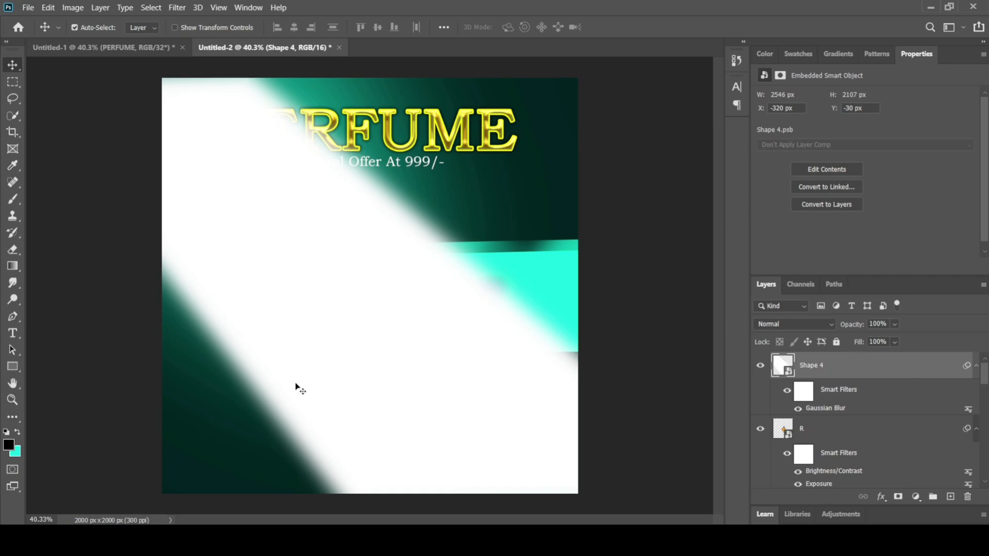
Step: Rasterize the blurred band and fade it with a soft 2165 px eraser into a light beam from the poster's upper-left corner
{"action": "left_click", "coordinate": [13, 251]}
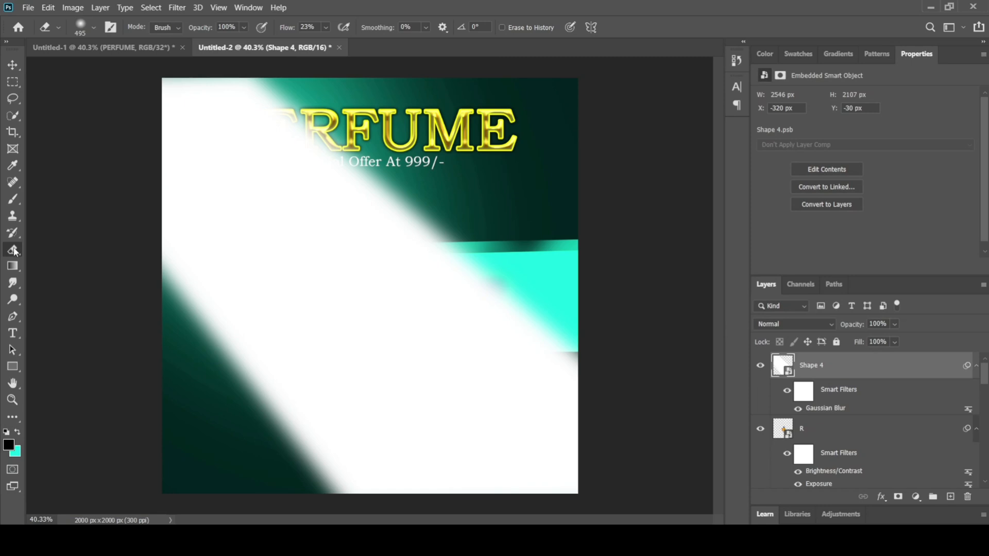
{"action": "left_click", "coordinate": [318, 341]}
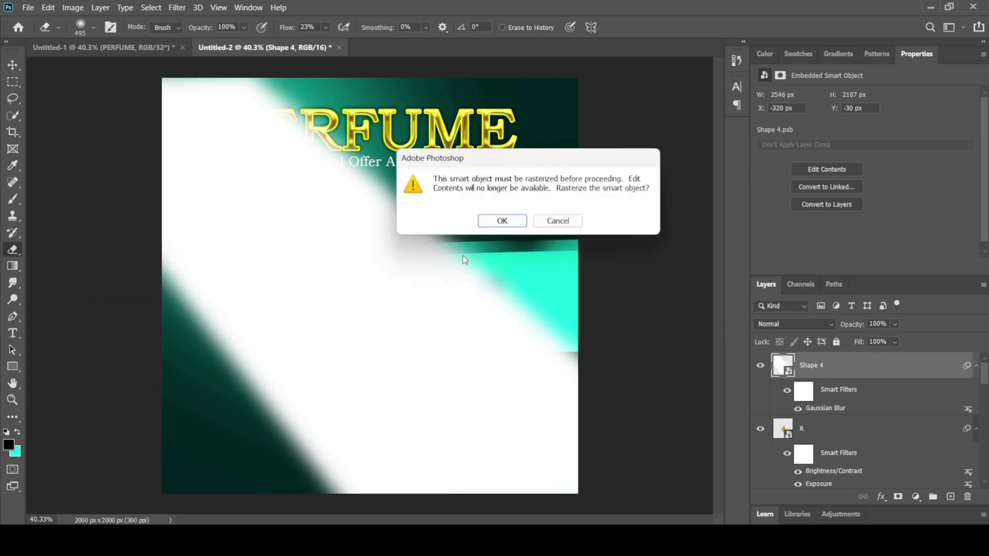
{"action": "left_click", "coordinate": [503, 219]}
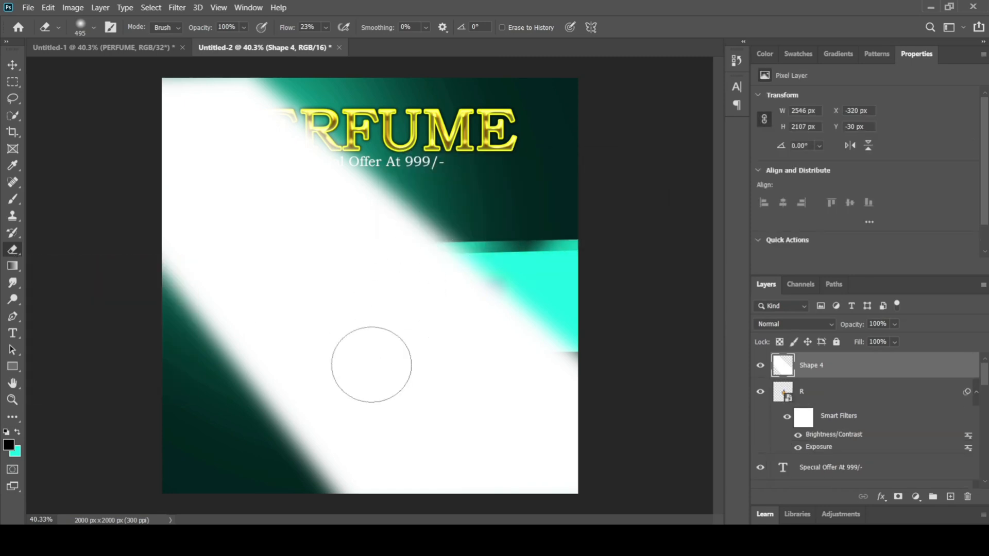
{"action": "left_click", "coordinate": [94, 27]}
{"action": "left_click_drag", "start_coordinate": [146, 73], "coordinate": [150, 72]}
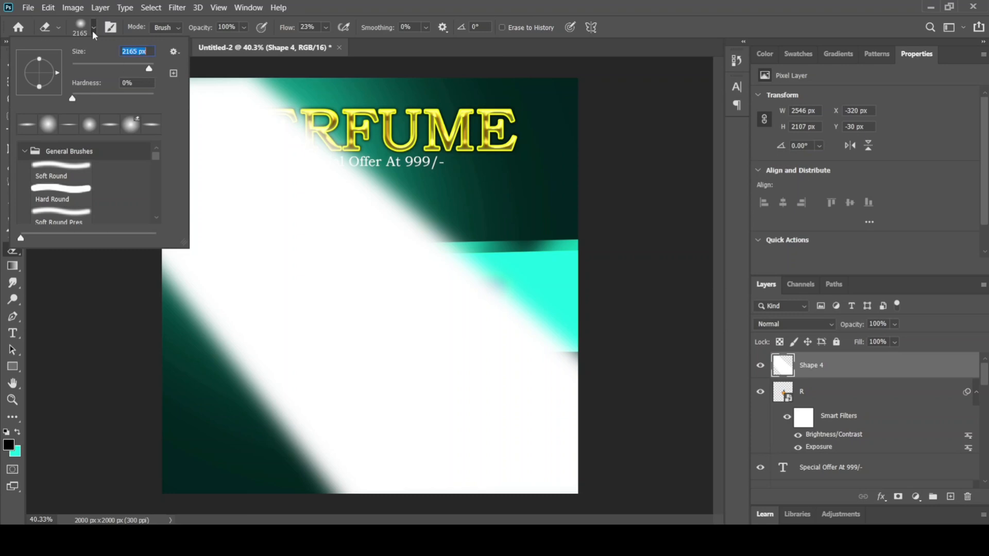
{"action": "mouse_move", "coordinate": [397, 431]}
{"action": "left_mouse_down"}
{"action": "mouse_move", "coordinate": [566, 430]}
{"action": "mouse_move", "coordinate": [242, 546]}
{"action": "mouse_move", "coordinate": [289, 555]}
{"action": "mouse_move", "coordinate": [224, 444]}
{"action": "mouse_move", "coordinate": [143, 370]}
{"action": "mouse_move", "coordinate": [206, 412]}
{"action": "mouse_move", "coordinate": [451, 471]}
{"action": "mouse_move", "coordinate": [464, 536]}
{"action": "mouse_move", "coordinate": [398, 477]}
{"action": "left_mouse_up"}
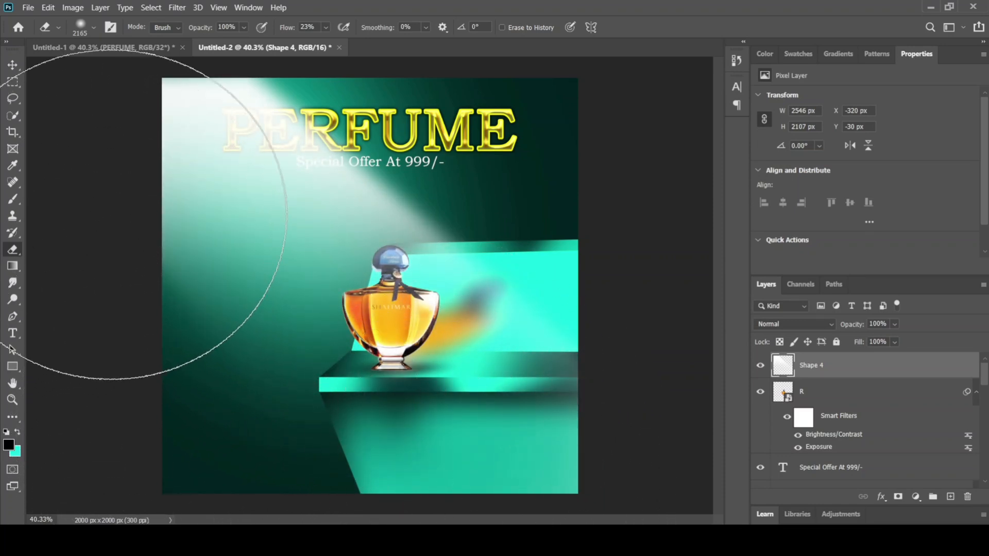
{"action": "left_click_drag", "start_coordinate": [121, 214], "coordinate": [111, 248]}
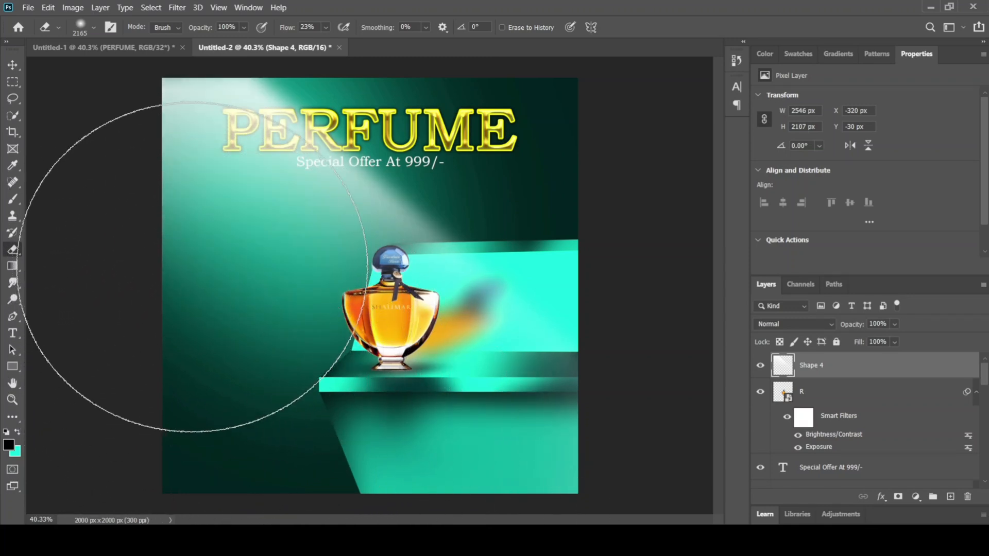
{"action": "left_click", "coordinate": [13, 65]}
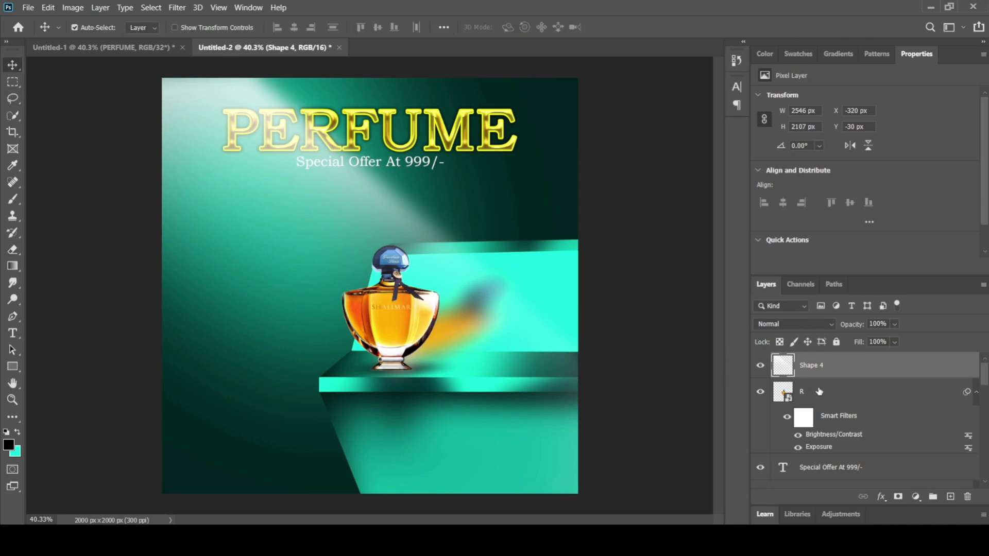
Step: Move the PERFUME text layer to the top of the layer stack, above the light beam layer Shape 4
{"action": "left_click", "coordinate": [816, 396]}
{"action": "scroll", "coordinate": [837, 397], "scroll_direction": "down", "scroll_amount": 1}
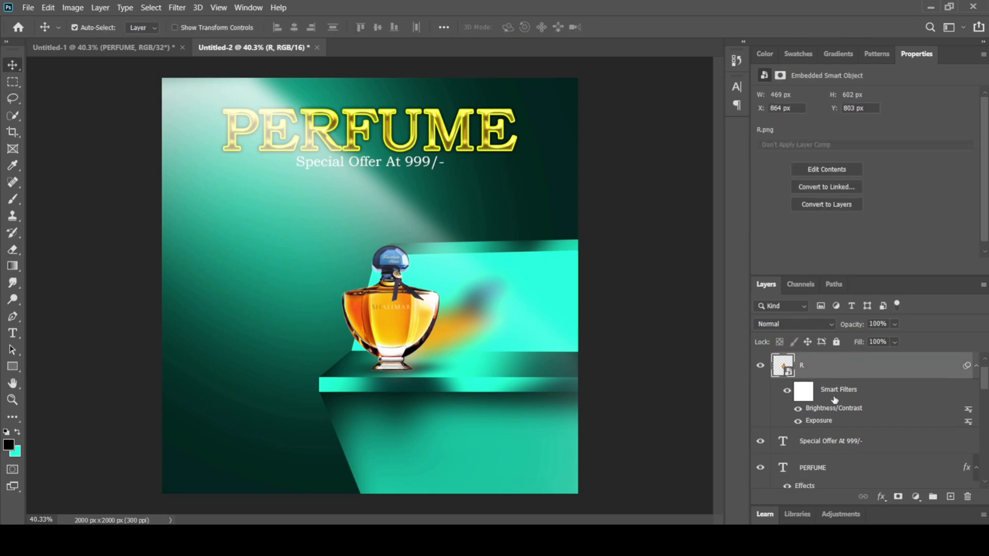
{"action": "left_click", "coordinate": [830, 468]}
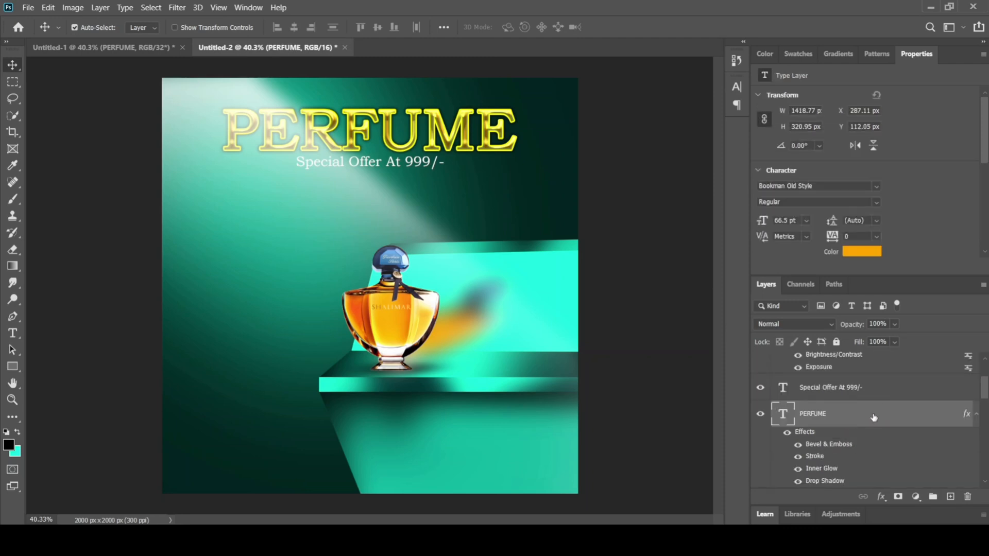
{"action": "left_click_drag", "start_coordinate": [873, 417], "coordinate": [875, 375]}
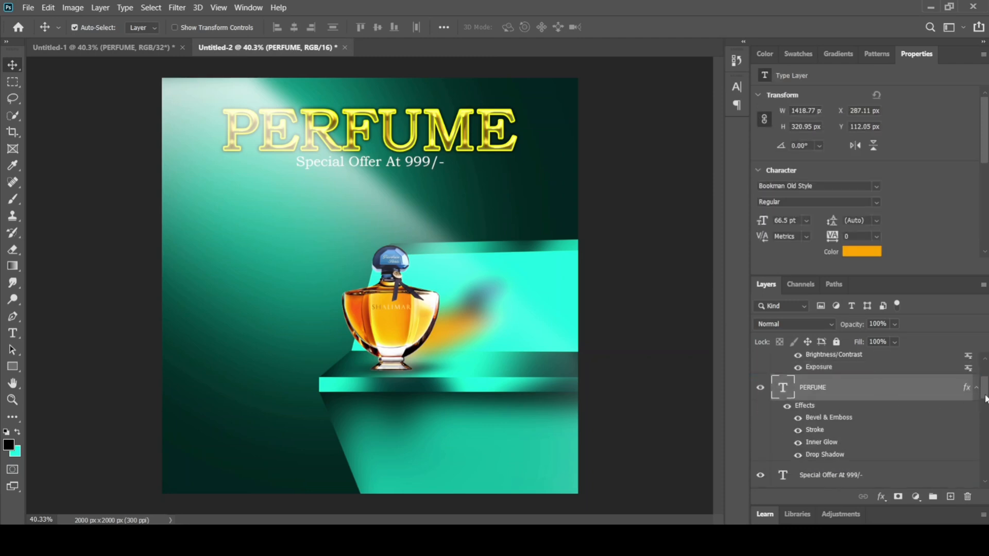
{"action": "left_click_drag", "start_coordinate": [986, 398], "coordinate": [986, 387]}
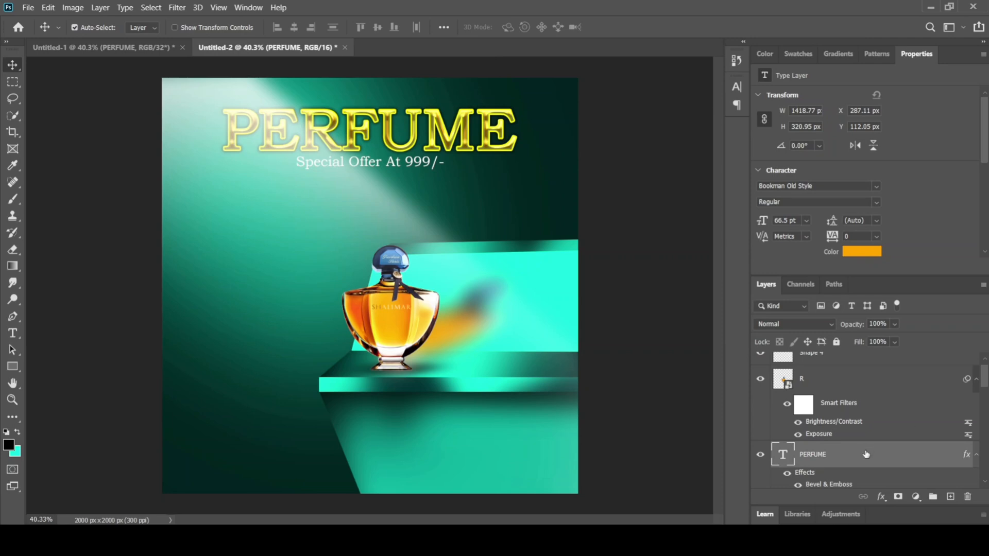
{"action": "left_click_drag", "start_coordinate": [866, 454], "coordinate": [873, 379]}
{"action": "left_click_drag", "start_coordinate": [987, 390], "coordinate": [985, 386]}
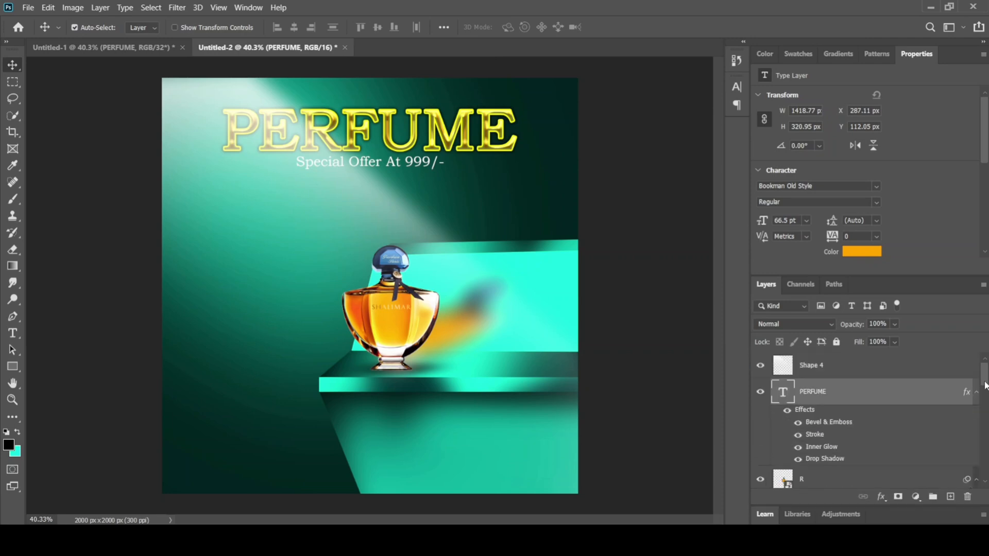
{"action": "left_click_drag", "start_coordinate": [797, 392], "coordinate": [805, 360]}
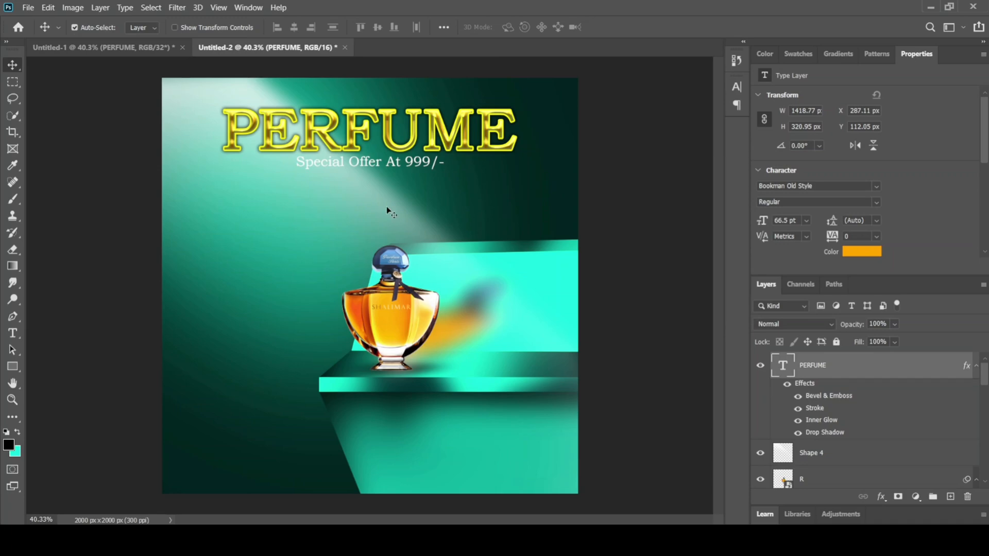
Step: Check the reference poster in Untitled-1, and in Untitled-2 draw a black 100 px circle without stroke on the shelf beside the bottle
{"action": "left_click", "coordinate": [89, 46]}
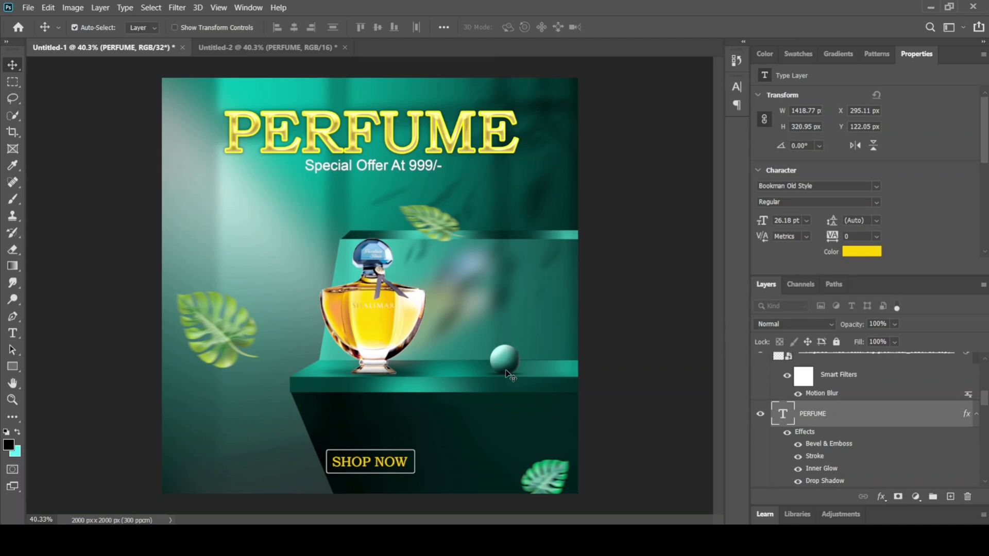
{"action": "left_click", "coordinate": [275, 48]}
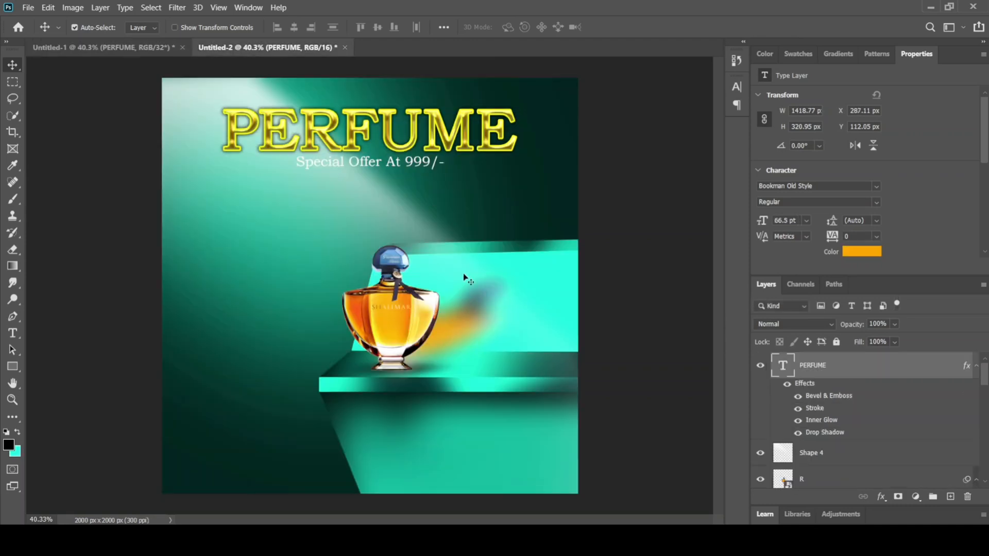
{"action": "left_click", "coordinate": [21, 374]}
{"action": "right_click", "coordinate": [22, 373]}
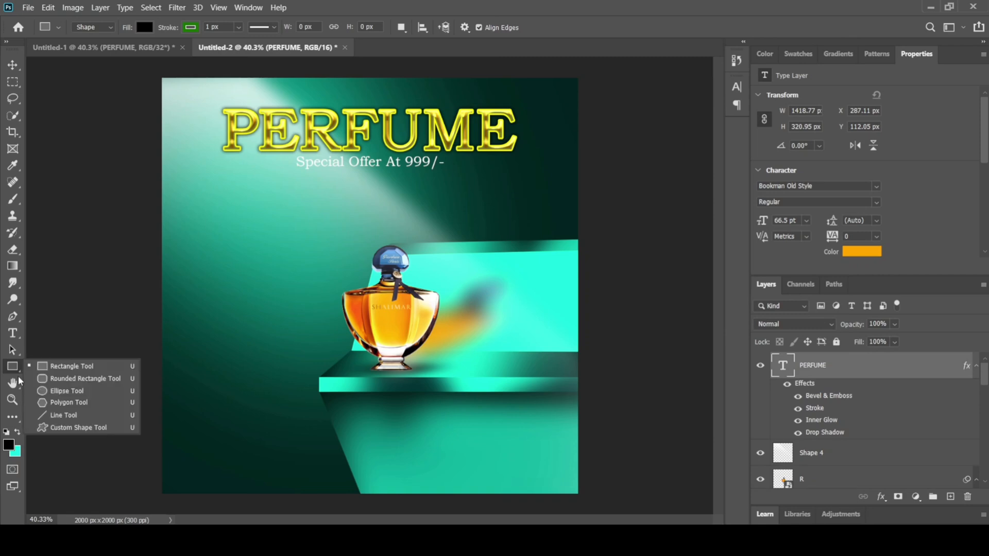
{"action": "left_click", "coordinate": [61, 391]}
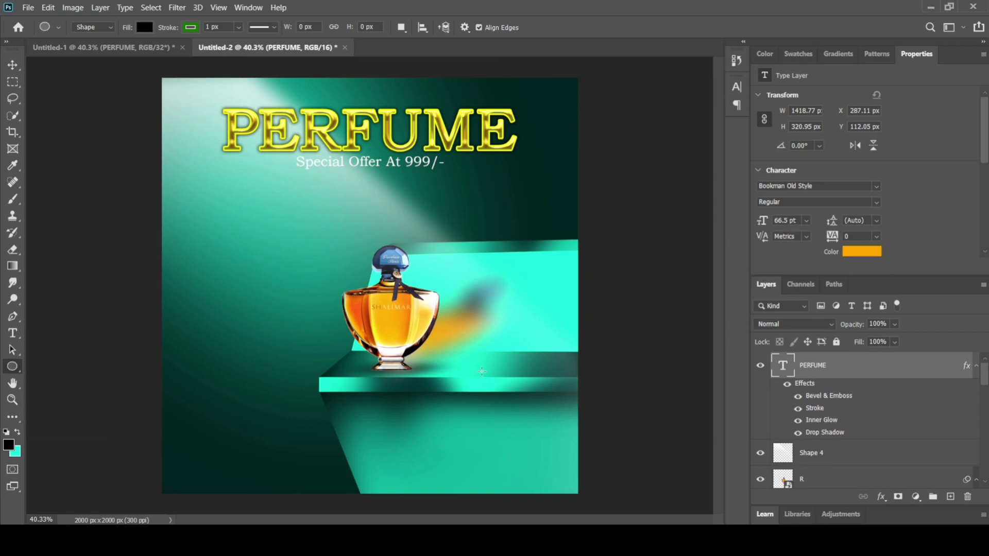
{"action": "scroll", "coordinate": [578, 359], "scroll_direction": "up", "scroll_amount": 3}
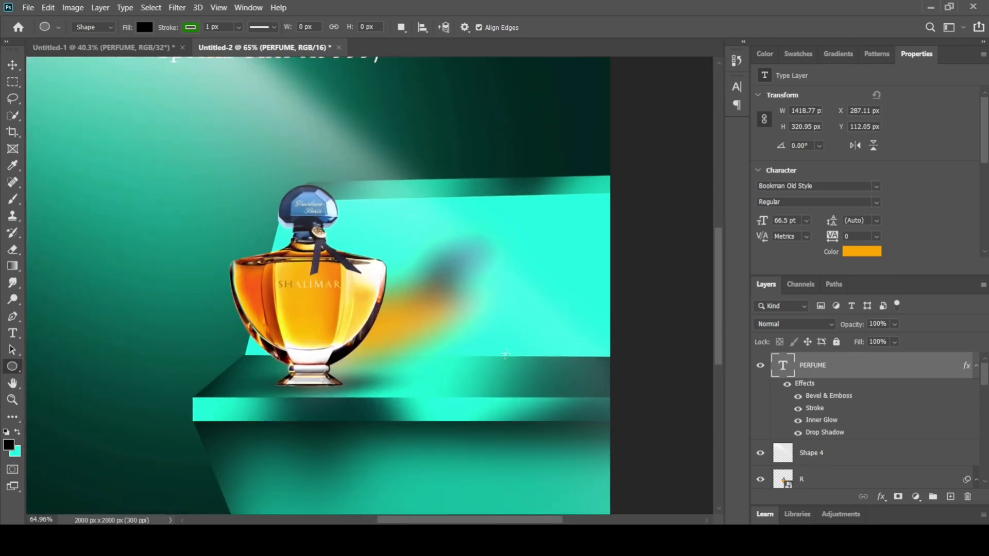
{"action": "left_click_drag", "start_coordinate": [488, 354], "coordinate": [530, 388]}
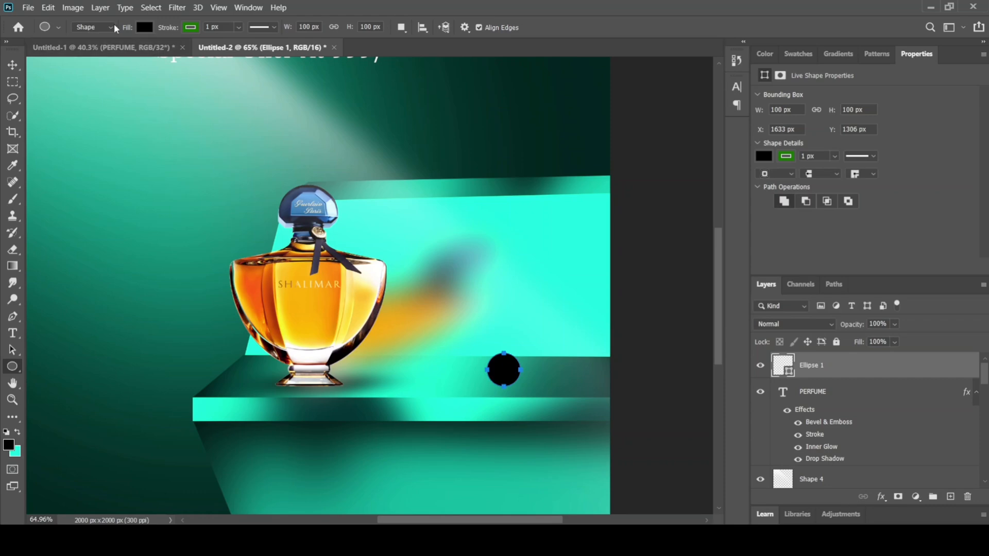
{"action": "left_click", "coordinate": [187, 30]}
{"action": "left_click", "coordinate": [115, 51]}
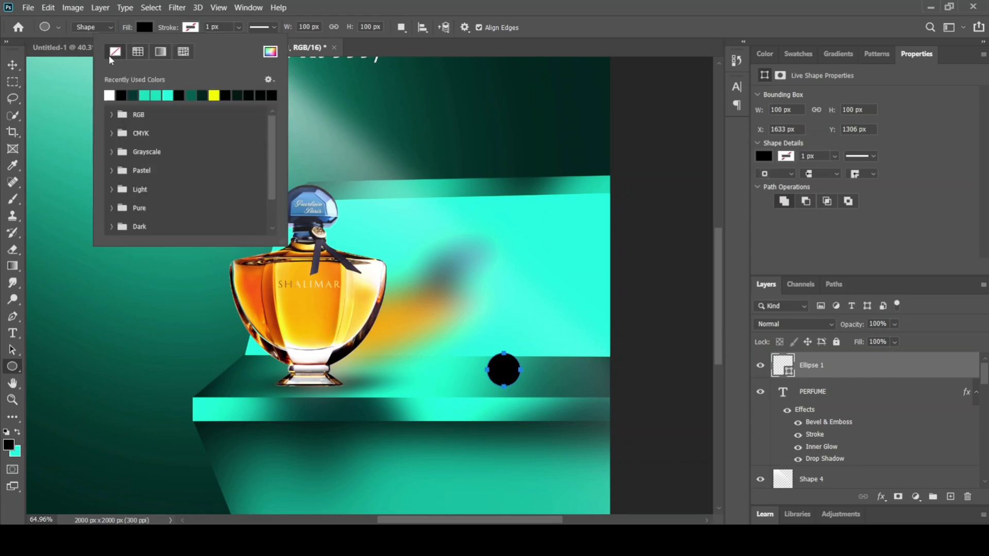
{"action": "left_click", "coordinate": [16, 66]}
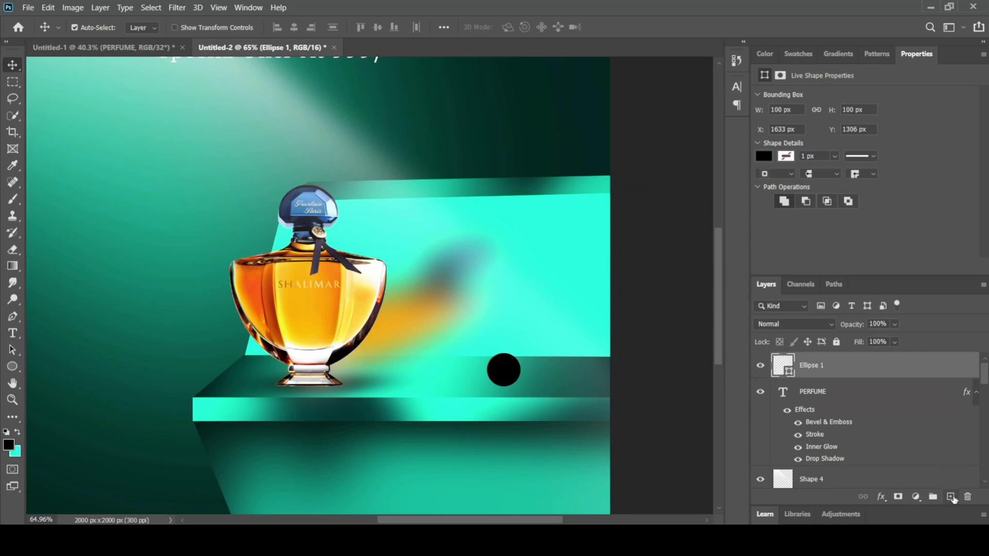
Step: Add a new empty layer above the circle and clip it to the circle with a clipping mask
{"action": "left_click", "coordinate": [951, 497]}
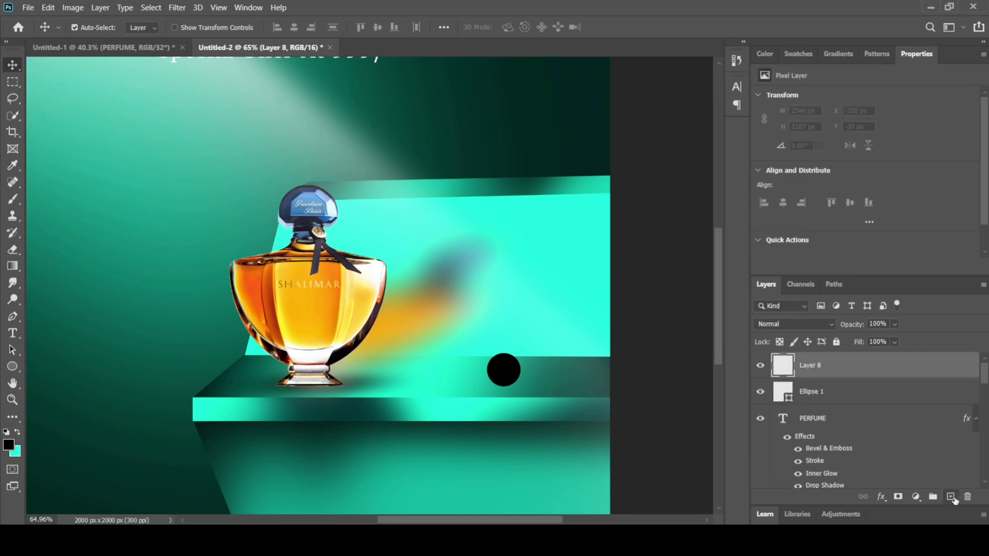
{"action": "right_click", "coordinate": [865, 375]}
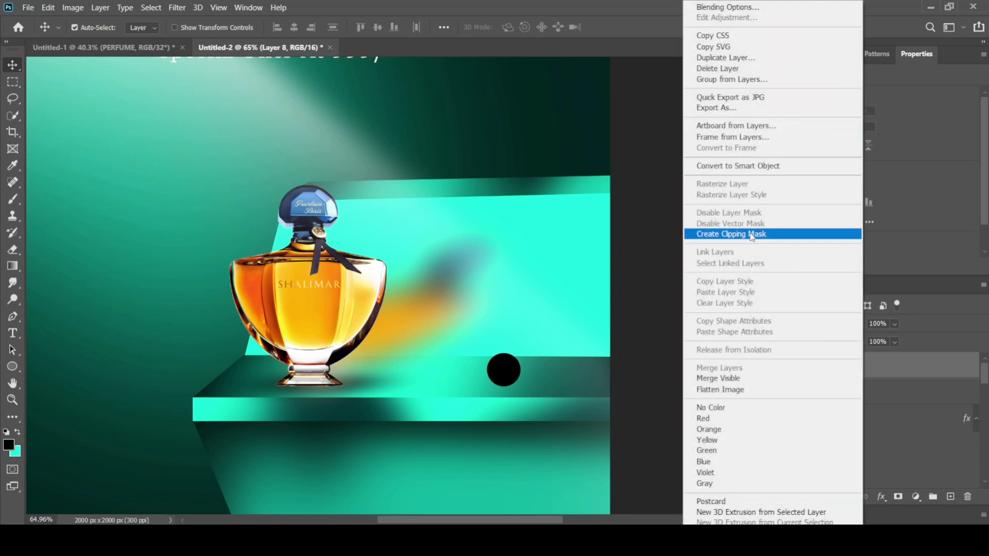
{"action": "left_click", "coordinate": [754, 235]}
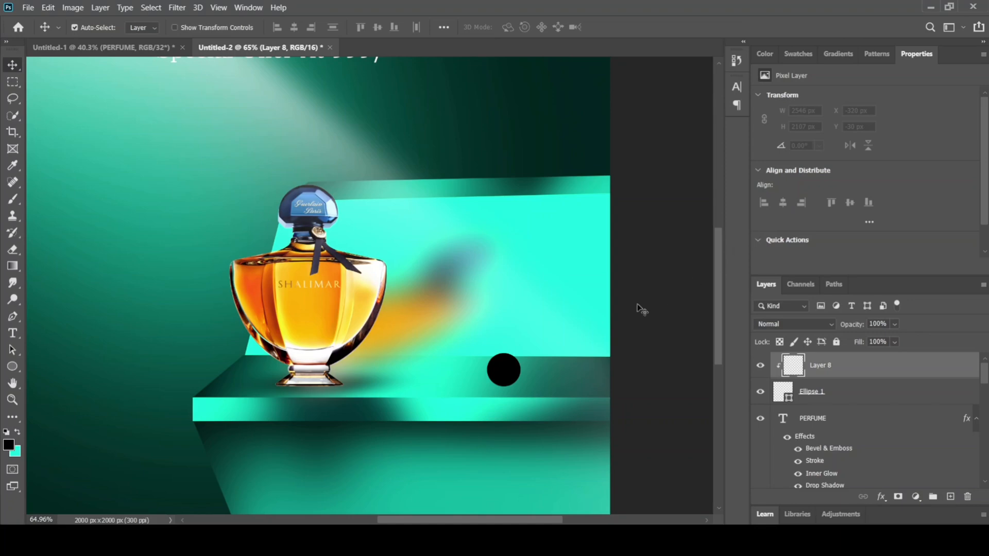
Step: Make turquoise 16ffe1 the foreground color with the clipped layer above the circle active
{"action": "left_click", "coordinate": [18, 434]}
{"action": "left_click", "coordinate": [10, 446]}
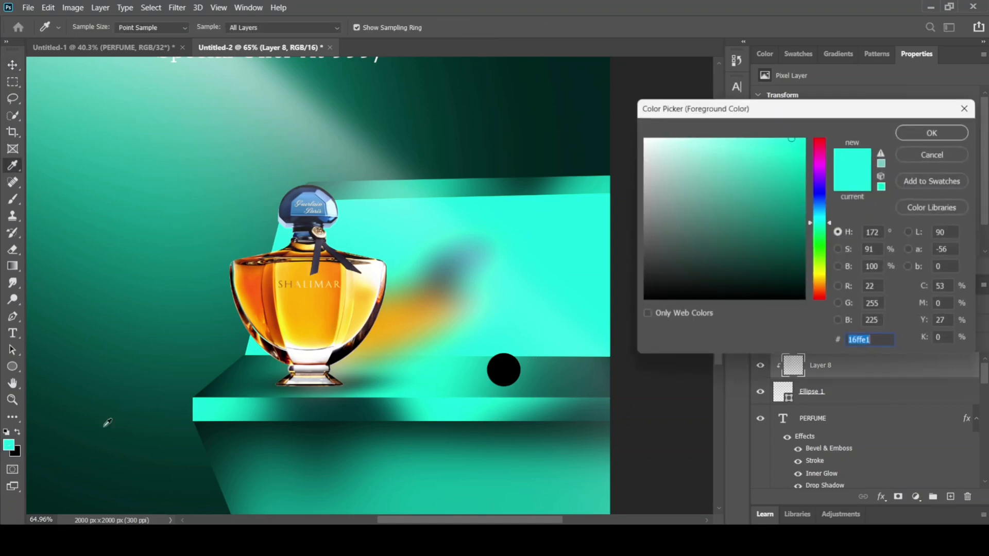
{"action": "left_click", "coordinate": [935, 132]}
{"action": "key", "text": "v"}
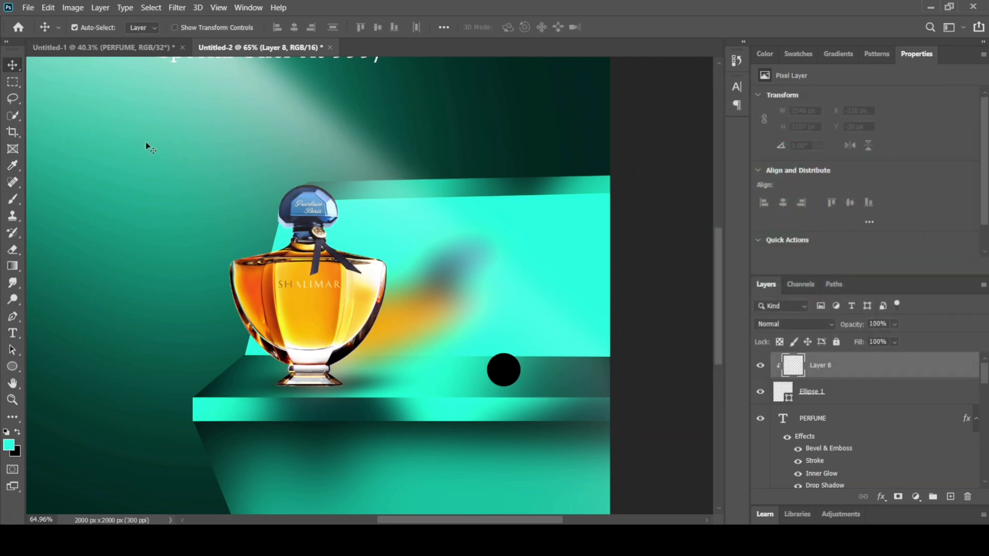
Step: Restore the flattened soft brush to a round tip, 117 px in size with 0% hardness
{"action": "left_click", "coordinate": [12, 201]}
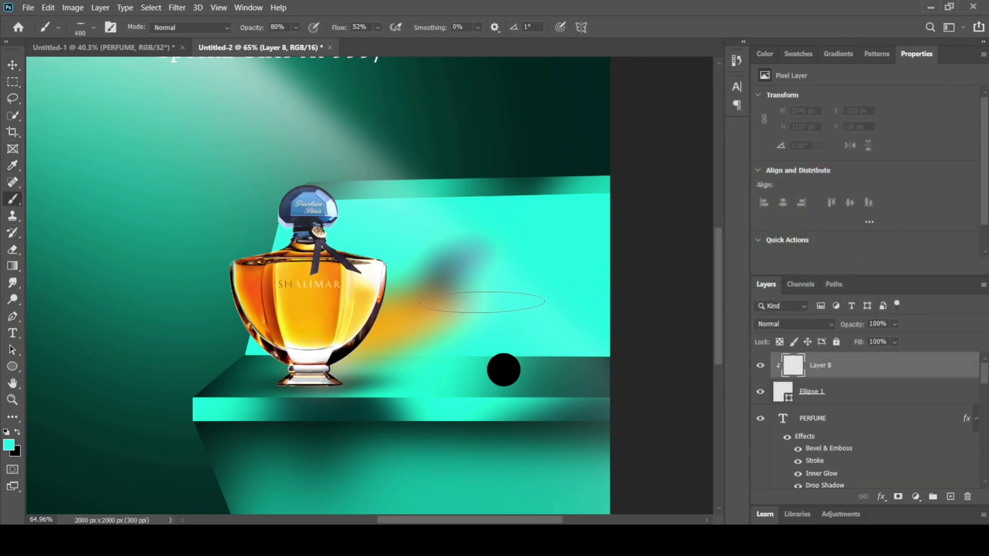
{"action": "left_click", "coordinate": [87, 31]}
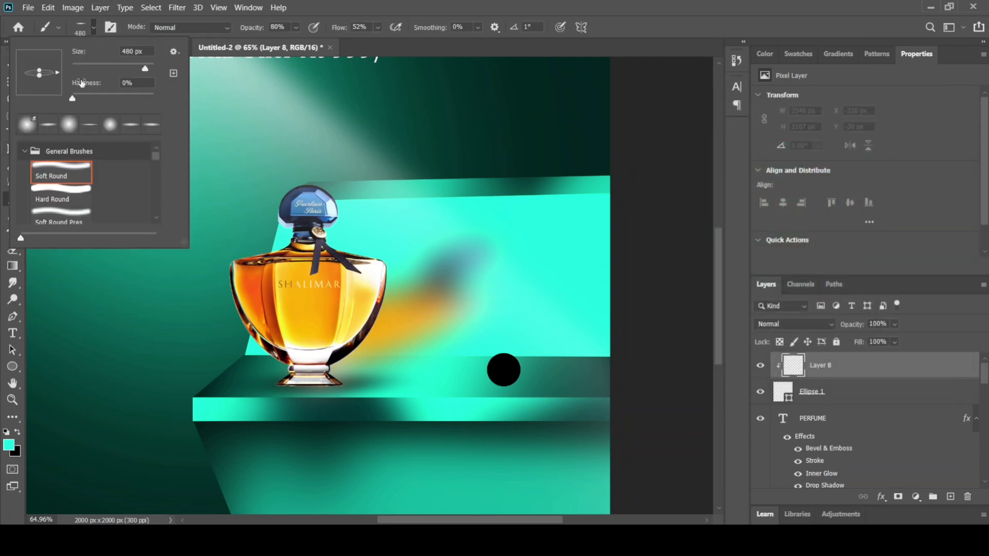
{"action": "left_click_drag", "start_coordinate": [39, 76], "coordinate": [39, 90]}
{"action": "left_click", "coordinate": [81, 27]}
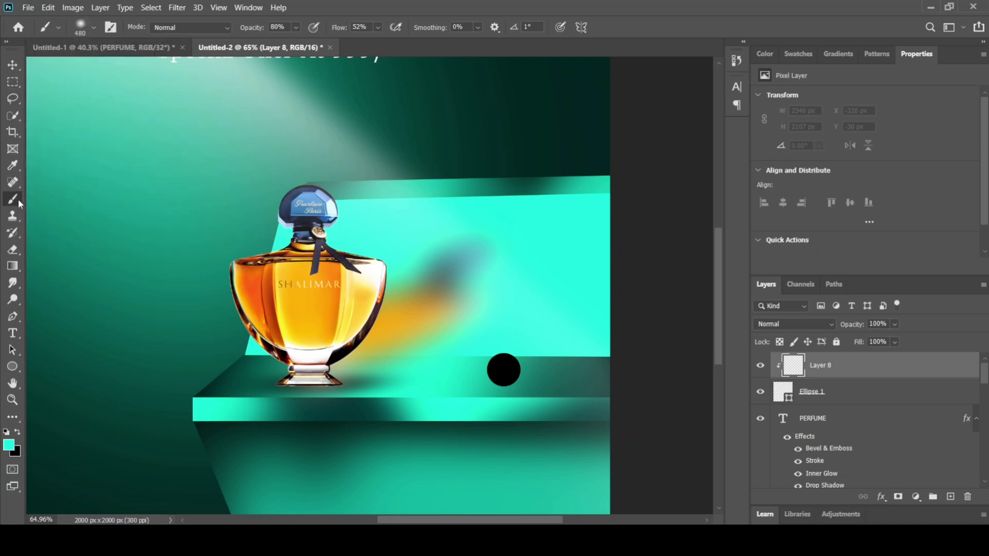
{"action": "left_click", "coordinate": [96, 29]}
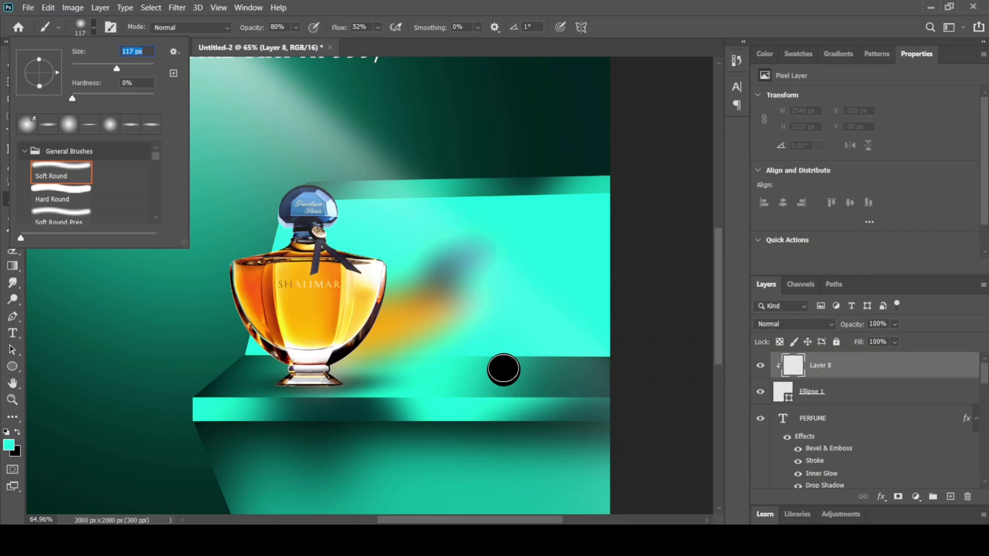
{"action": "left_click", "coordinate": [278, 106]}
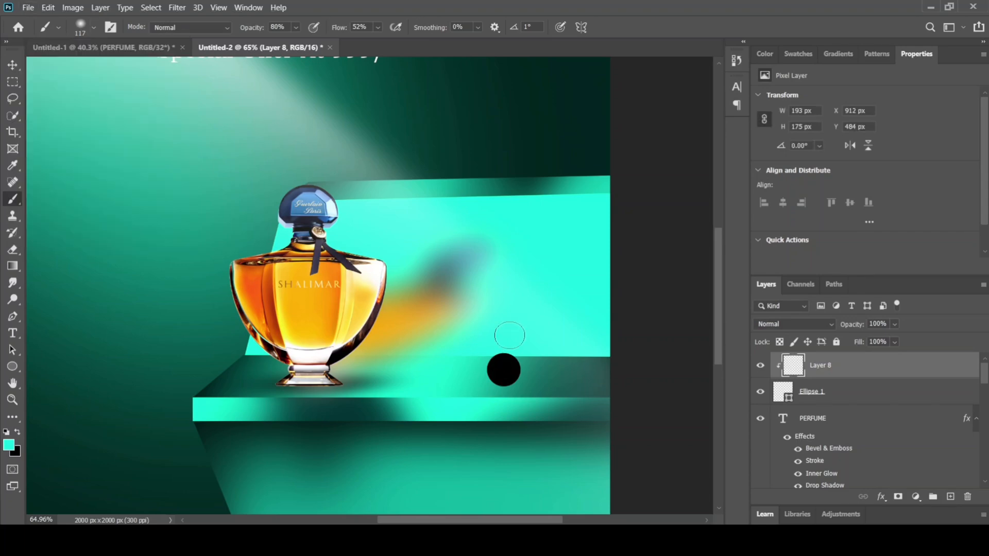
Step: Paint a turquoise highlight on the circle's upper-left side and undo the extra stroke
{"action": "scroll", "coordinate": [519, 357], "scroll_direction": "up", "scroll_amount": 4}
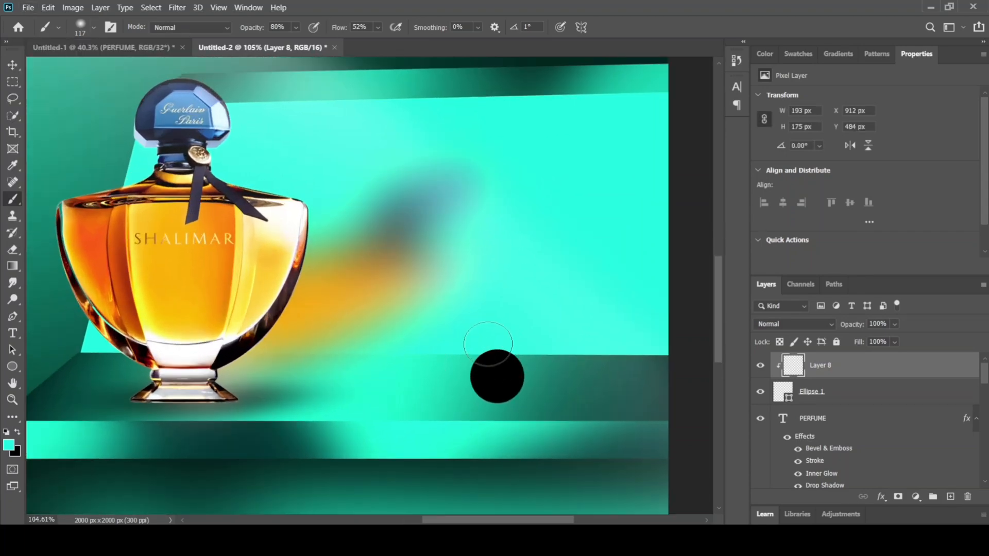
{"action": "mouse_move", "coordinate": [460, 361]}
{"action": "left_mouse_down"}
{"action": "mouse_move", "coordinate": [457, 384]}
{"action": "mouse_move", "coordinate": [468, 356]}
{"action": "mouse_move", "coordinate": [499, 342]}
{"action": "mouse_move", "coordinate": [538, 351]}
{"action": "mouse_move", "coordinate": [491, 330]}
{"action": "mouse_move", "coordinate": [469, 341]}
{"action": "mouse_move", "coordinate": [453, 367]}
{"action": "mouse_move", "coordinate": [465, 351]}
{"action": "left_mouse_up"}
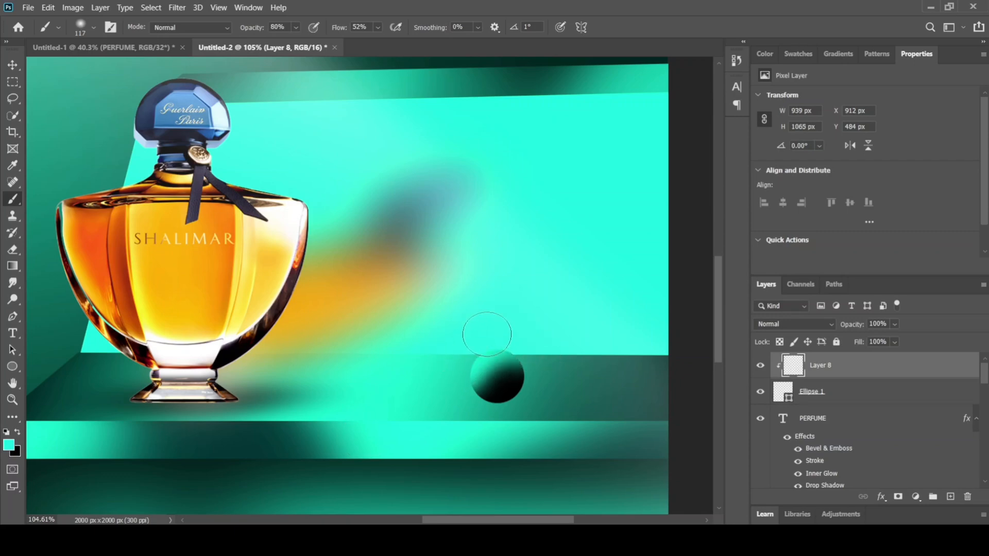
{"action": "left_click_drag", "start_coordinate": [506, 336], "coordinate": [325, 374]}
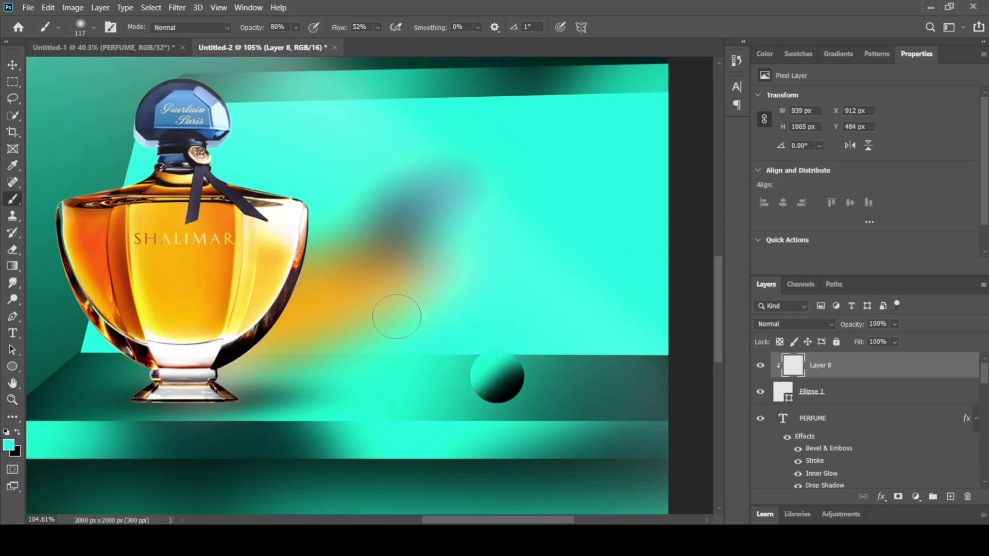
{"action": "key", "text": "ctrl+z"}
Step: Enlarge the brush to 152 px, try a turquoise stroke around the circle's lower edge, and undo that stroke
{"action": "left_click", "coordinate": [93, 27]}
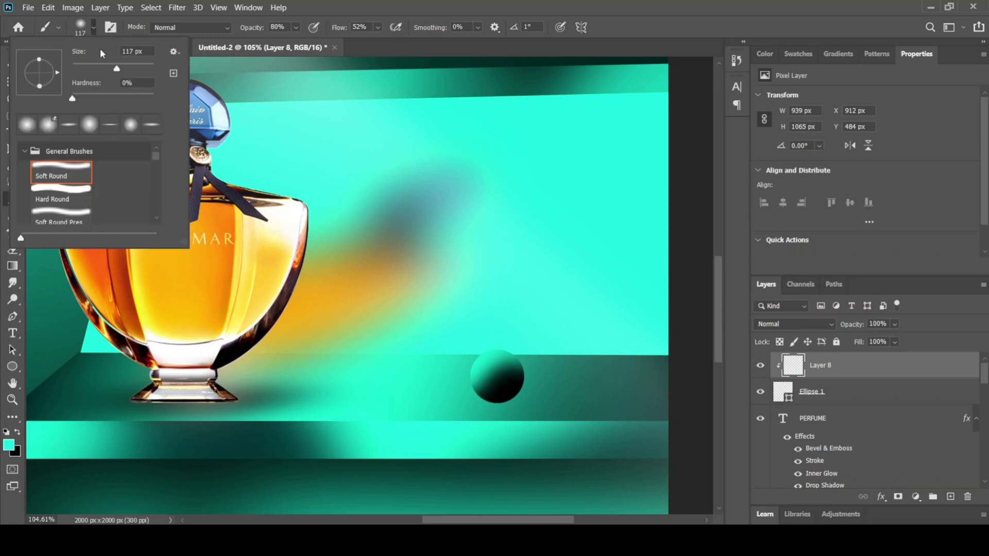
{"action": "left_click_drag", "start_coordinate": [123, 66], "coordinate": [130, 67]}
{"action": "left_click", "coordinate": [494, 340]}
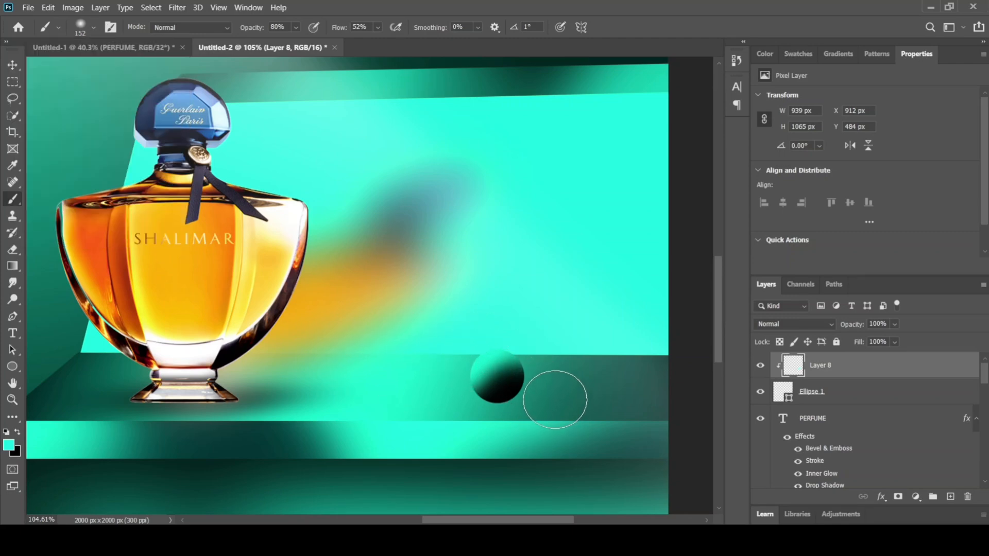
{"action": "mouse_move", "coordinate": [550, 387]}
{"action": "left_mouse_down"}
{"action": "mouse_move", "coordinate": [494, 434]}
{"action": "mouse_move", "coordinate": [410, 409]}
{"action": "left_mouse_up"}
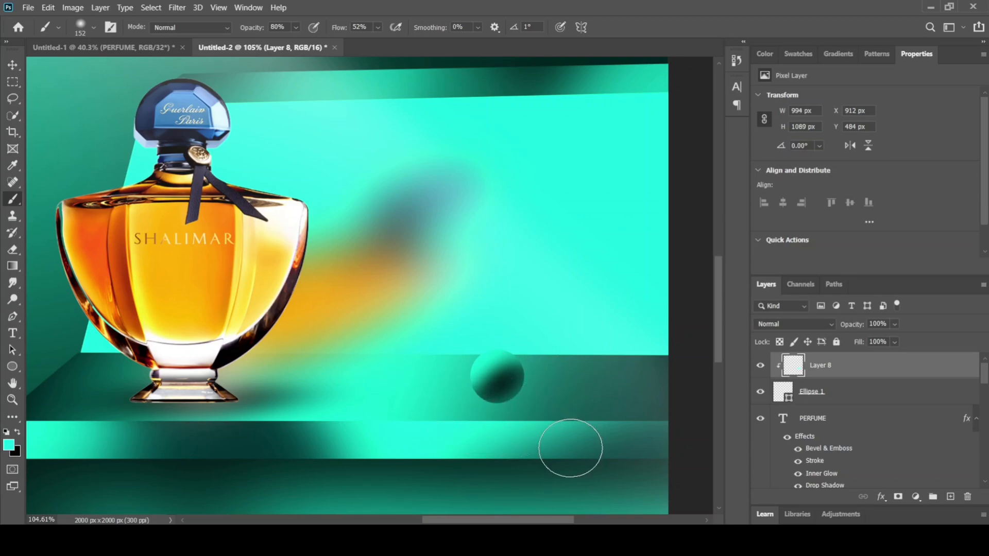
{"action": "key", "text": "ctrl+z"}
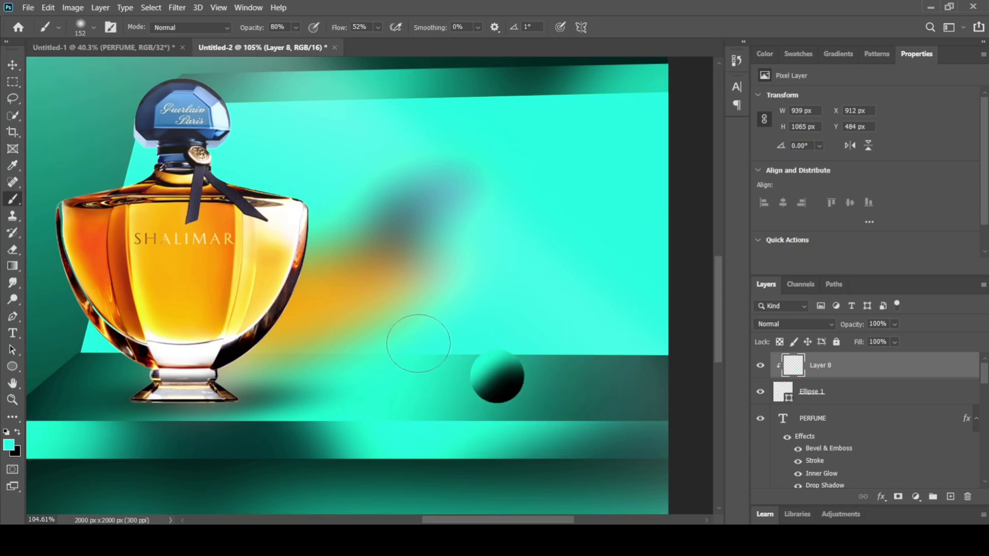
Step: Set the foreground color to white ffffff and paint a soft highlight on the sphere's upper-left side
{"action": "left_click", "coordinate": [8, 444]}
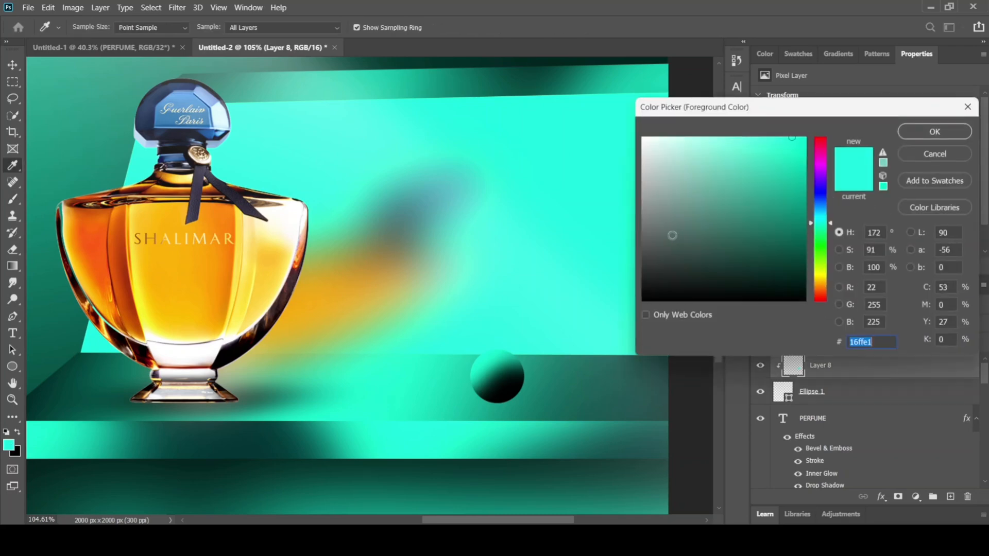
{"action": "type", "text": "ffffff"}
{"action": "left_click", "coordinate": [934, 131]}
{"action": "key", "text": "b"}
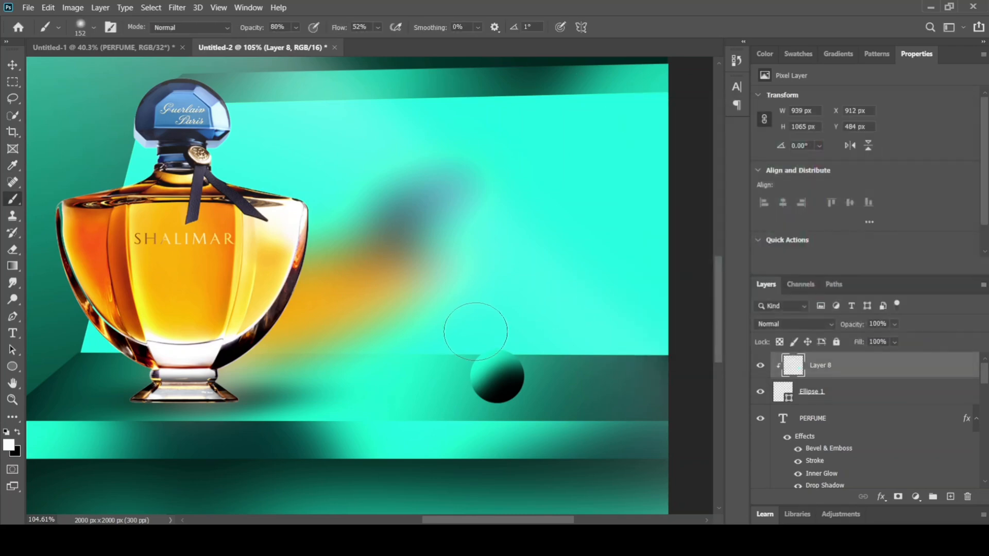
{"action": "scroll", "coordinate": [492, 349], "scroll_direction": "up", "scroll_amount": 2}
{"action": "scroll", "coordinate": [492, 349], "scroll_direction": "up", "scroll_amount": 4}
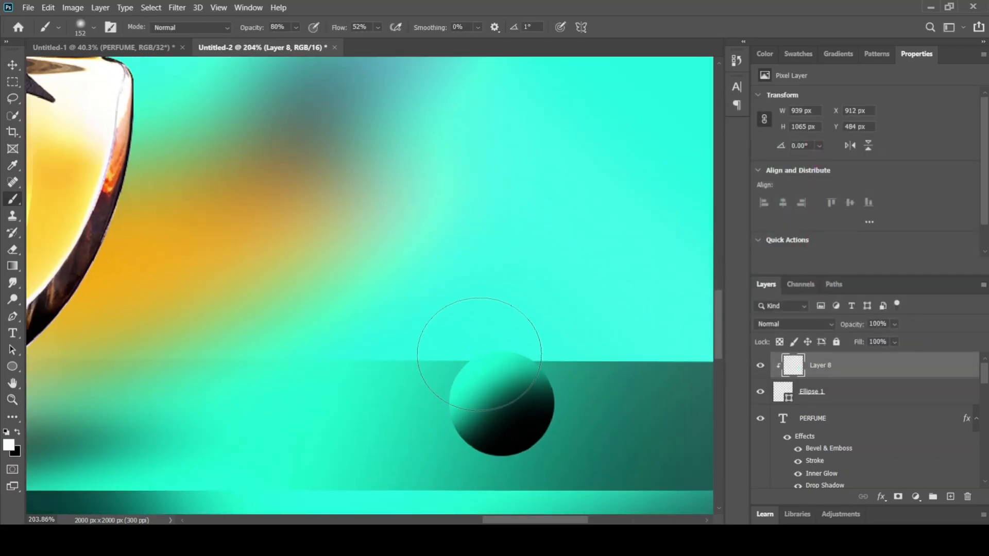
{"action": "mouse_move", "coordinate": [455, 317]}
{"action": "left_mouse_down"}
{"action": "mouse_move", "coordinate": [434, 313]}
{"action": "mouse_move", "coordinate": [415, 346]}
{"action": "mouse_move", "coordinate": [421, 325]}
{"action": "mouse_move", "coordinate": [465, 308]}
{"action": "left_mouse_up"}
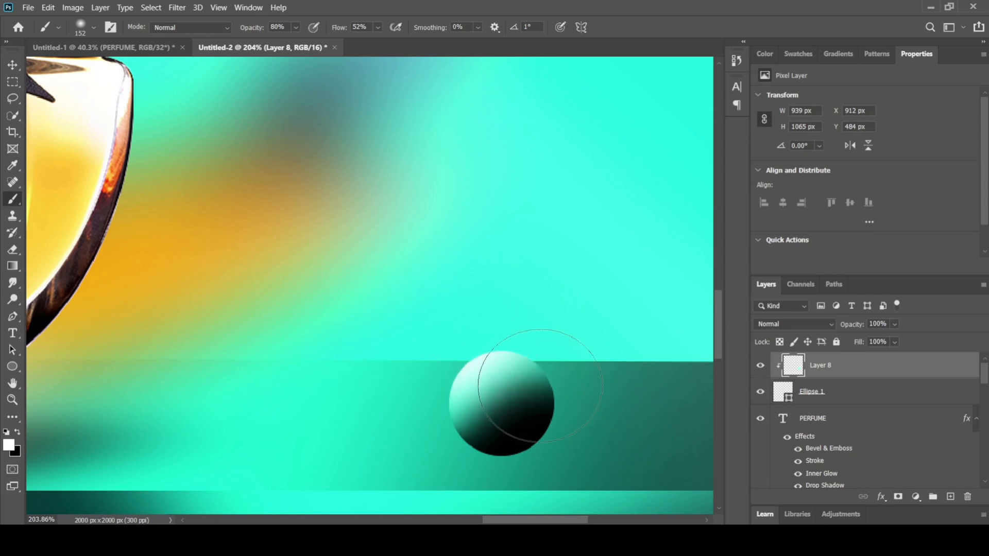
Step: Try white reflected light around the sphere's lower edge at 80% opacity and undo the excess strokes
{"action": "mouse_move", "coordinate": [500, 512]}
{"action": "left_mouse_down"}
{"action": "mouse_move", "coordinate": [592, 474]}
{"action": "mouse_move", "coordinate": [619, 422]}
{"action": "mouse_move", "coordinate": [550, 460]}
{"action": "left_mouse_up"}
{"action": "key", "text": "ctrl+z"}
{"action": "key", "text": "ctrl+z"}
{"action": "key", "text": "ctrl+z"}
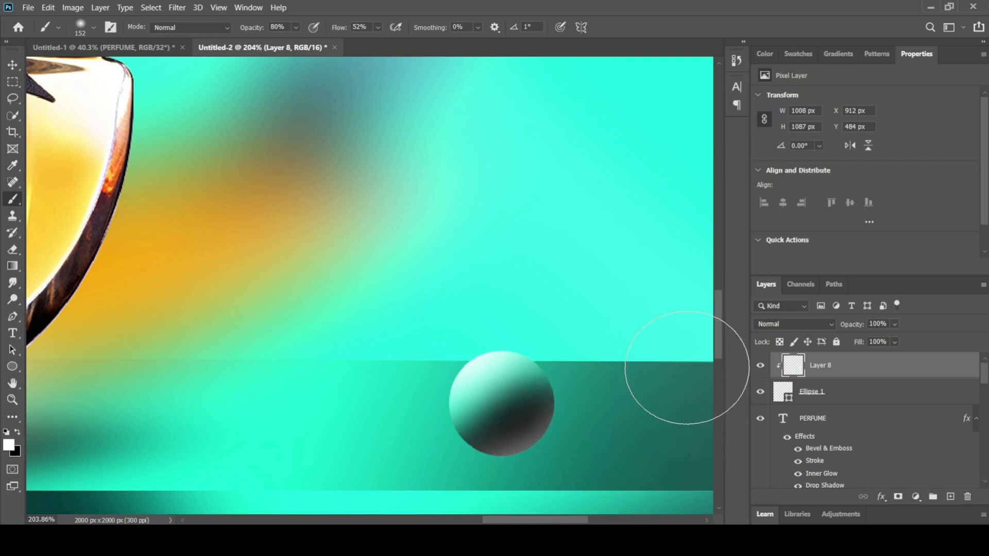
{"action": "key", "text": "ctrl+z"}
{"action": "key", "text": "ctrl+z"}
{"action": "key", "text": "ctrl+z"}
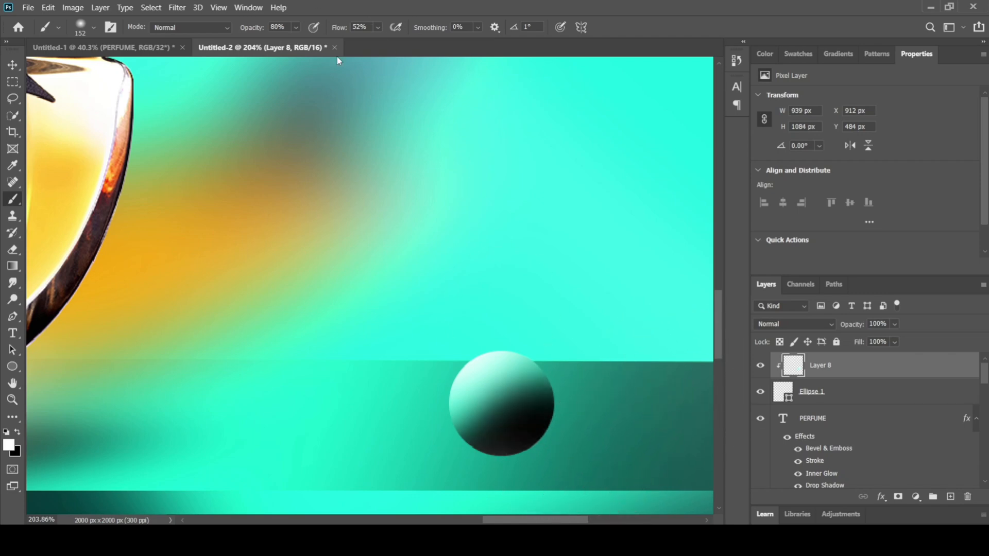
Step: Lower the brush opacity to 27%, brush faint white light onto the sphere's lower edge, and undo the excess strokes
{"action": "left_click", "coordinate": [297, 27]}
{"action": "left_click", "coordinate": [277, 41]}
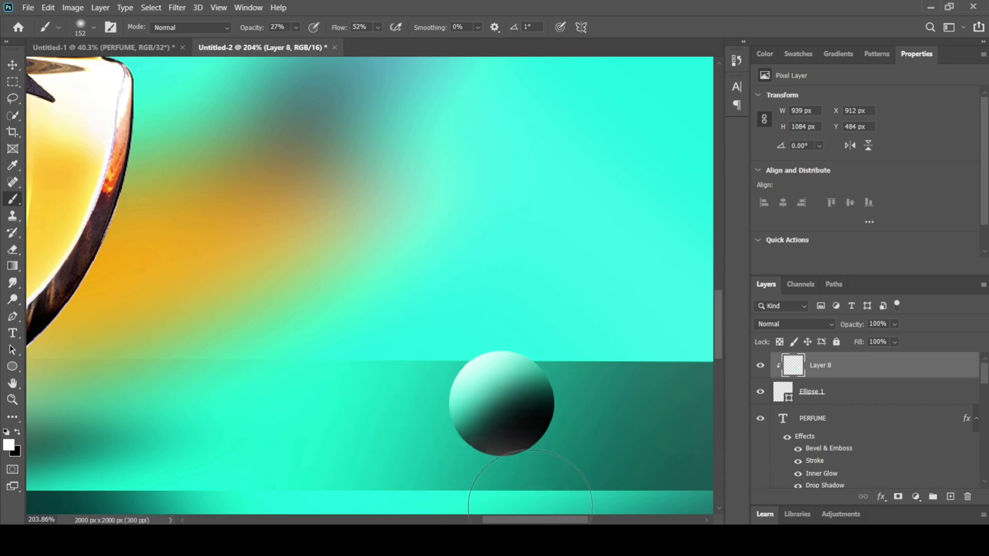
{"action": "mouse_move", "coordinate": [582, 483]}
{"action": "left_mouse_down"}
{"action": "mouse_move", "coordinate": [606, 448]}
{"action": "mouse_move", "coordinate": [591, 486]}
{"action": "mouse_move", "coordinate": [657, 435]}
{"action": "mouse_move", "coordinate": [635, 344]}
{"action": "left_mouse_up"}
{"action": "key", "text": "ctrl+z"}
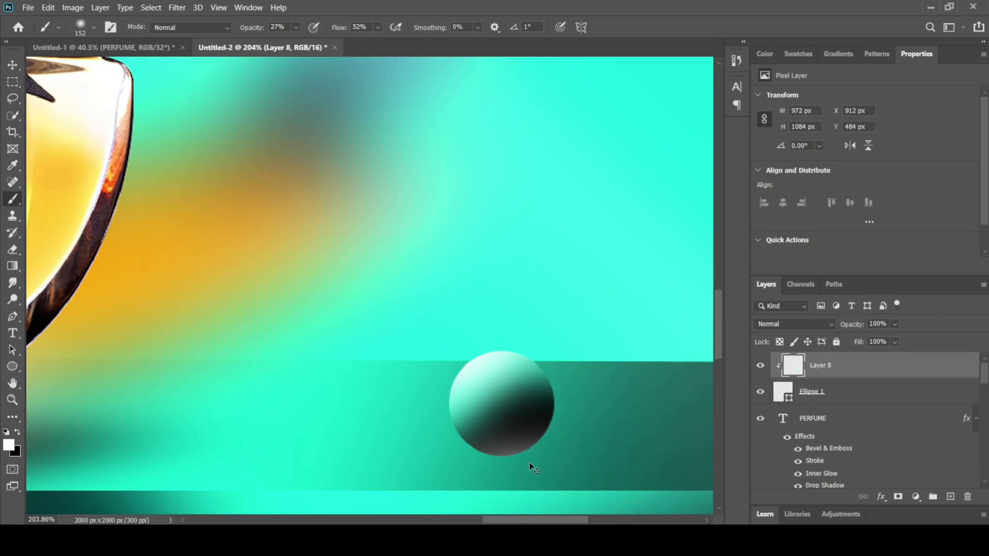
{"action": "key", "text": "ctrl+z"}
Step: Convert the Ellipse 1 circle and its clipped shading layer, Layer 8, together into one smart object
{"action": "left_click", "coordinate": [15, 63]}
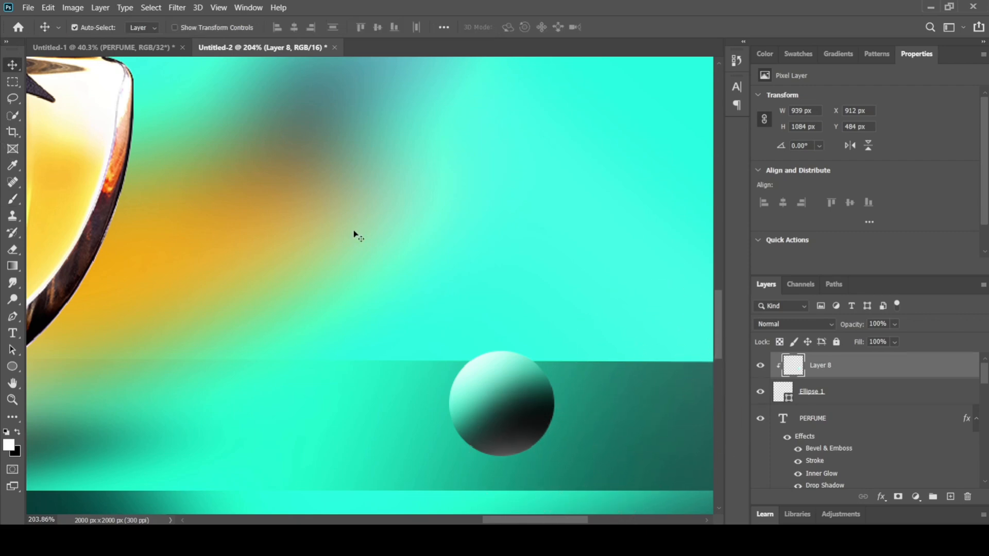
{"action": "scroll", "coordinate": [438, 277], "scroll_direction": "down", "scroll_amount": 11}
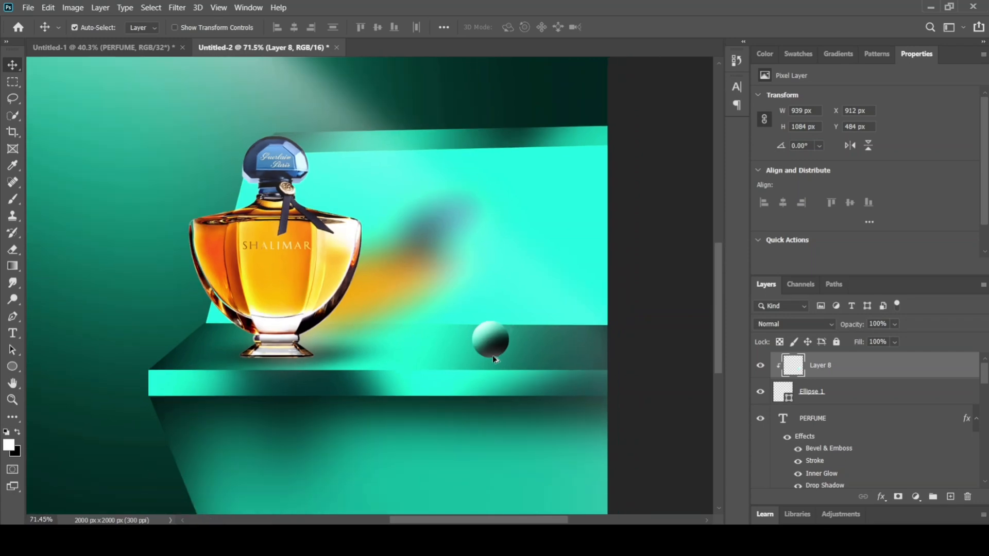
{"action": "scroll", "coordinate": [489, 358], "scroll_direction": "up", "scroll_amount": 2}
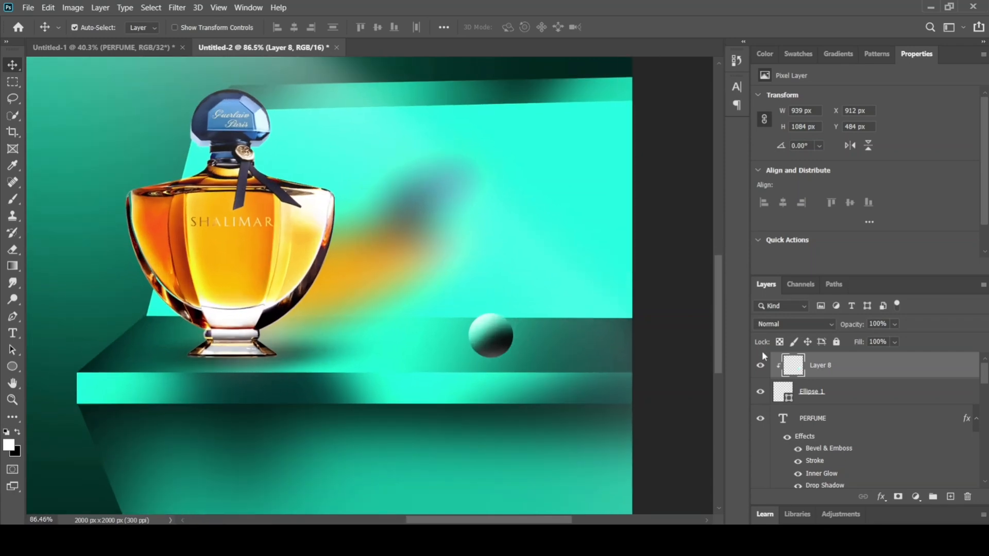
{"action": "left_click", "coordinate": [853, 392]}
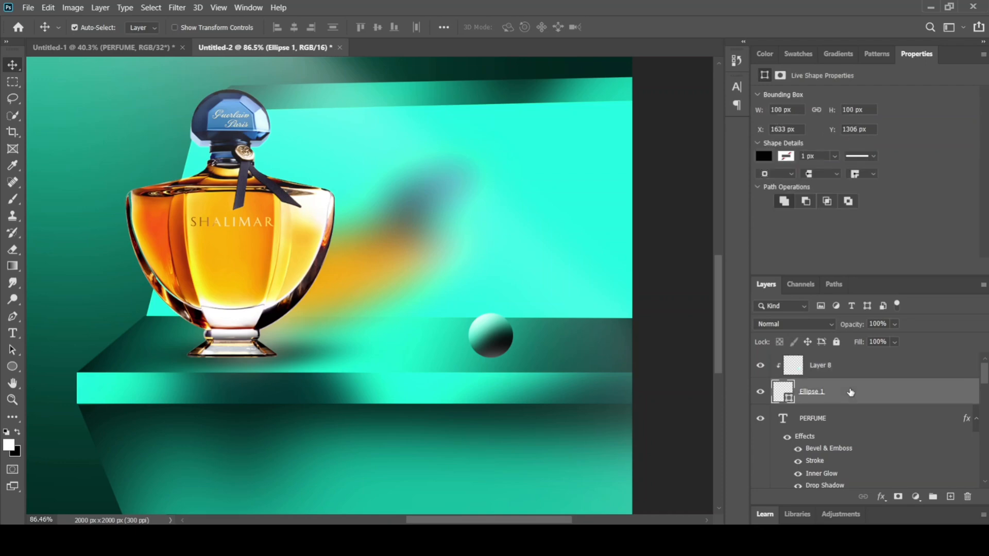
{"action": "left_click", "coordinate": [864, 370]}
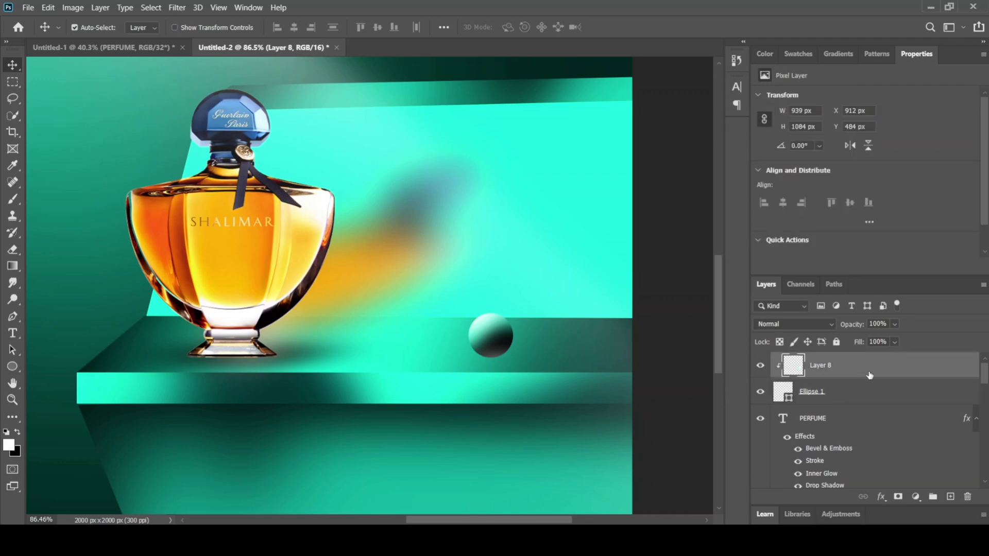
{"action": "left_click", "coordinate": [849, 395], "text": "ctrl"}
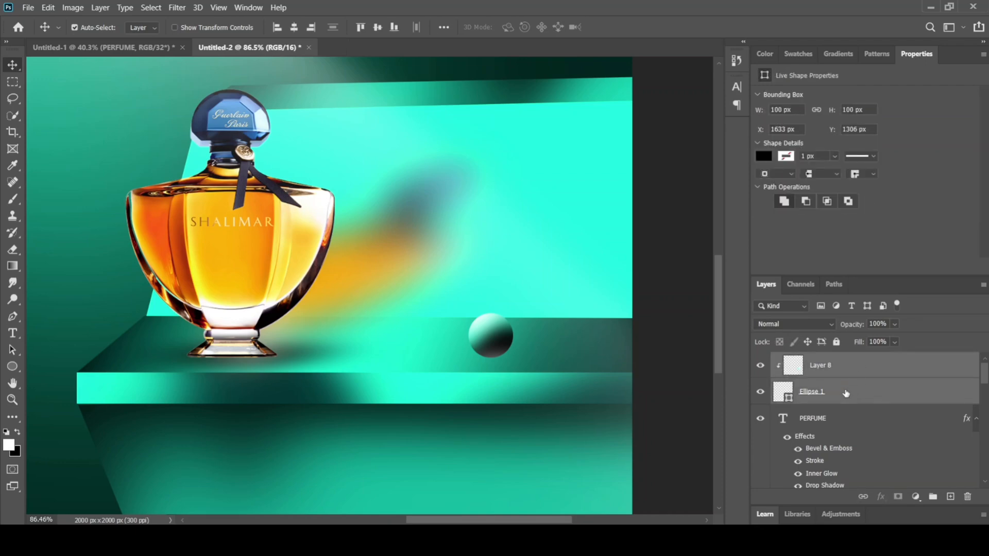
{"action": "right_click", "coordinate": [837, 392]}
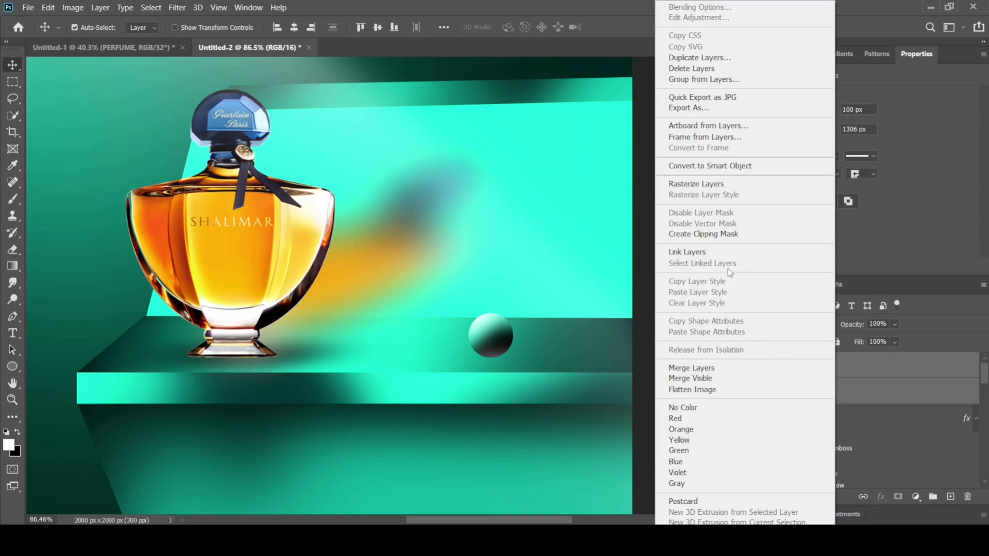
{"action": "left_click", "coordinate": [707, 167]}
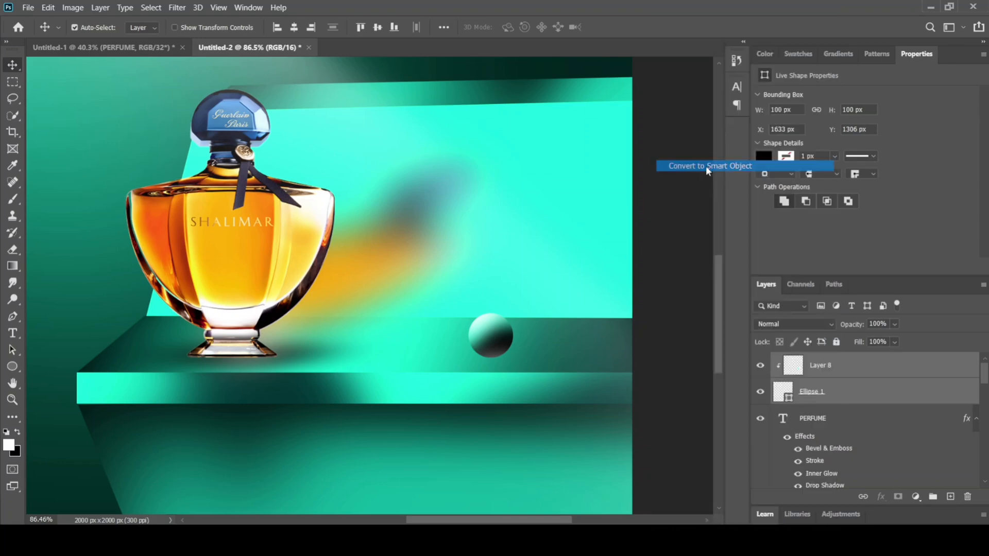
Step: Add a new empty layer and place it directly beneath the sphere's smart object layer
{"action": "left_click", "coordinate": [950, 497]}
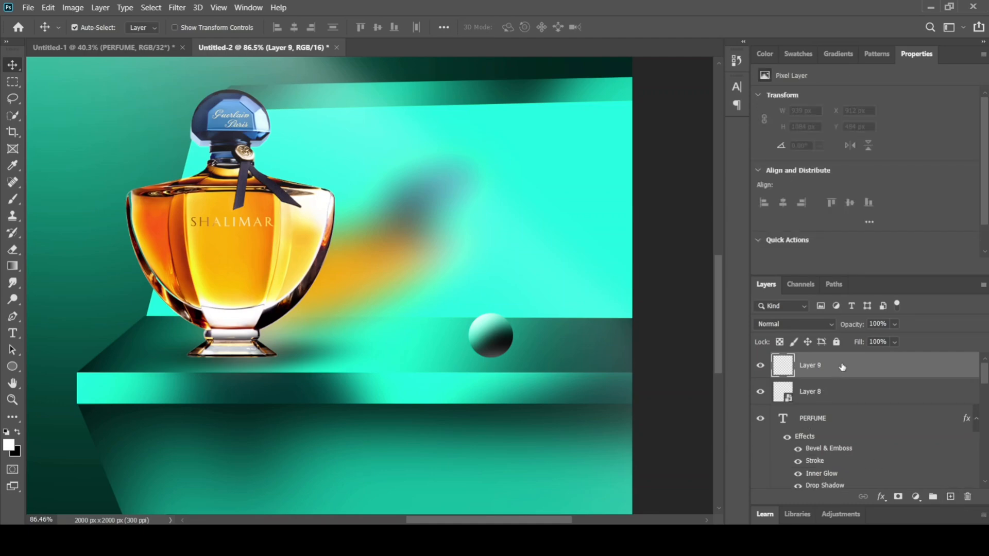
{"action": "left_click_drag", "start_coordinate": [842, 366], "coordinate": [921, 421]}
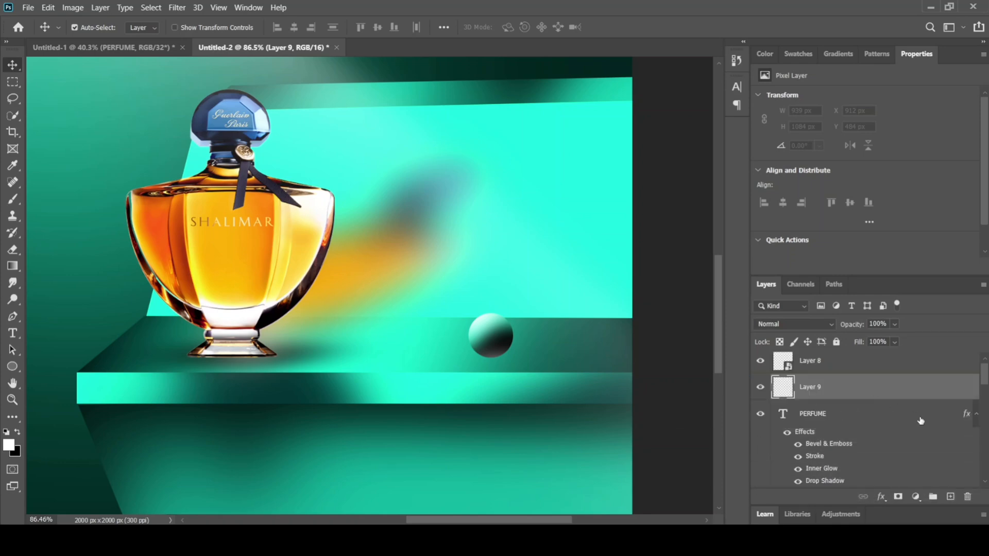
{"action": "left_click_drag", "start_coordinate": [986, 373], "coordinate": [985, 372]}
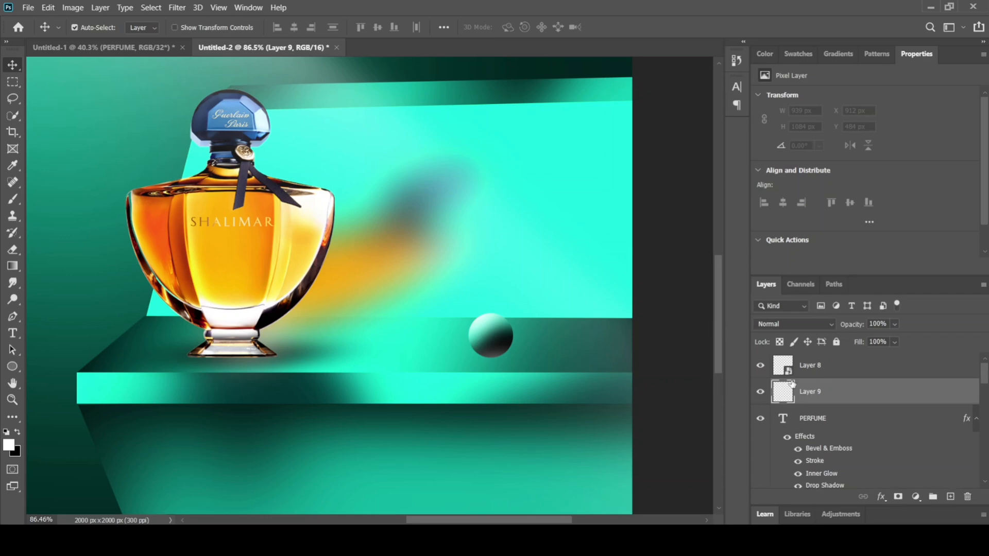
Step: Paint a faint black contact shadow beneath the sphere on Layer 9, using a flattened 152 px soft round brush
{"action": "left_click", "coordinate": [6, 432]}
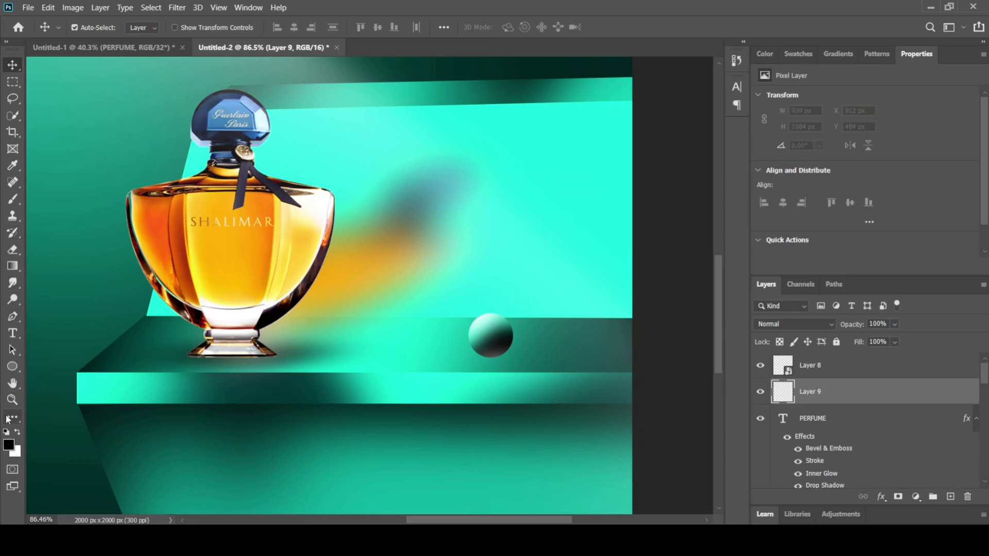
{"action": "left_click", "coordinate": [13, 200]}
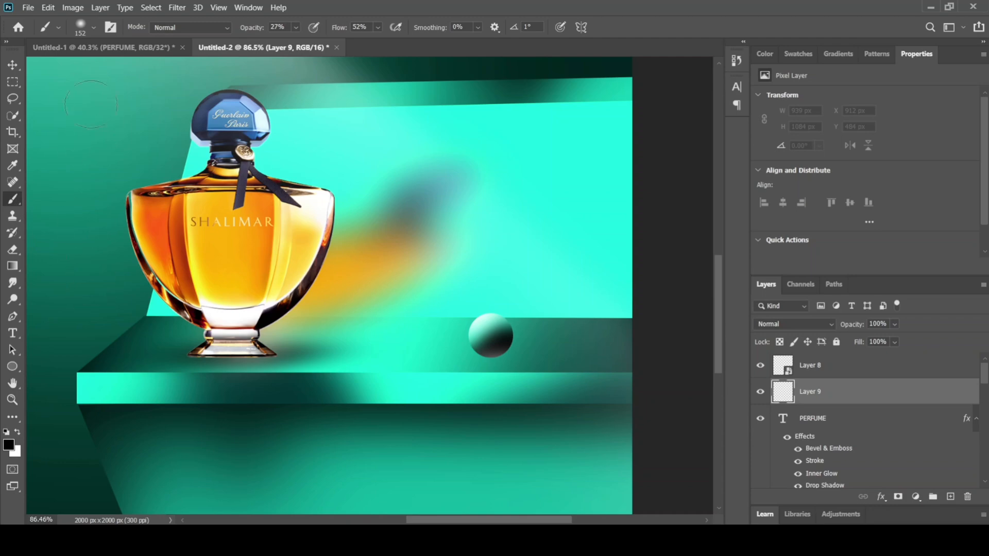
{"action": "left_click", "coordinate": [94, 30]}
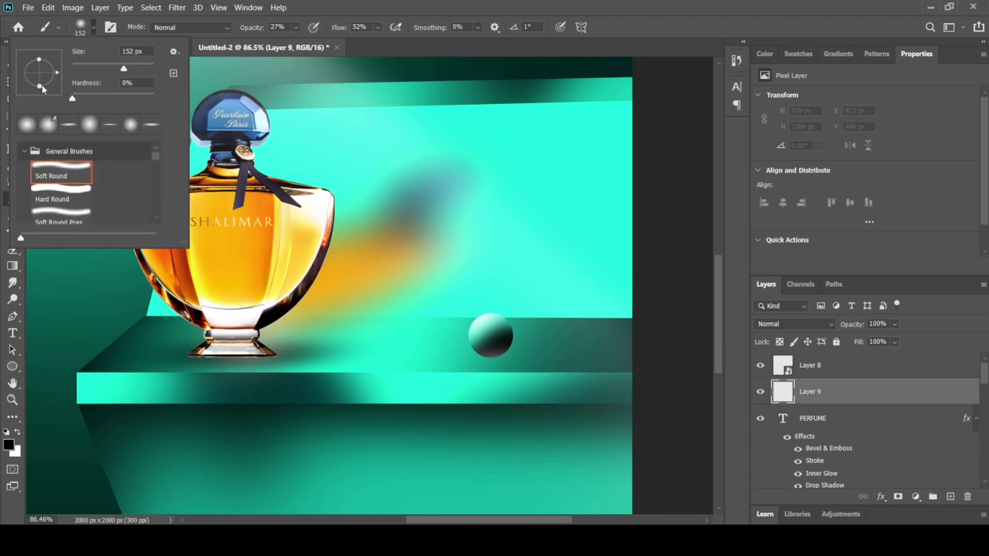
{"action": "left_click_drag", "start_coordinate": [42, 87], "coordinate": [42, 75]}
{"action": "left_click", "coordinate": [490, 357]}
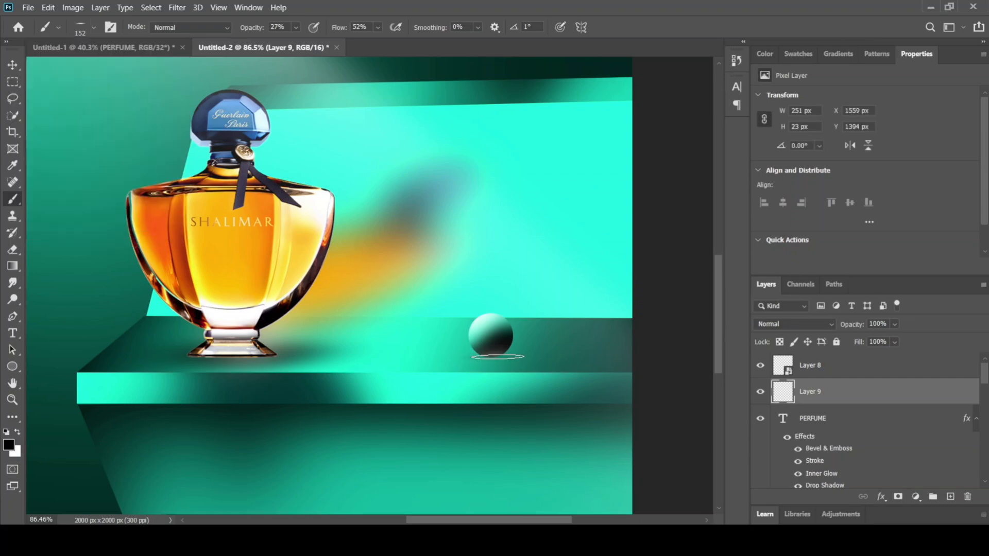
{"action": "left_click", "coordinate": [491, 357]}
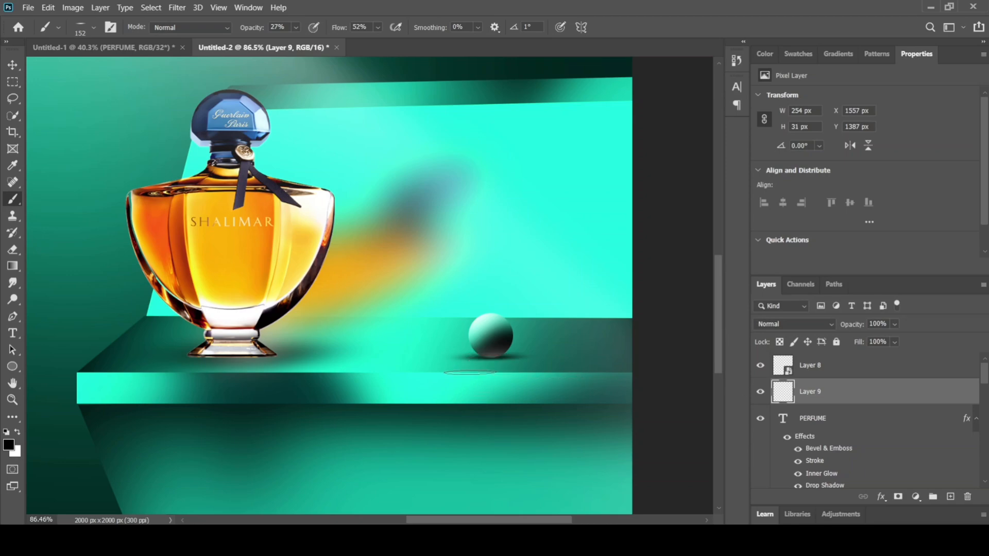
{"action": "left_click", "coordinate": [13, 65]}
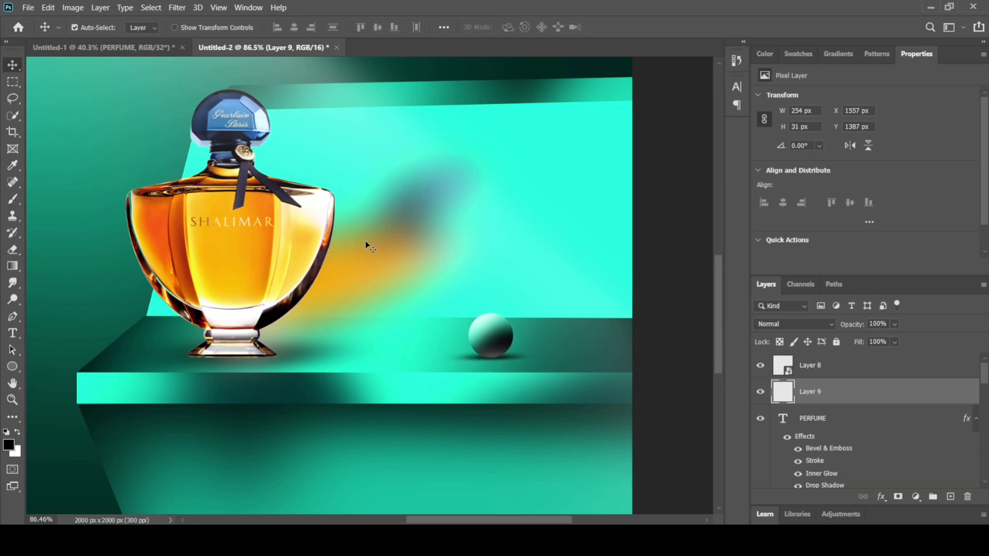
{"action": "key", "text": "ctrl+0"}
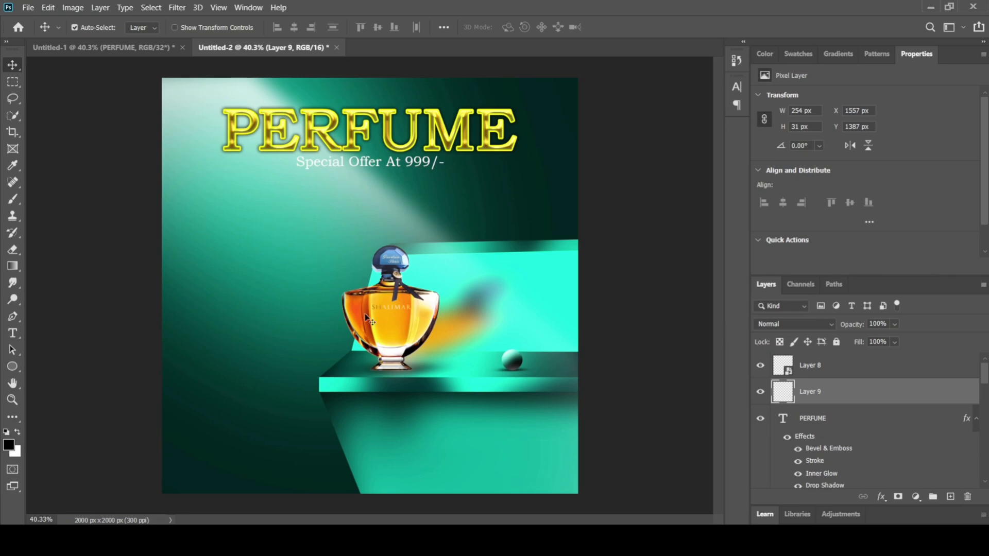
Step: Copy the large green leaf from the Untitled-1 document into the Untitled-2 poster, placing it left of the bottle
{"action": "left_click", "coordinate": [99, 51]}
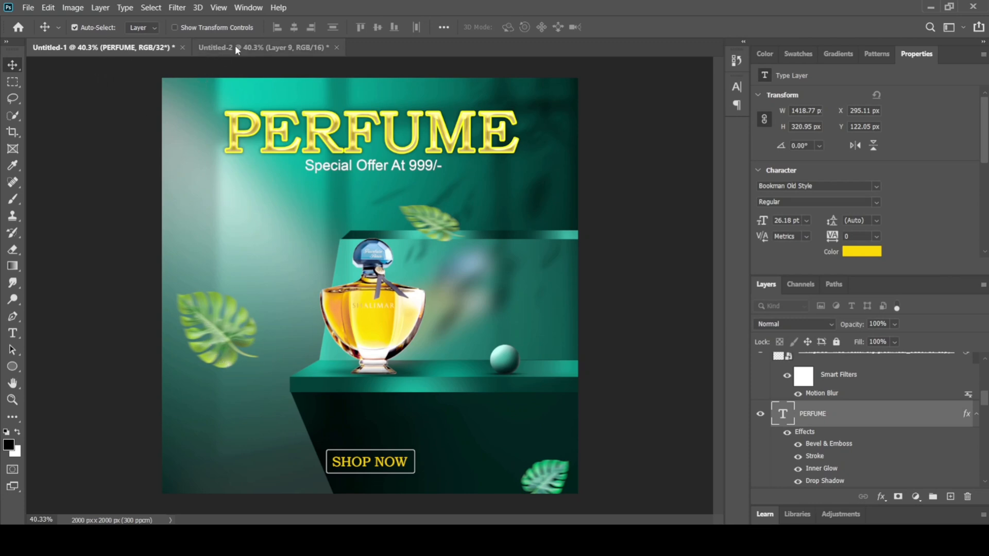
{"action": "left_click", "coordinate": [225, 338]}
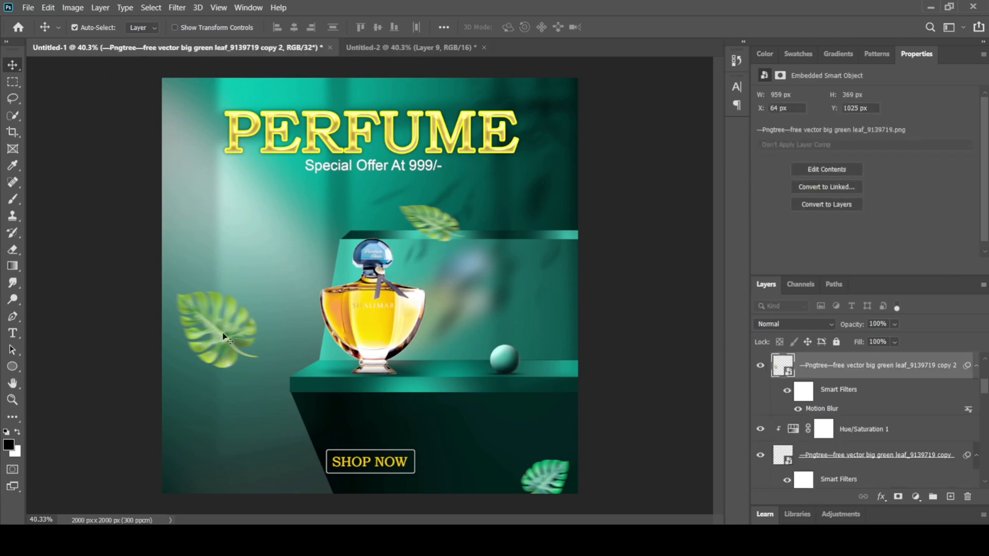
{"action": "left_click_drag", "start_coordinate": [224, 337], "coordinate": [201, 329]}
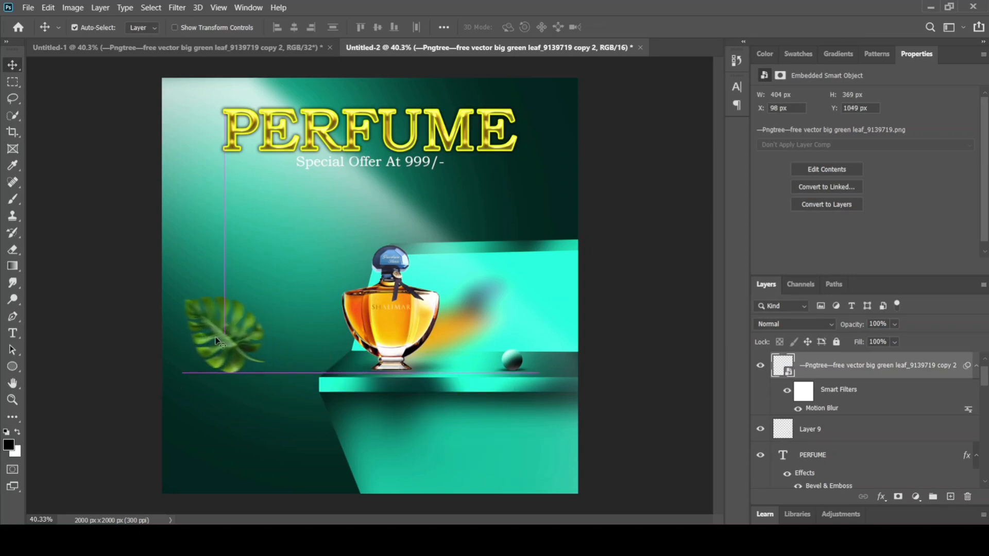
Step: Try the Color Dodge blend mode on the leaf layer and shift the leaf lower
{"action": "left_click", "coordinate": [830, 324]}
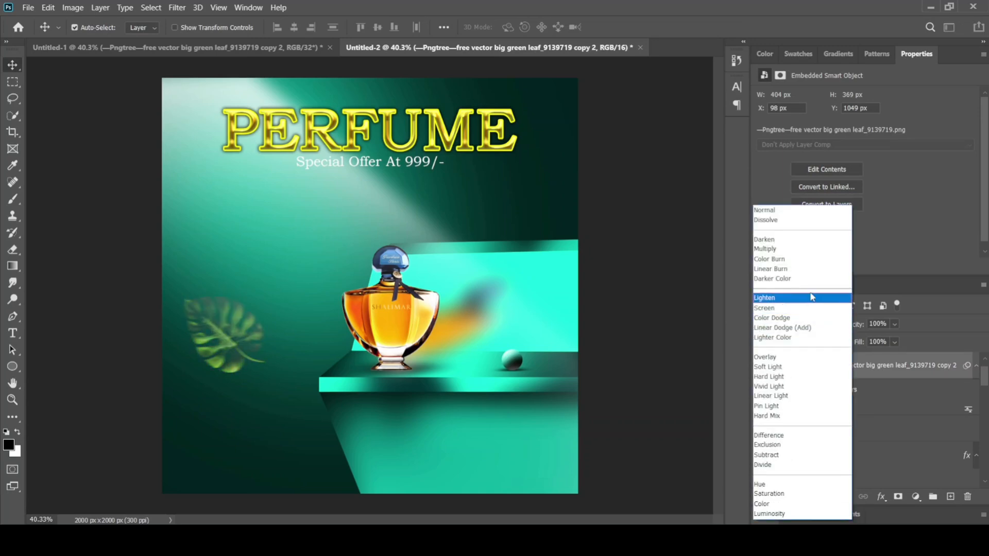
{"action": "left_click", "coordinate": [812, 318]}
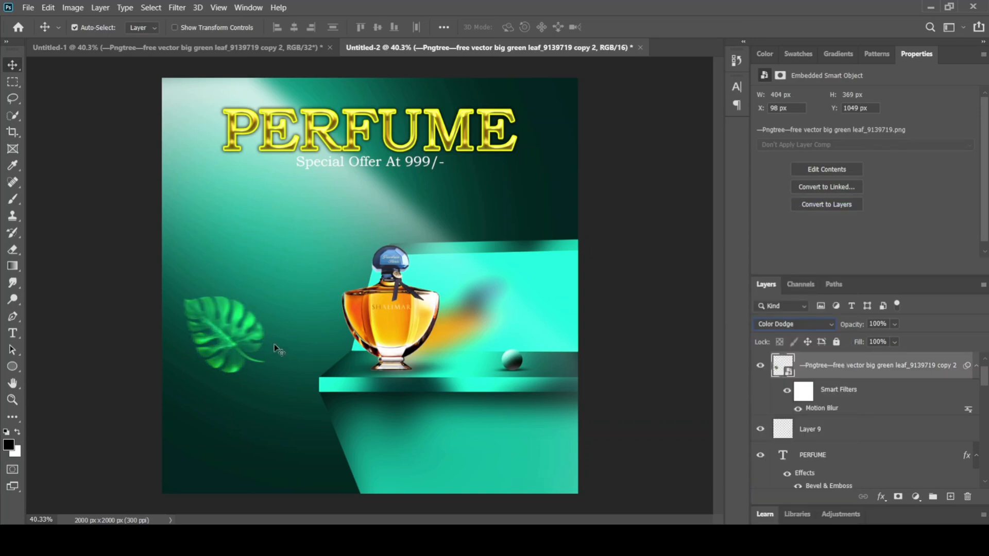
{"action": "left_click_drag", "start_coordinate": [230, 340], "coordinate": [230, 372]}
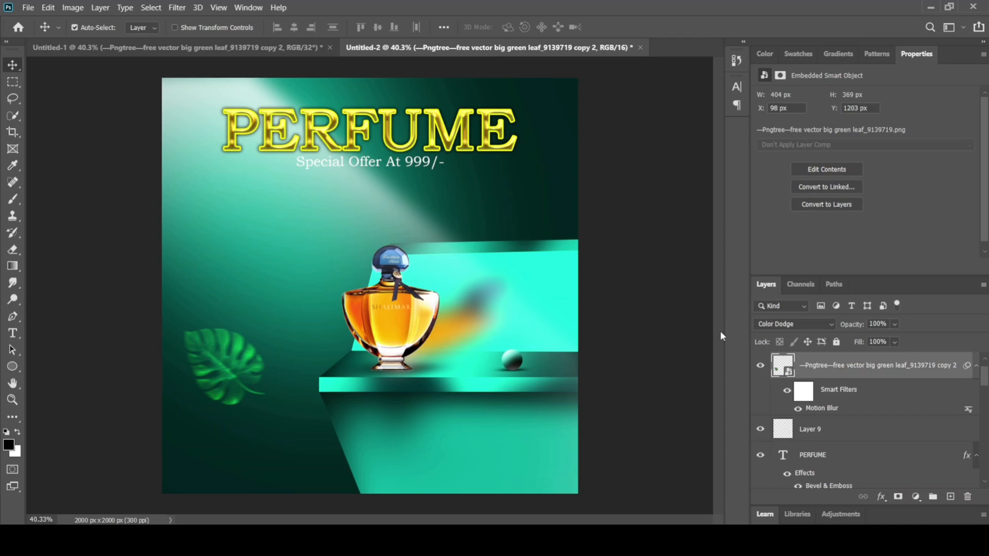
Step: Set the leaf layer's blend mode to Lighten and move the leaf up toward the poster's left edge
{"action": "left_click", "coordinate": [796, 327]}
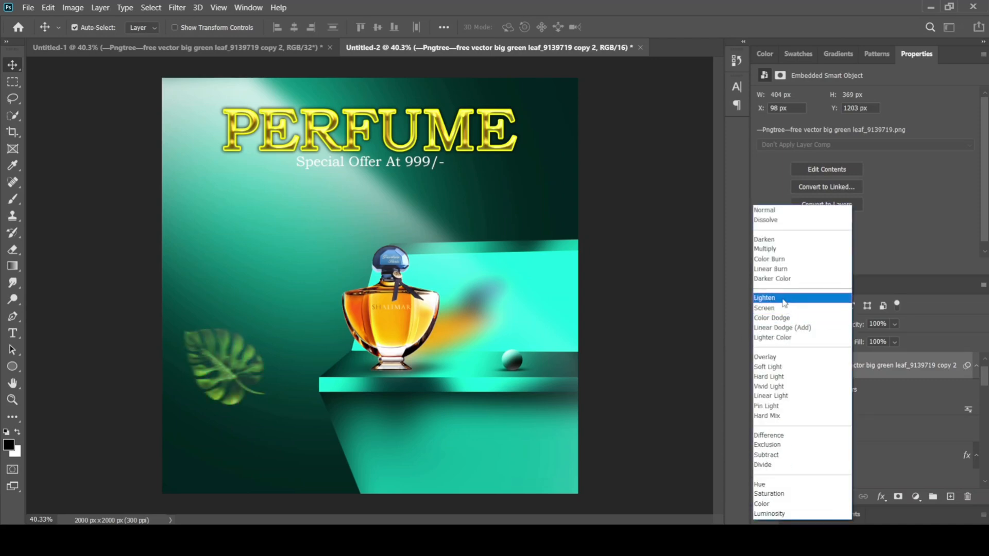
{"action": "left_click", "coordinate": [785, 303]}
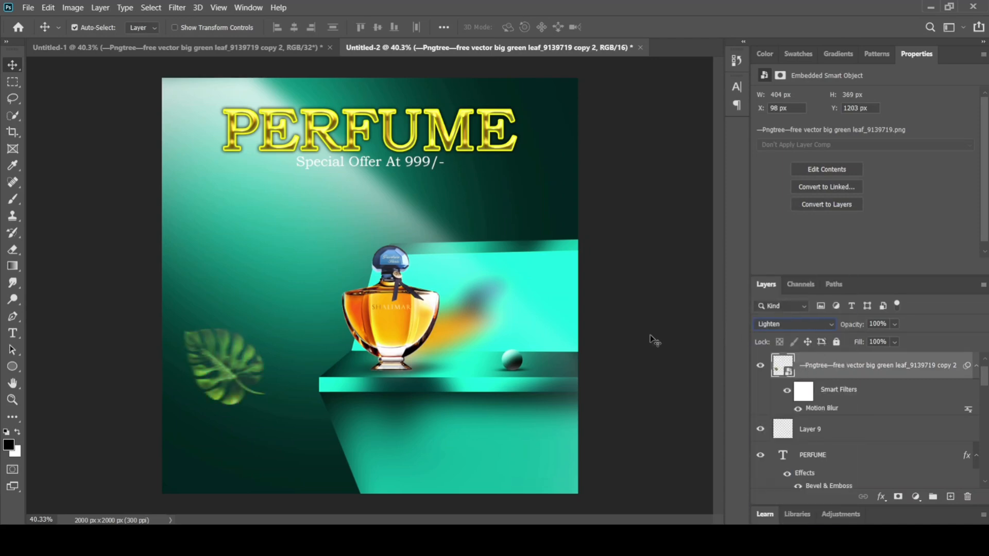
{"action": "left_click_drag", "start_coordinate": [237, 372], "coordinate": [247, 344]}
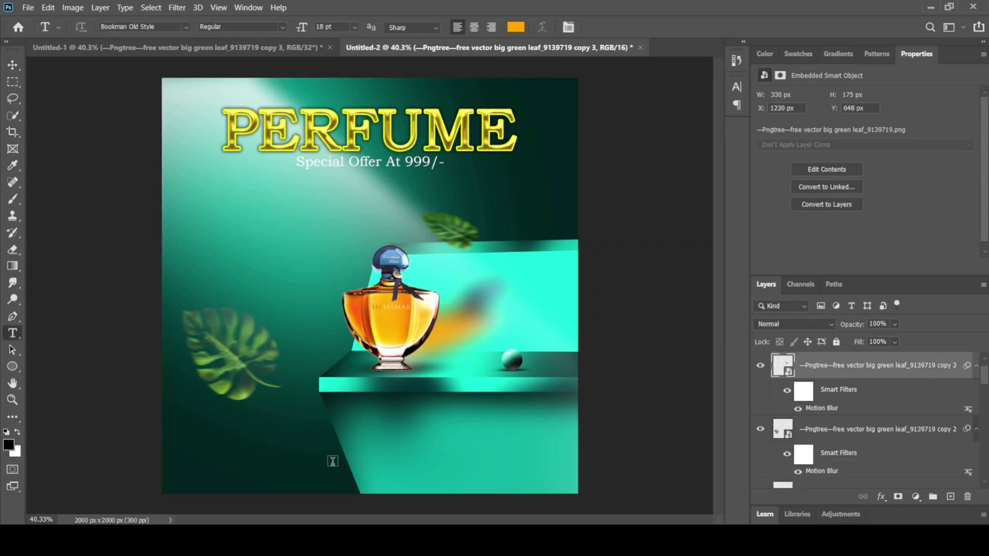
Step: Add the text SHOP NOW in Bookman Old Style at 18 pt below the shelf, near the poster's lower edge
{"action": "left_click", "coordinate": [333, 460]}
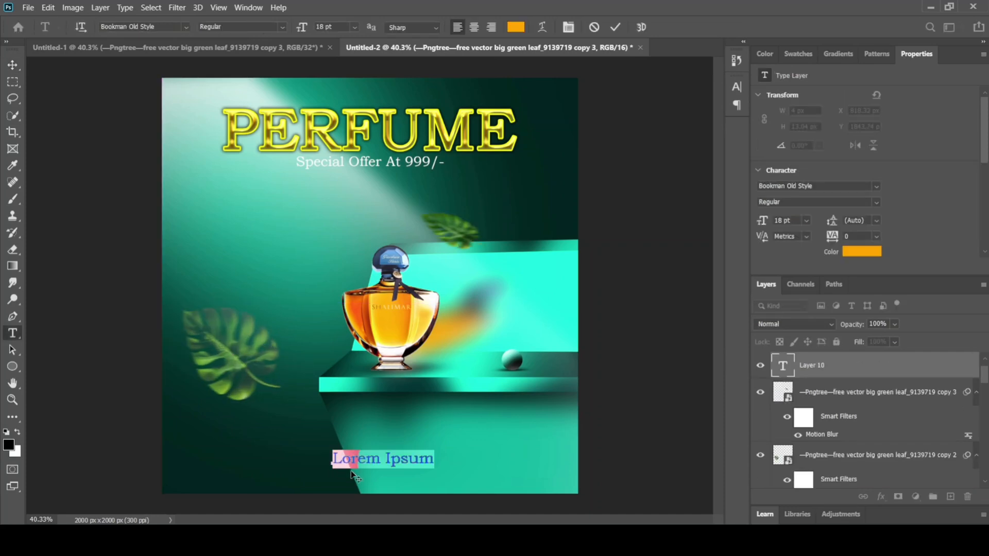
{"action": "type", "text": "SHOP"}
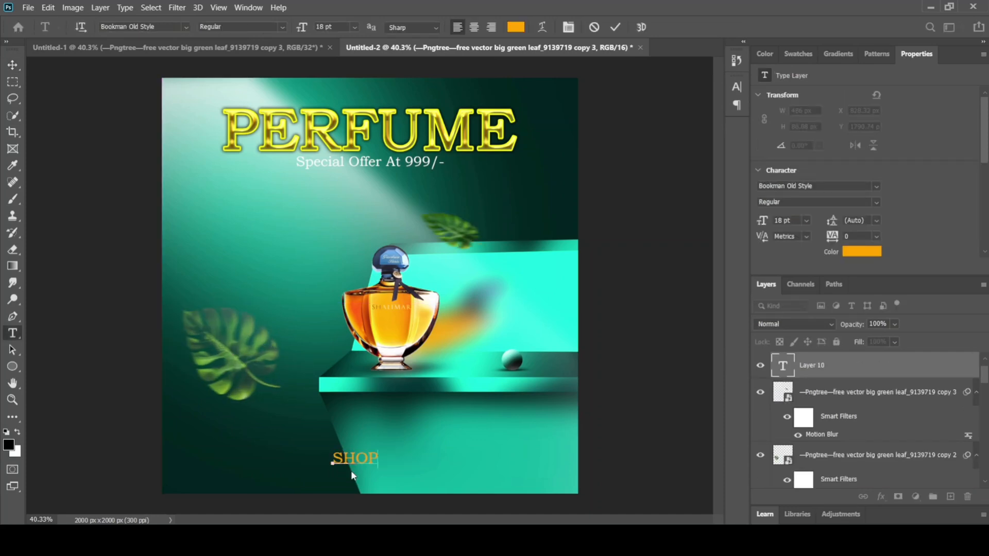
{"action": "type", "text": " MNOW"}
{"action": "key", "text": "BackSpace"}
{"action": "key", "text": "BackSpace"}
{"action": "key", "text": "BackSpace"}
{"action": "key", "text": "BackSpace"}
{"action": "type", "text": "NOW"}
Step: Change the color of the whole SHOP NOW text to yellow, #fff000
{"action": "left_click", "coordinate": [856, 253]}
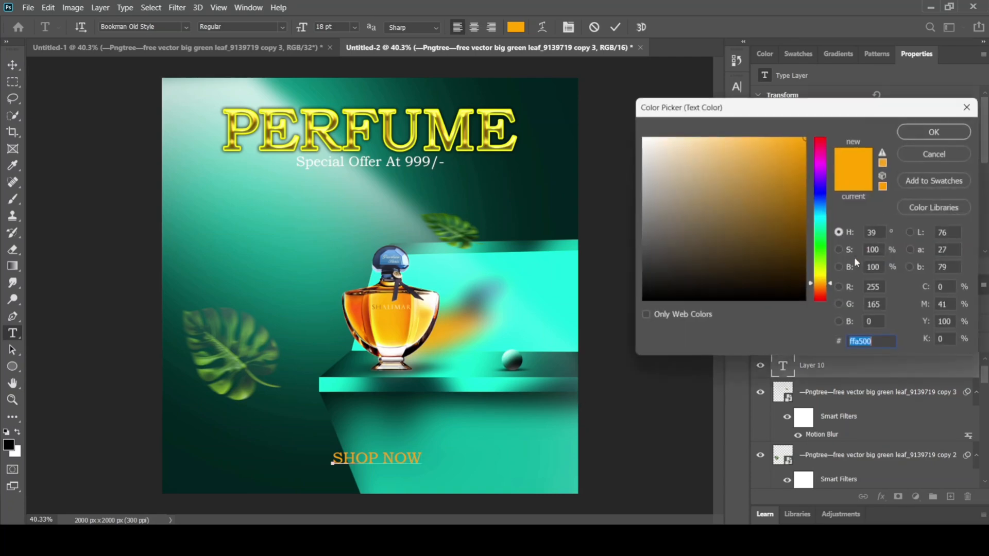
{"action": "double_click", "coordinate": [343, 455]}
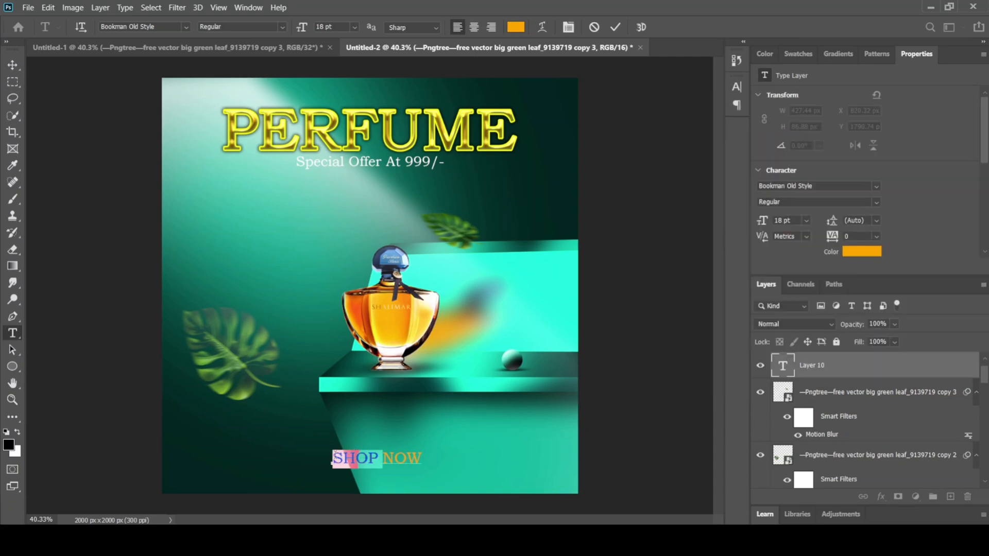
{"action": "left_click_drag", "start_coordinate": [334, 456], "coordinate": [459, 447]}
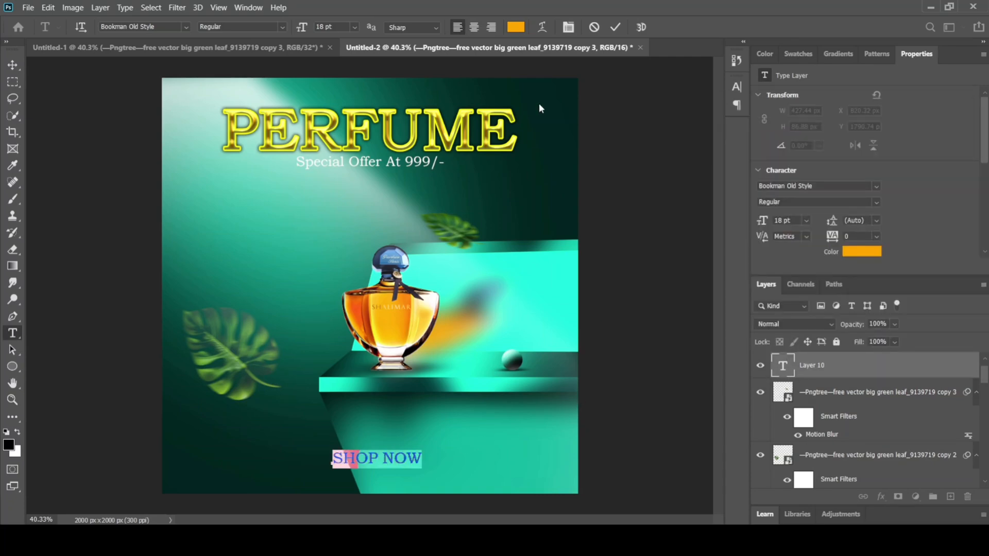
{"action": "left_click", "coordinate": [520, 31]}
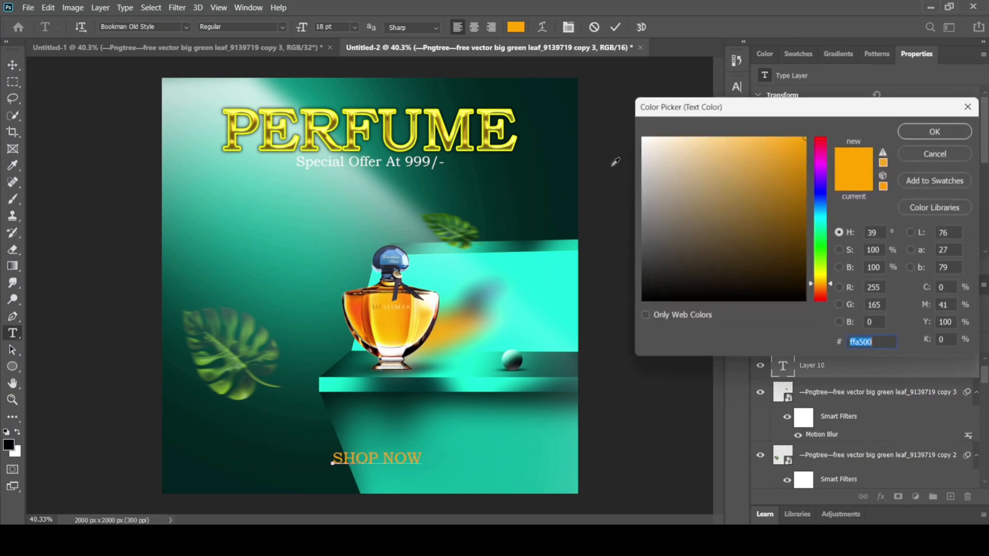
{"action": "left_click", "coordinate": [818, 277]}
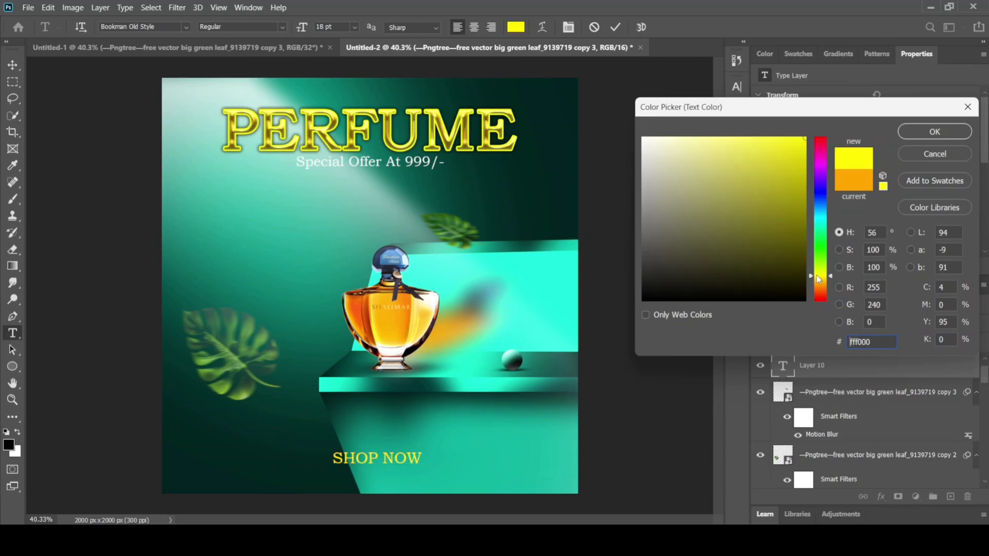
{"action": "left_click", "coordinate": [935, 132]}
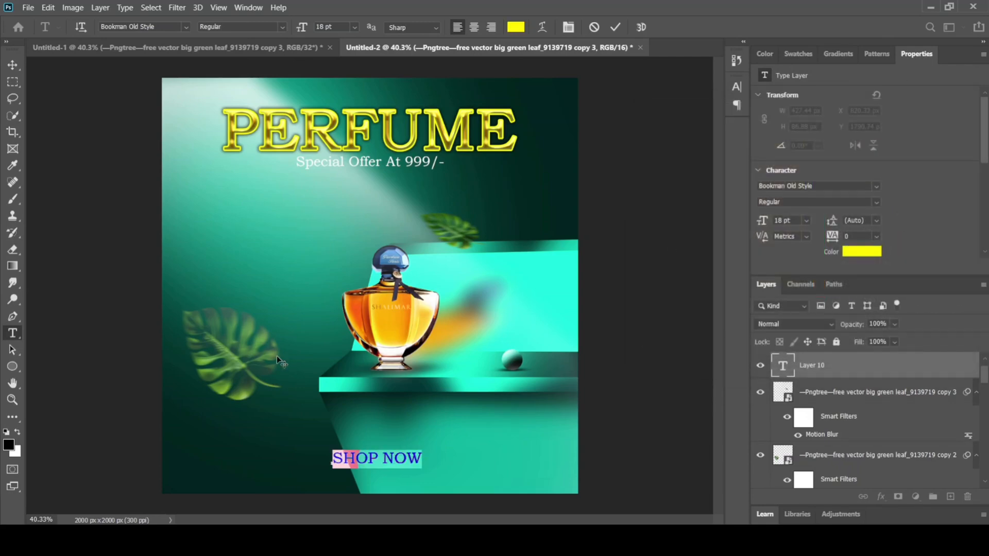
Step: Draw a rectangle shape about 480 by 115 px around the SHOP NOW text
{"action": "left_click", "coordinate": [12, 367]}
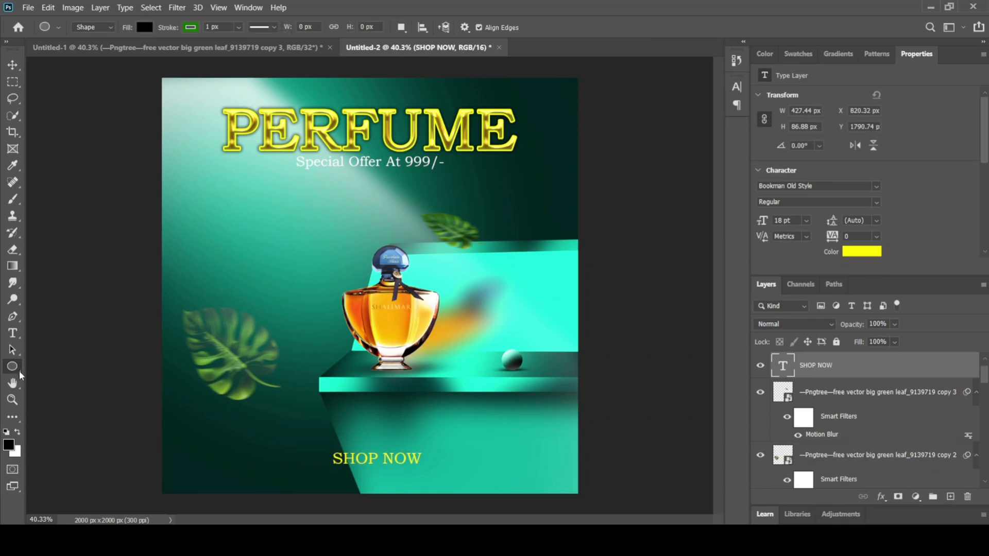
{"action": "right_click", "coordinate": [12, 367]}
{"action": "left_click", "coordinate": [49, 367]}
{"action": "left_click_drag", "start_coordinate": [324, 446], "coordinate": [426, 469]}
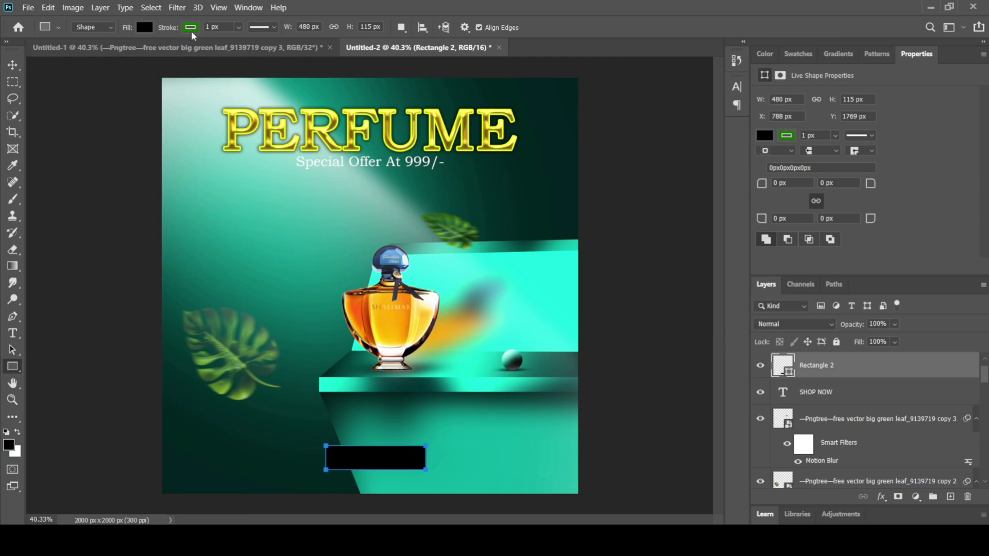
Step: Remove the rectangle's fill and give it a white 2 px stroke
{"action": "left_click", "coordinate": [146, 28]}
{"action": "left_click", "coordinate": [69, 52]}
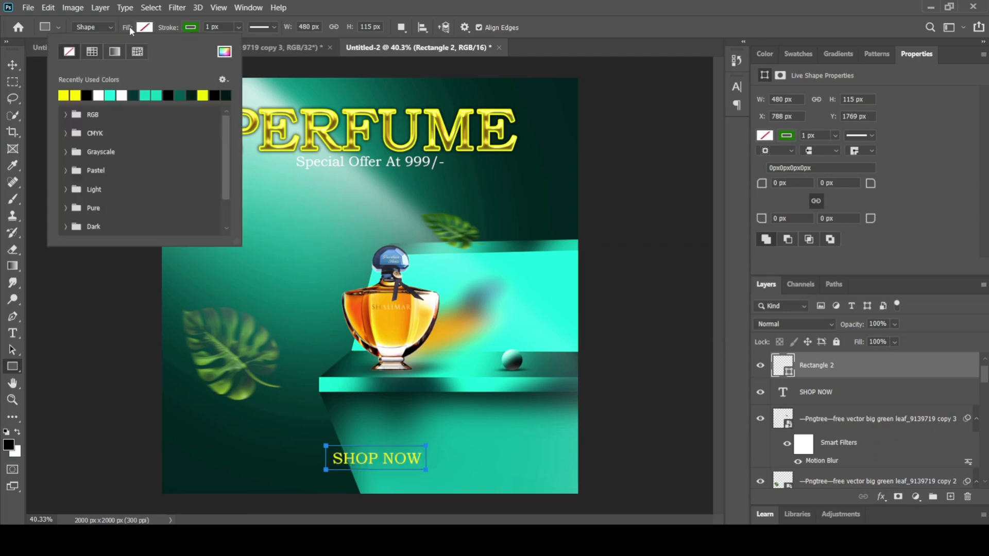
{"action": "left_click", "coordinate": [190, 28]}
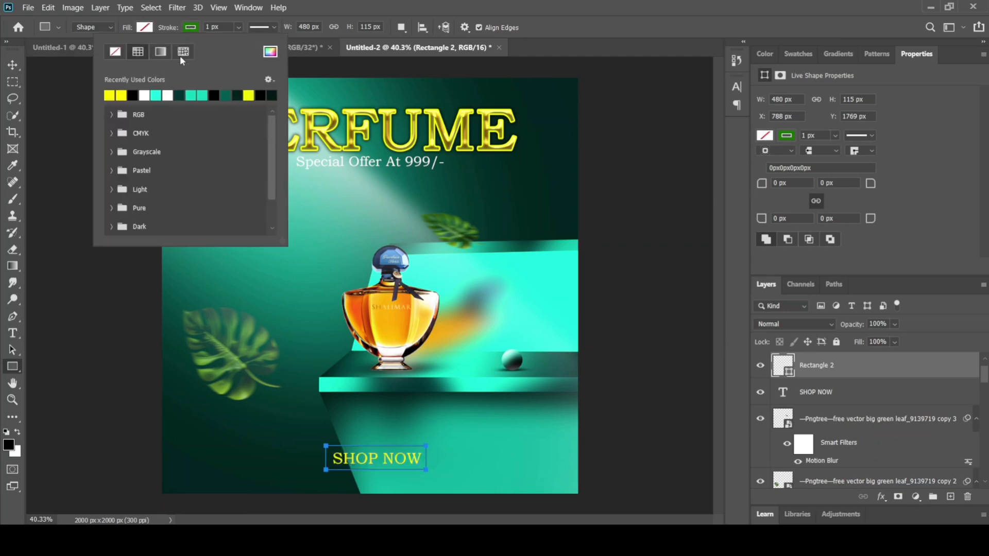
{"action": "left_click", "coordinate": [146, 95]}
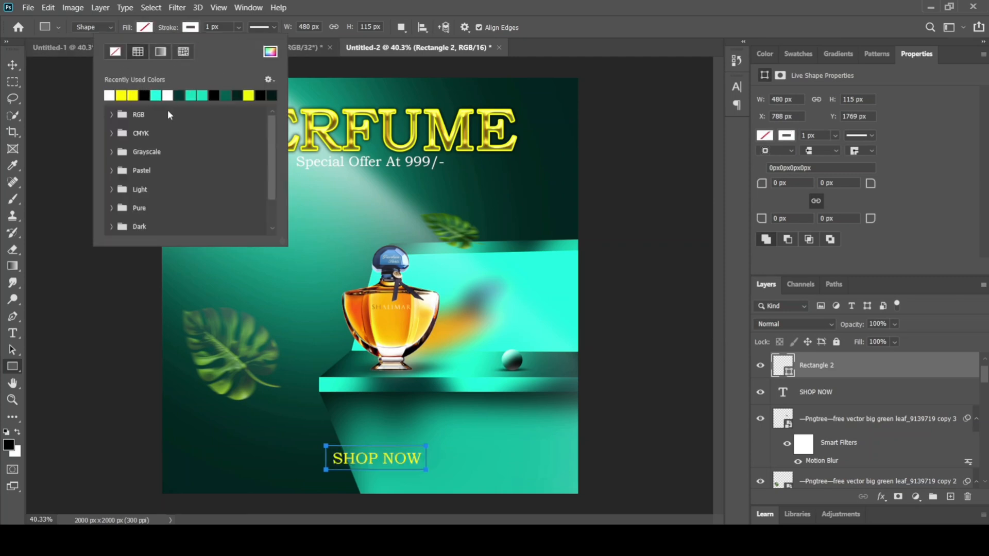
{"action": "left_click", "coordinate": [239, 27]}
{"action": "left_click", "coordinate": [230, 26]}
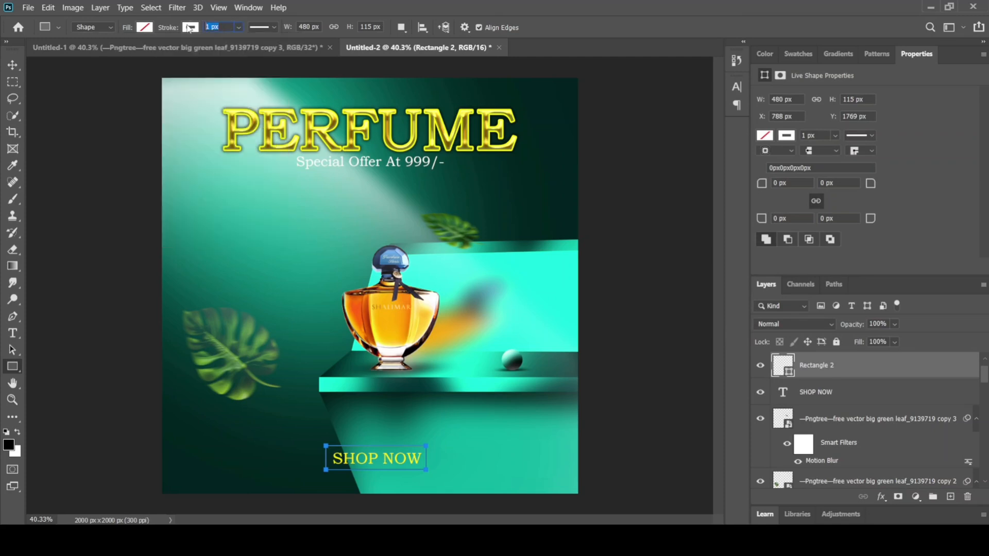
Step: Nudge the SHOP NOW text slightly upward to center it within its frame, and clear the selection
{"action": "left_click", "coordinate": [12, 64]}
{"action": "left_click", "coordinate": [39, 222]}
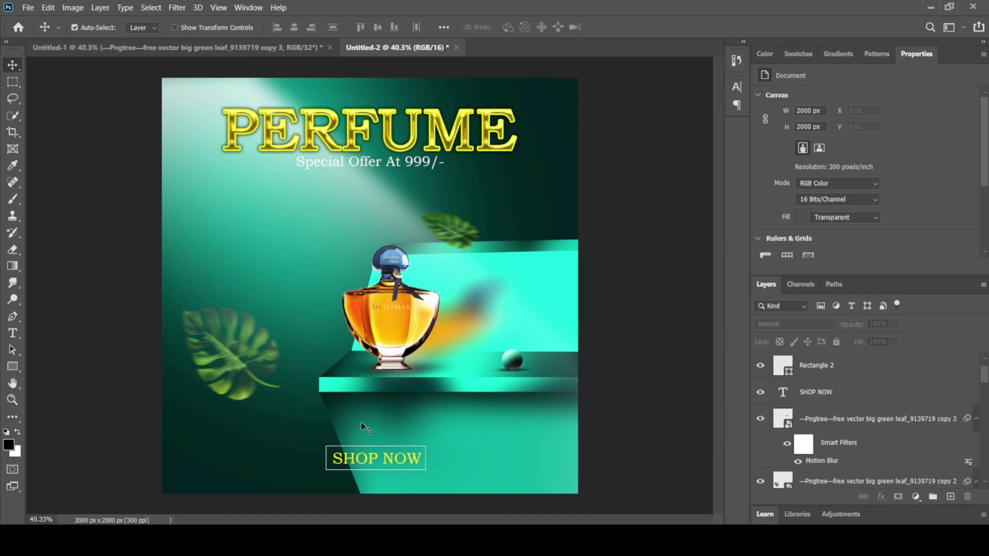
{"action": "left_click", "coordinate": [388, 461]}
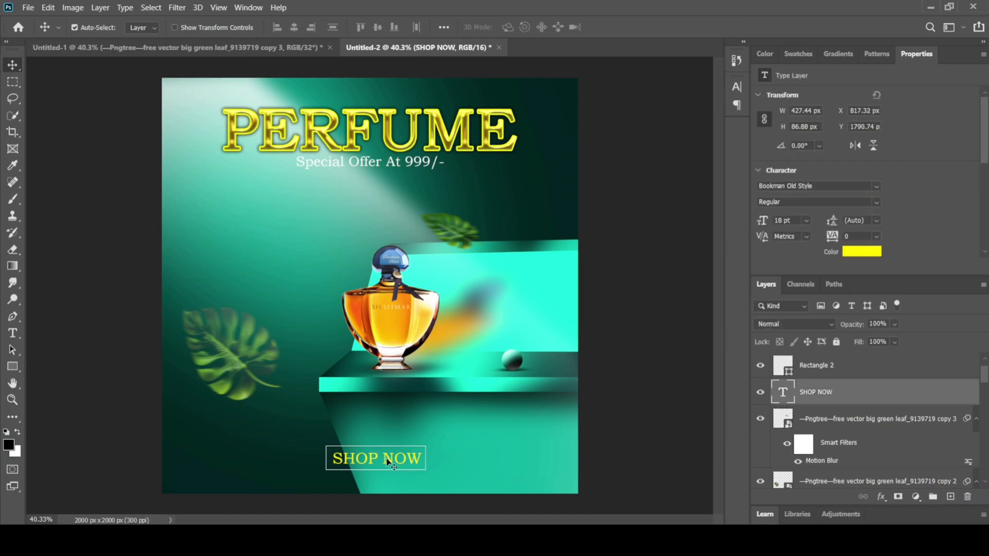
{"action": "key", "text": "Up"}
{"action": "key", "text": "Up"}
{"action": "key", "text": "Up"}
{"action": "left_click", "coordinate": [70, 127]}
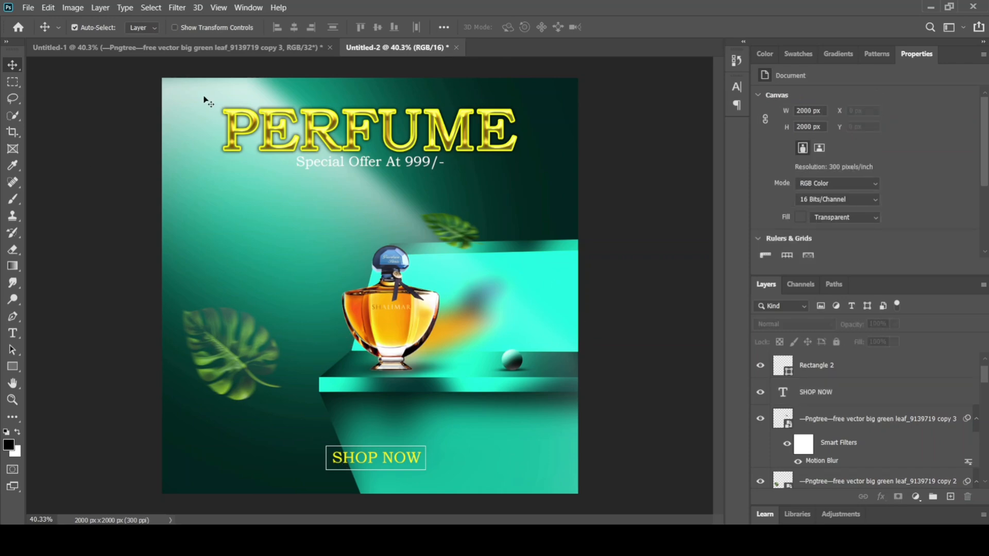
Step: Switch to the Untitled-1 reference document and examine its layer stack up to the uppermost layers
{"action": "left_click", "coordinate": [181, 48]}
{"action": "left_click_drag", "start_coordinate": [343, 209], "coordinate": [410, 218]}
{"action": "key", "text": "ctrl+z"}
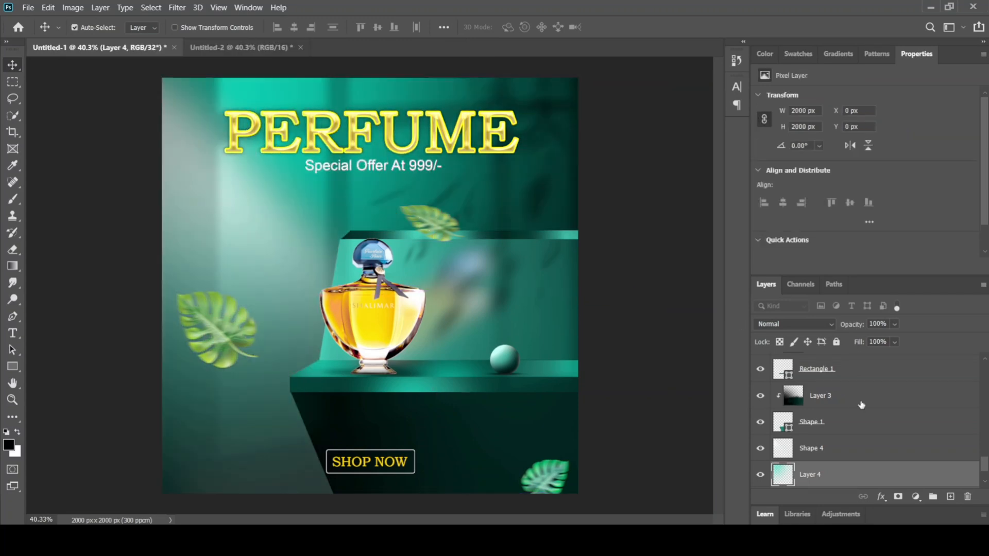
{"action": "scroll", "coordinate": [862, 405], "scroll_direction": "up", "scroll_amount": 10}
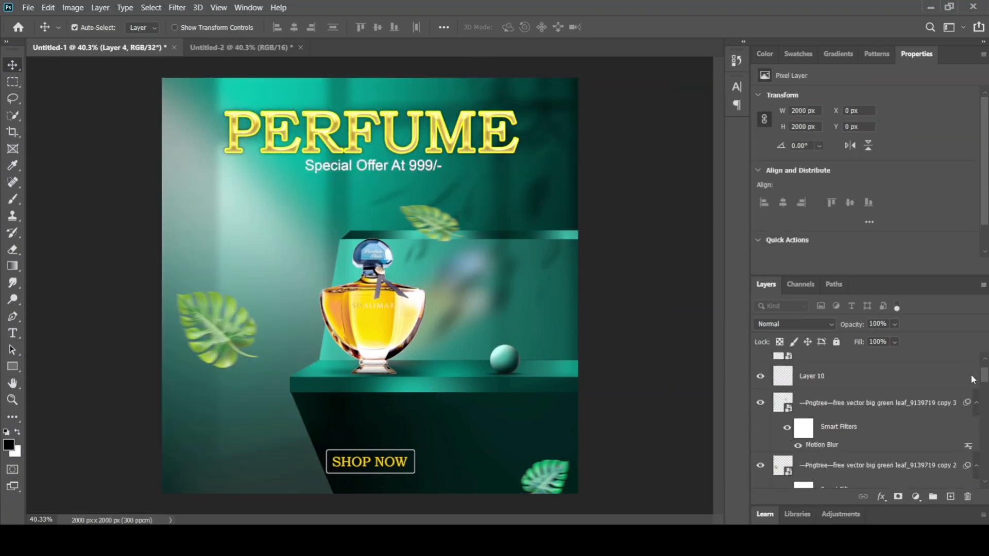
{"action": "scroll", "coordinate": [971, 375], "scroll_direction": "up", "scroll_amount": 2}
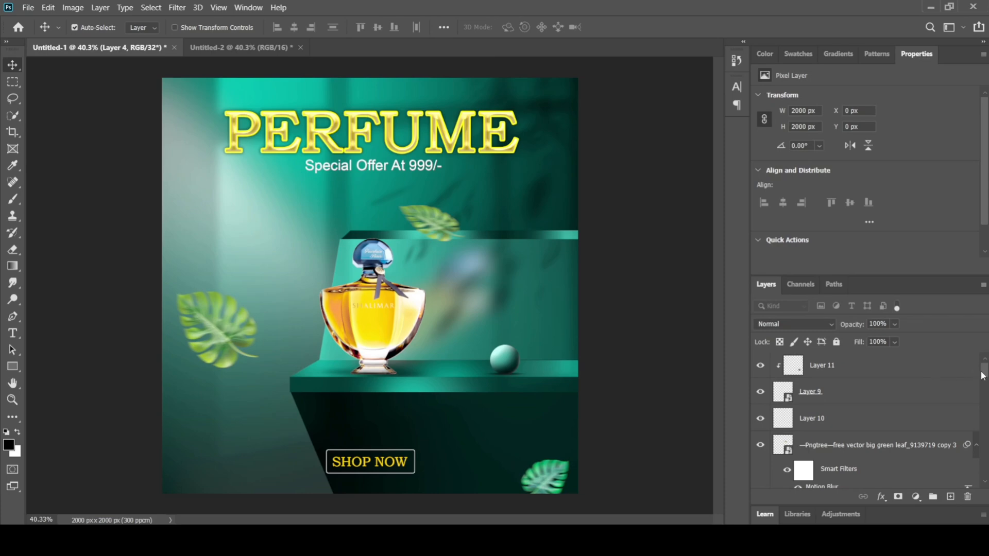
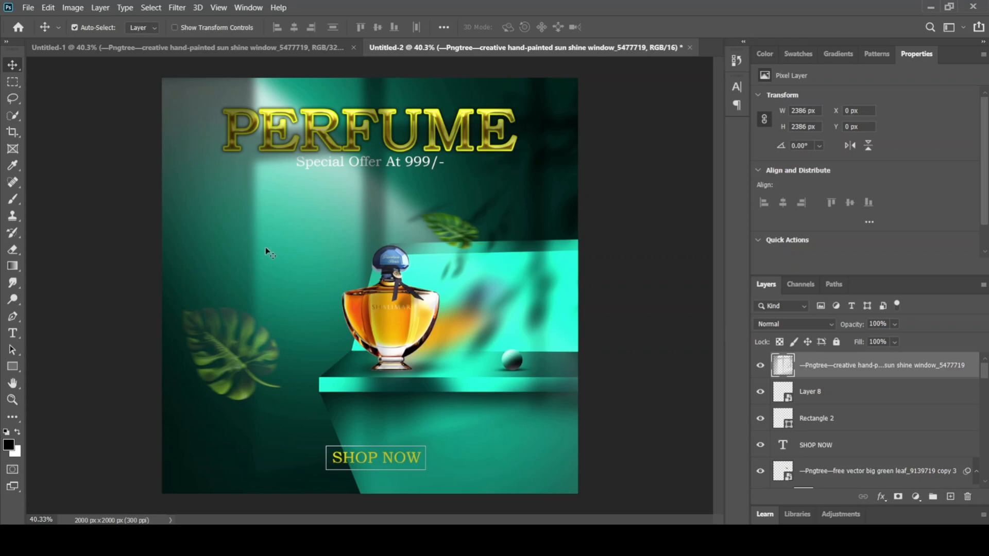
Step: Erase the window shadow overlay around the bottle, shelf and SHOP NOW text using a large soft eraser at 23% flow
{"action": "left_click", "coordinate": [16, 251]}
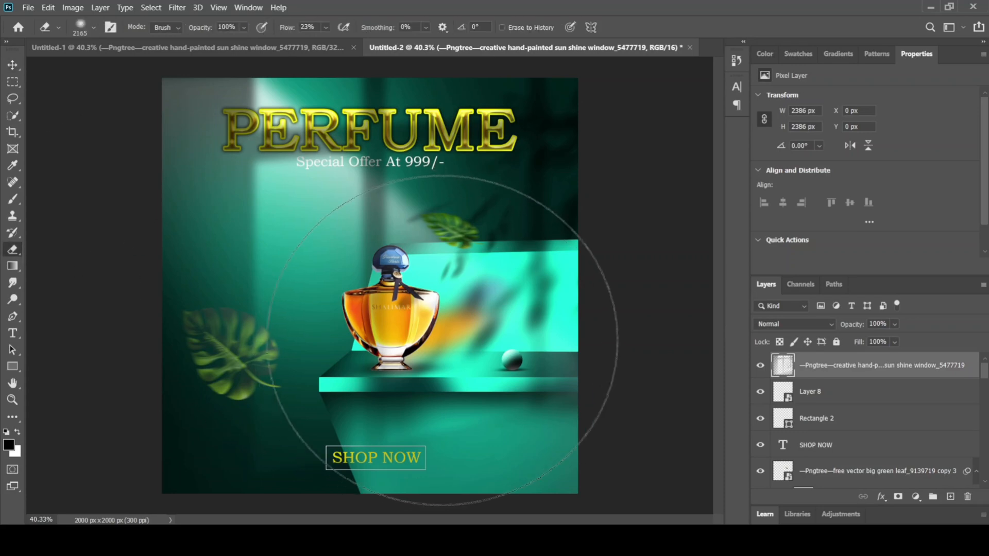
{"action": "left_click", "coordinate": [493, 449]}
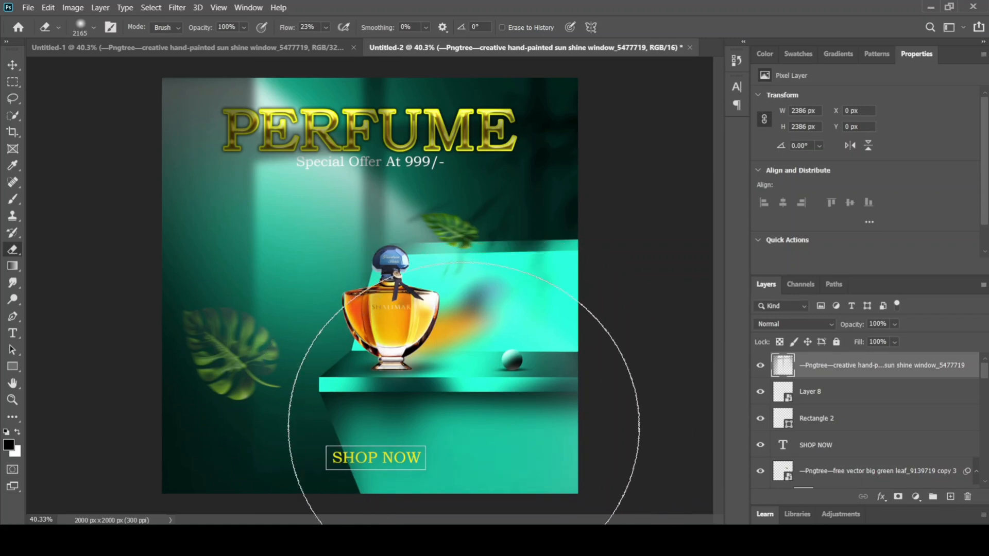
{"action": "left_click", "coordinate": [13, 65]}
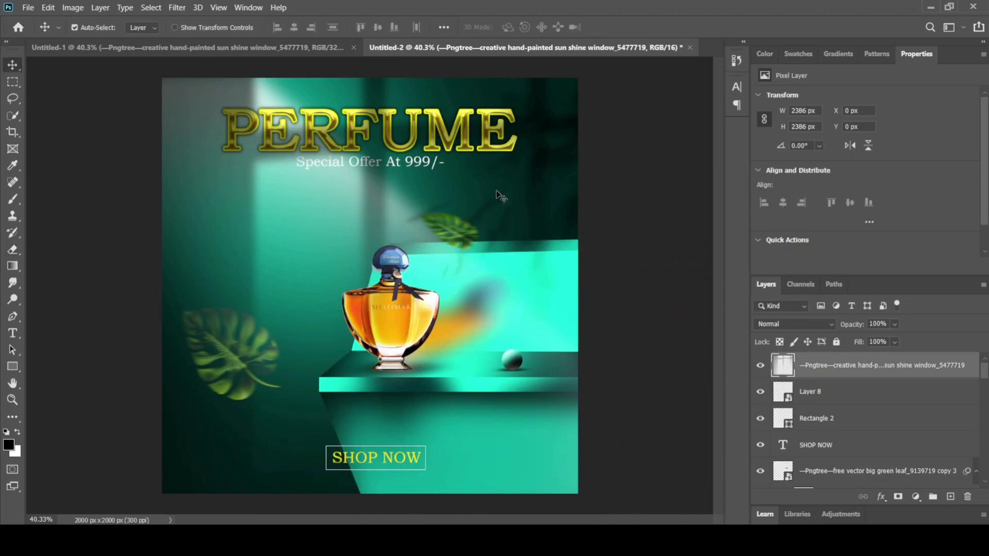
Step: Raise the PERFUME title layer in the layer stack above the light beam, leaf and window shadow layers
{"action": "left_click_drag", "start_coordinate": [496, 191], "coordinate": [483, 190]}
{"action": "left_click", "coordinate": [457, 228]}
{"action": "scroll", "coordinate": [850, 426], "scroll_direction": "down", "scroll_amount": 2}
{"action": "left_click", "coordinate": [834, 464]}
{"action": "scroll", "coordinate": [824, 466], "scroll_direction": "down", "scroll_amount": 2}
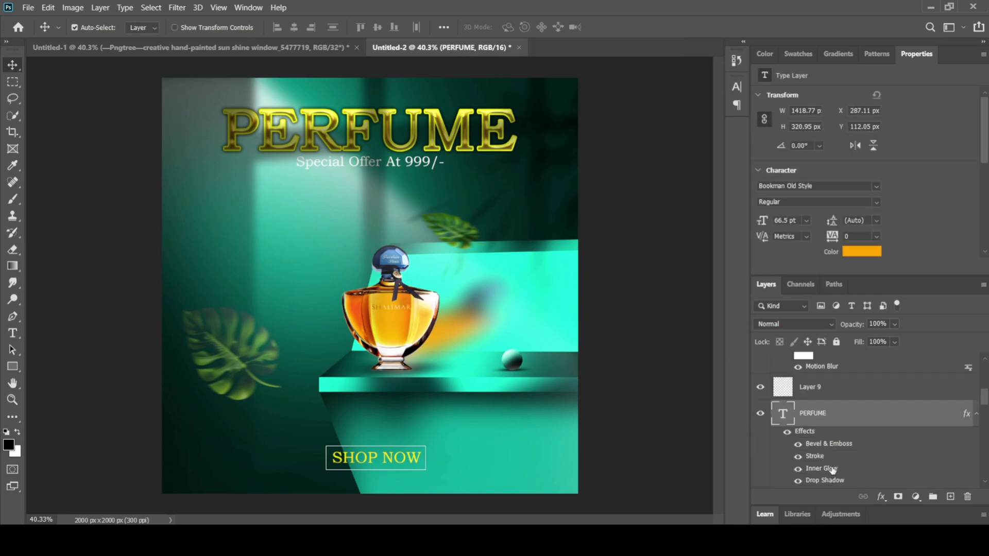
{"action": "left_click_drag", "start_coordinate": [852, 415], "coordinate": [866, 384]}
{"action": "left_click_drag", "start_coordinate": [984, 399], "coordinate": [985, 393]}
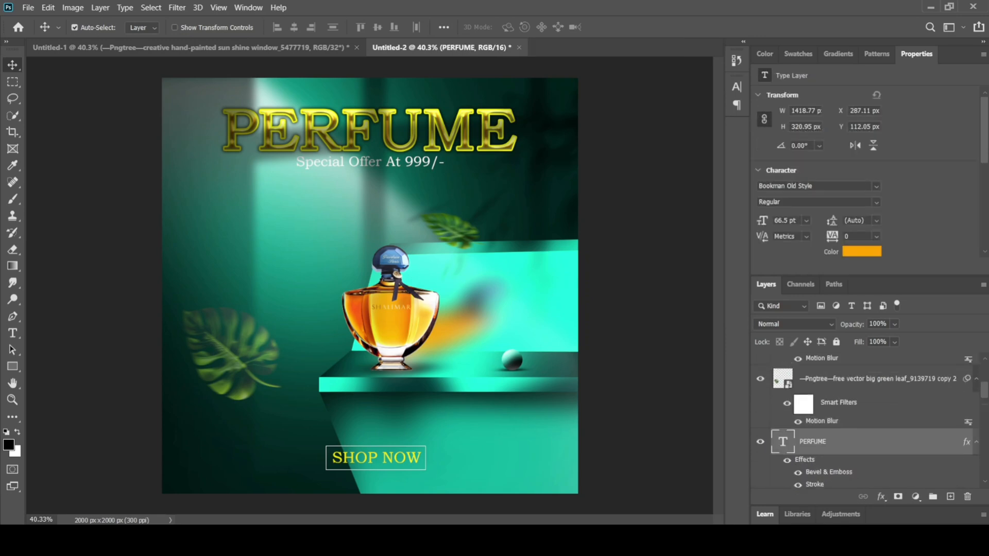
{"action": "left_click_drag", "start_coordinate": [888, 431], "coordinate": [906, 378]}
{"action": "left_click_drag", "start_coordinate": [906, 379], "coordinate": [909, 362]}
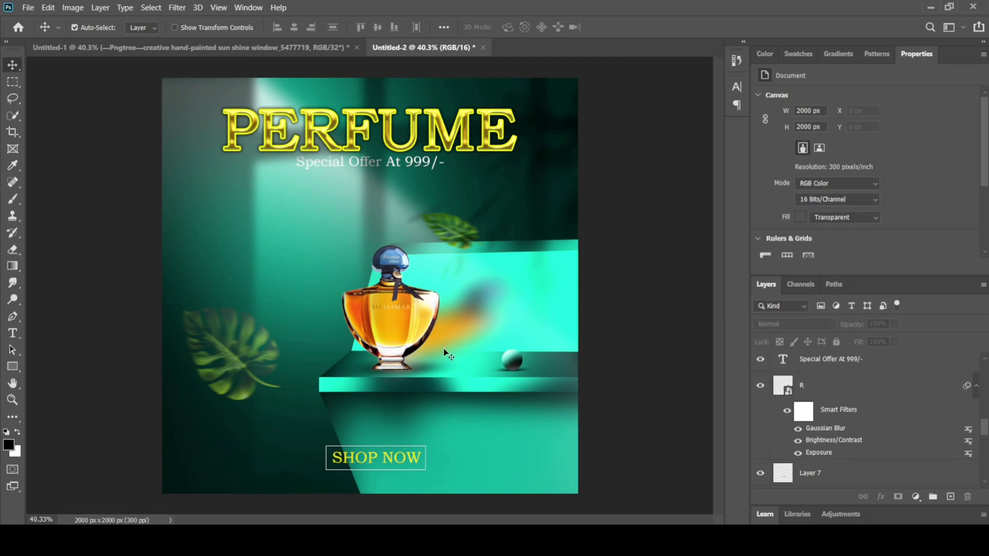